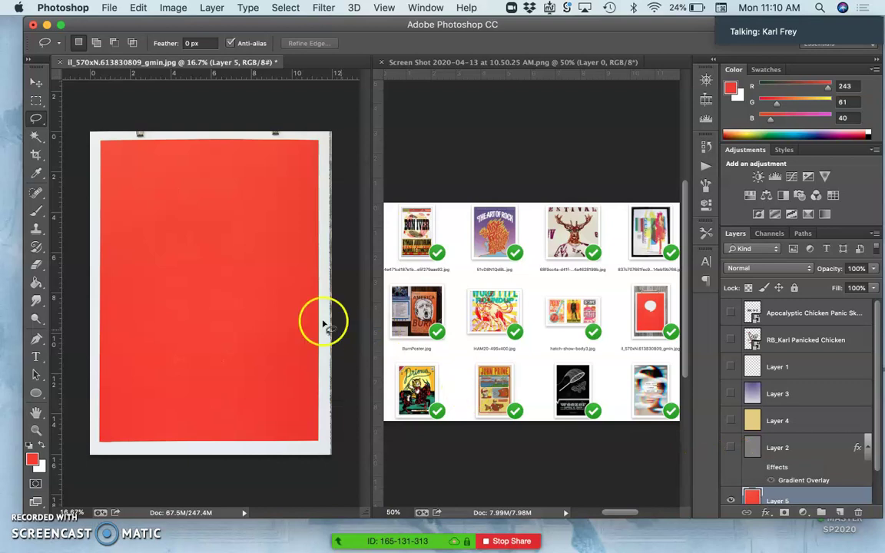
# Show Layer 1's white border and the Panicked Chicken layer over the red background.
pyautogui.moveTo(101, 152)
pyautogui.mouseDown()
pyautogui.moveTo(104, 423)
pyautogui.moveTo(112, 432)
pyautogui.moveTo(259, 443)
pyautogui.moveTo(274, 434)
pyautogui.moveTo(330, 163)
pyautogui.mouseUp()
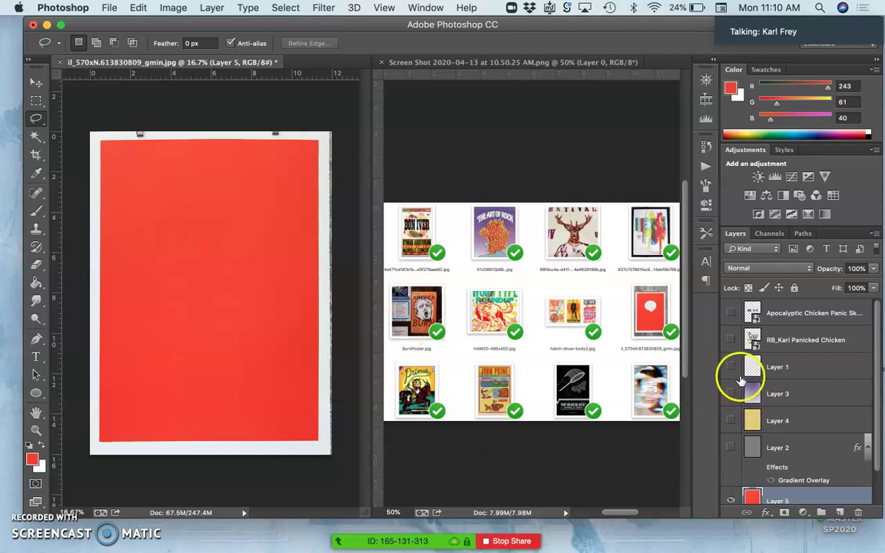
pyautogui.click(731, 367)
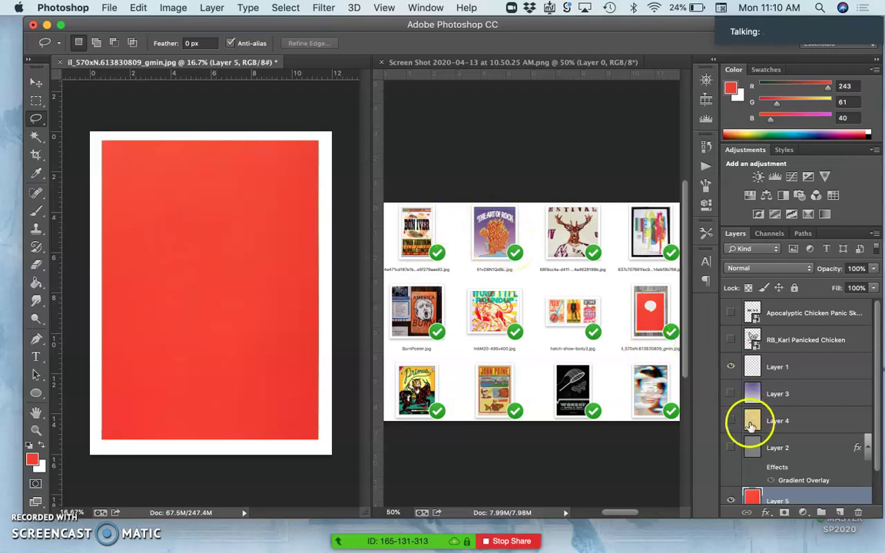
pyautogui.click(730, 343)
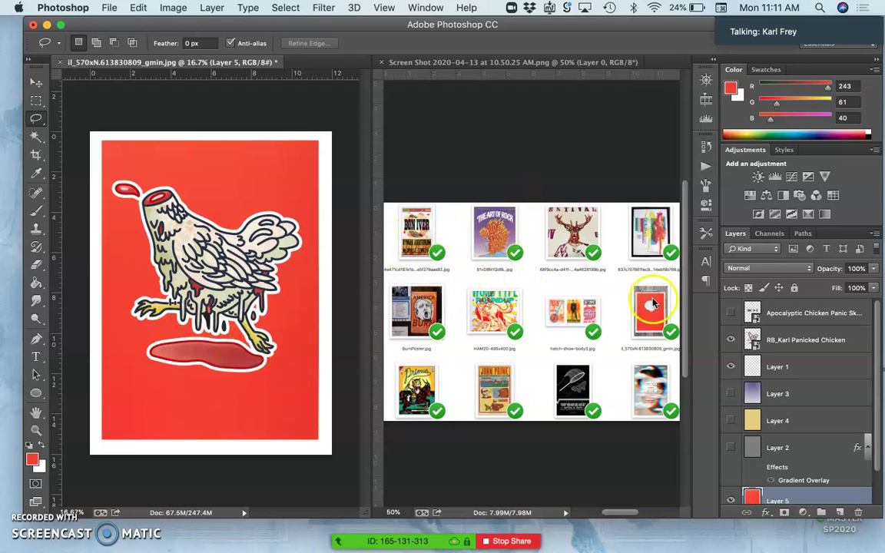
# Try the Panicked Chicken layer at 67% opacity and return it to 100%.
pyautogui.click(845, 339)
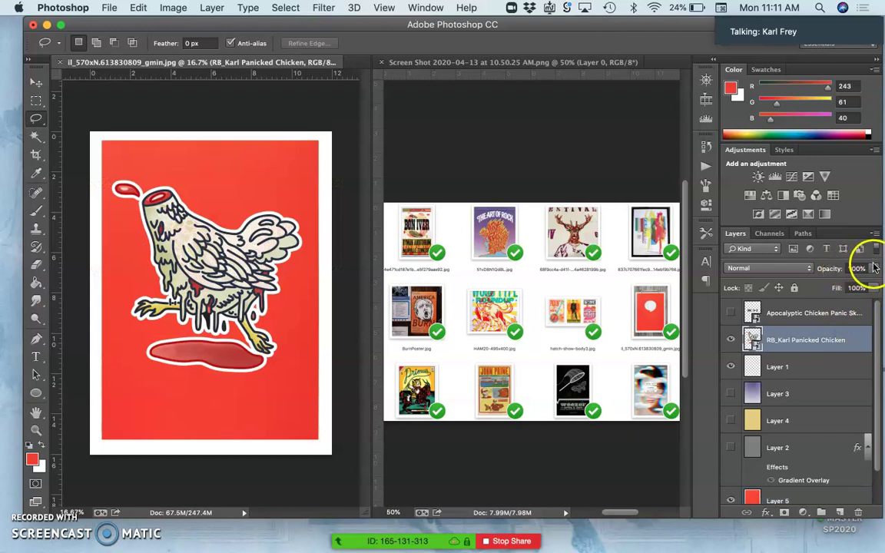
pyautogui.click(874, 269)
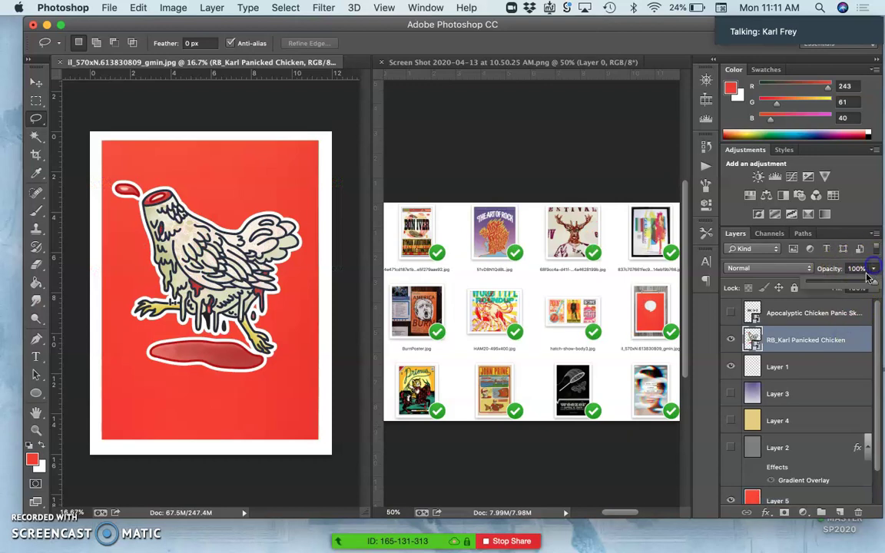
pyautogui.click(851, 286)
pyautogui.moveTo(853, 286); pyautogui.dragTo(853, 286)
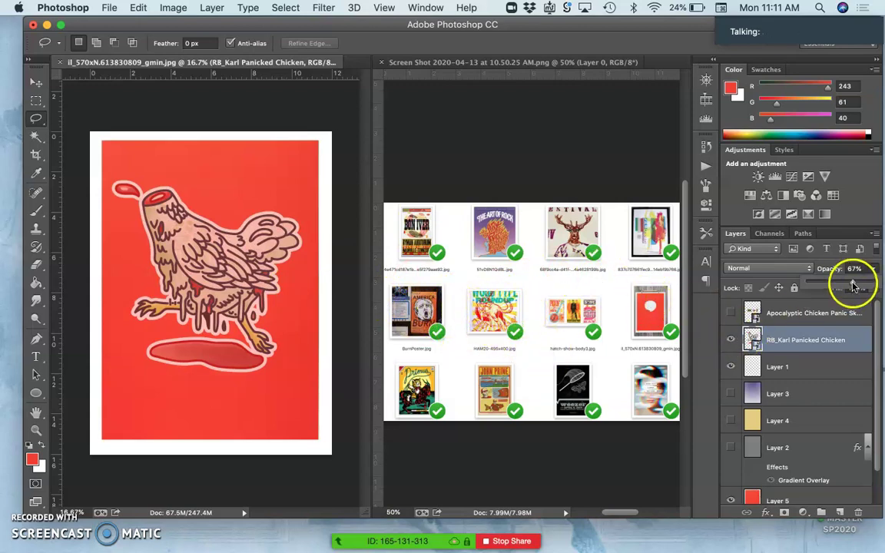
pyautogui.moveTo(882, 286); pyautogui.dragTo(882, 286)
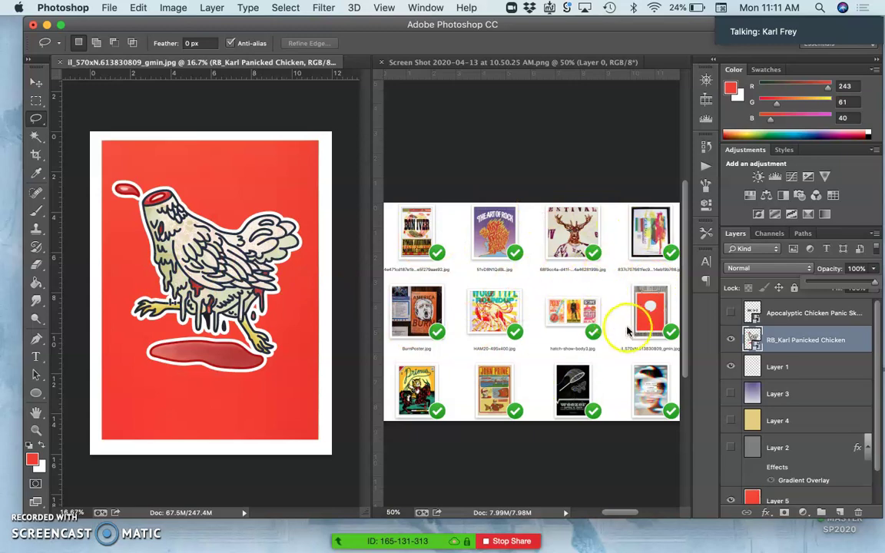
# Show the DON'T PANIC lettering layer, duplicate it and hide the original.
pyautogui.click(732, 315)
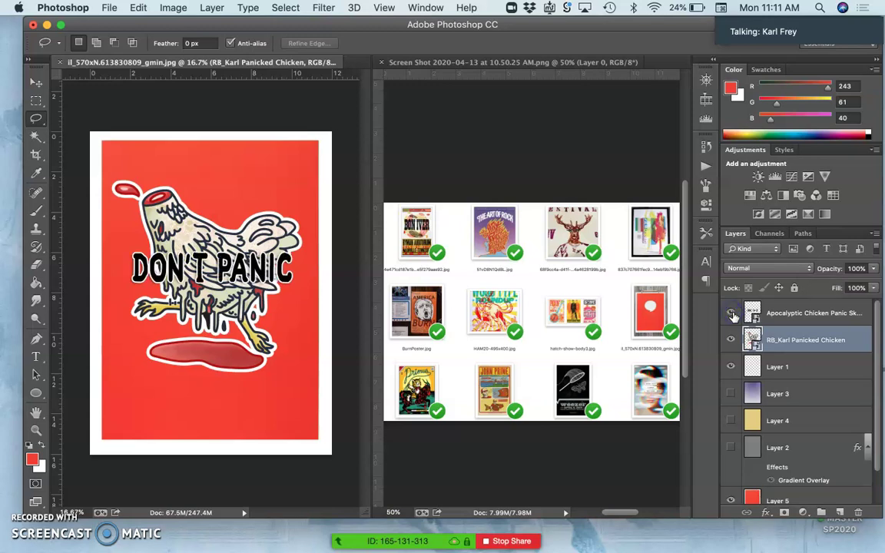
pyautogui.click(784, 314)
pyautogui.press('super+j')
pyautogui.click(730, 313)
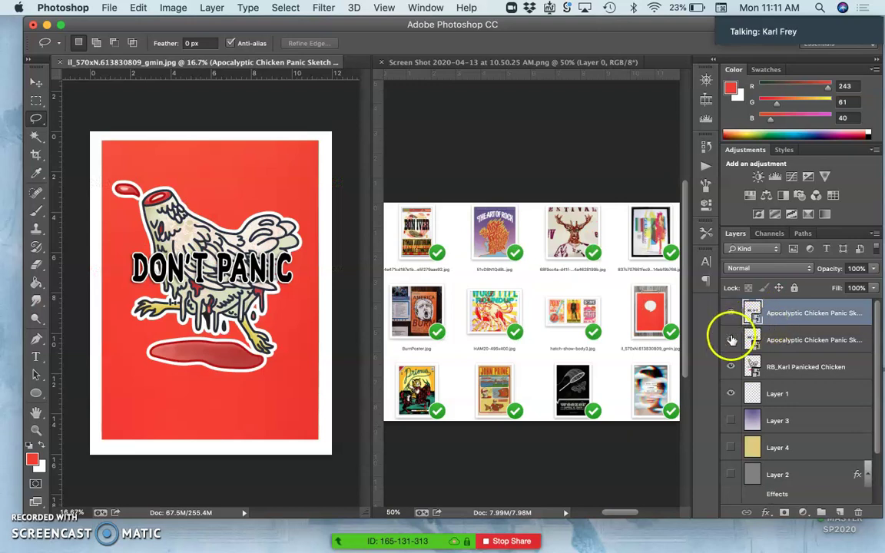
# Try the duplicated DON'T PANIC lettering below the chicken, and move it up to the poster's top edge.
pyautogui.click(36, 82)
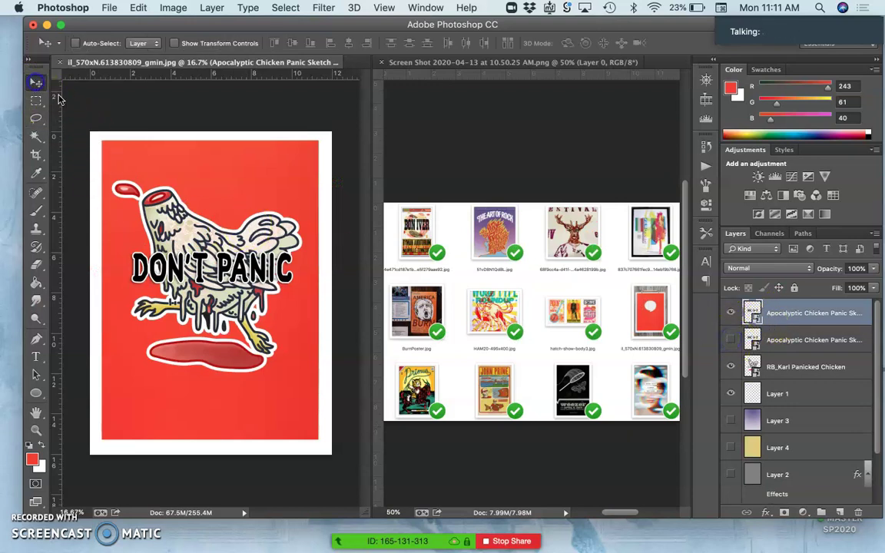
pyautogui.moveTo(223, 278); pyautogui.dragTo(222, 410)
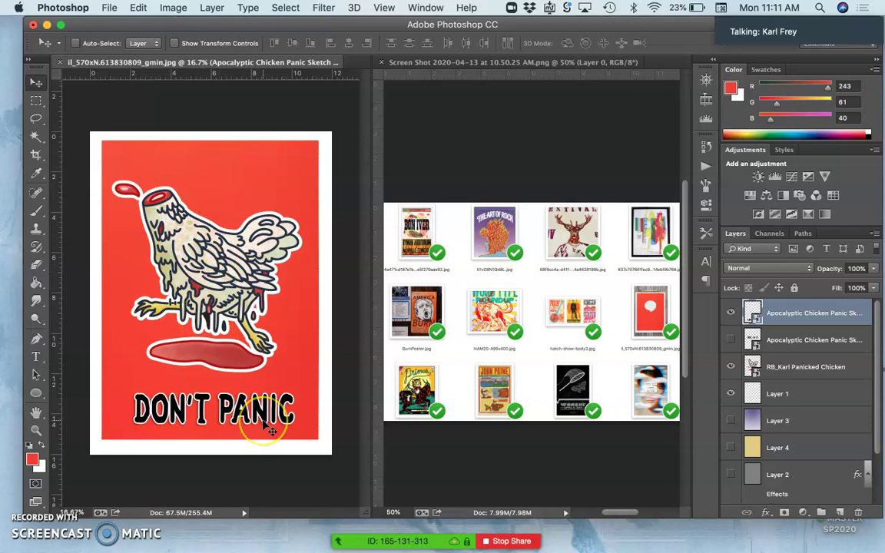
pyautogui.moveTo(219, 388); pyautogui.dragTo(221, 163)
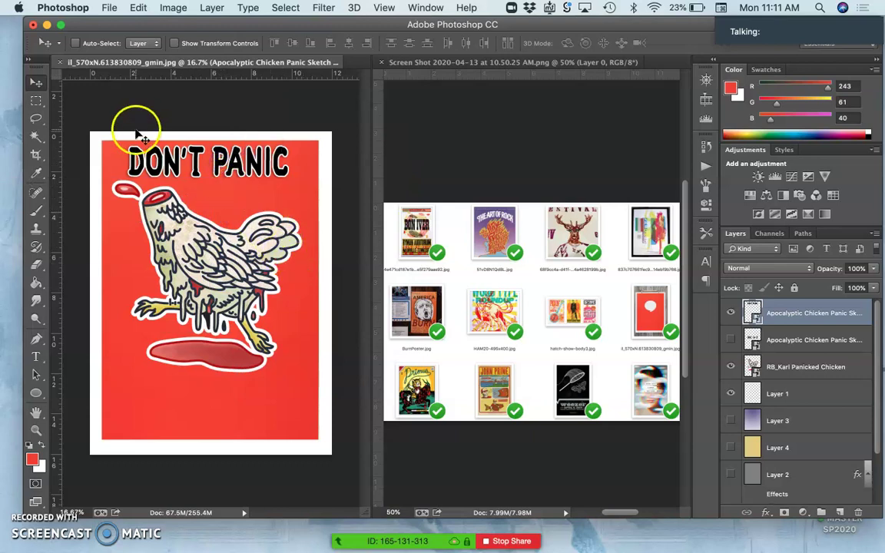
# Select the word PANIC with a rectangular marquee and copy it to a new layer.
pyautogui.click(35, 102)
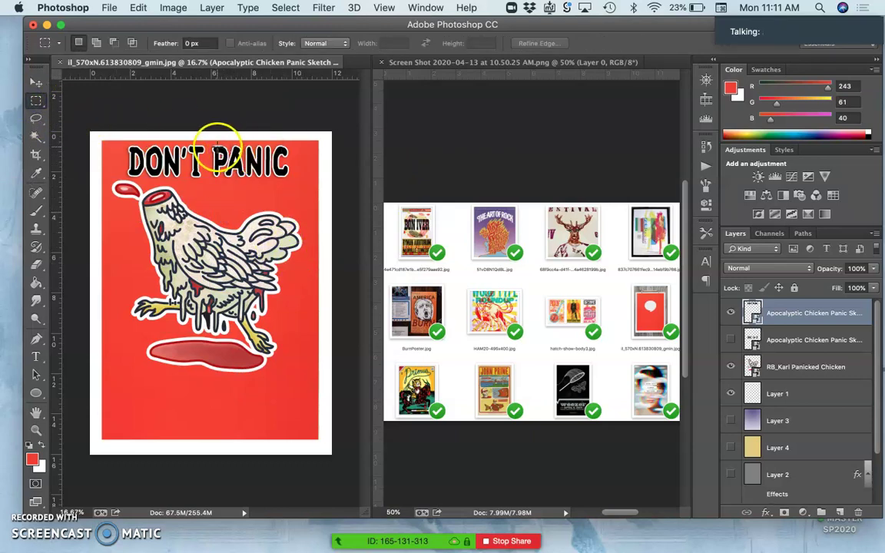
pyautogui.moveTo(208, 137); pyautogui.dragTo(305, 217)
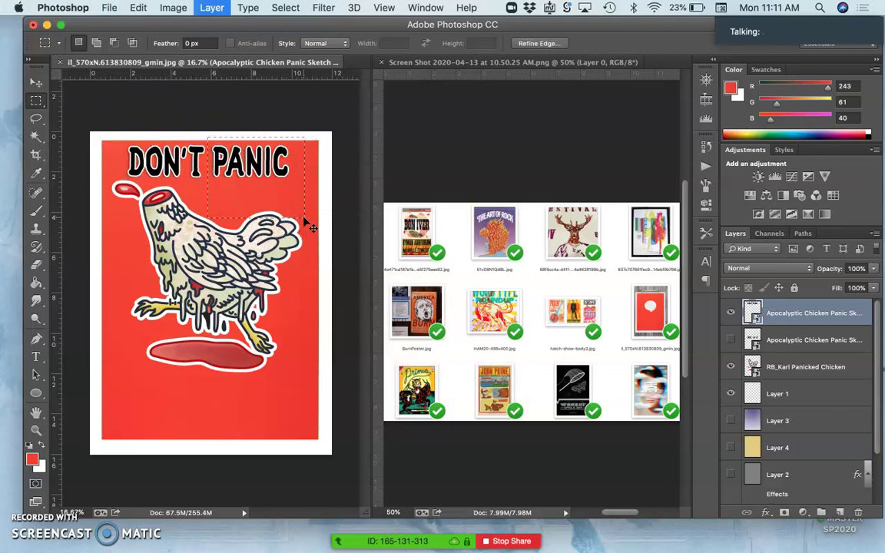
pyautogui.press('super+j')
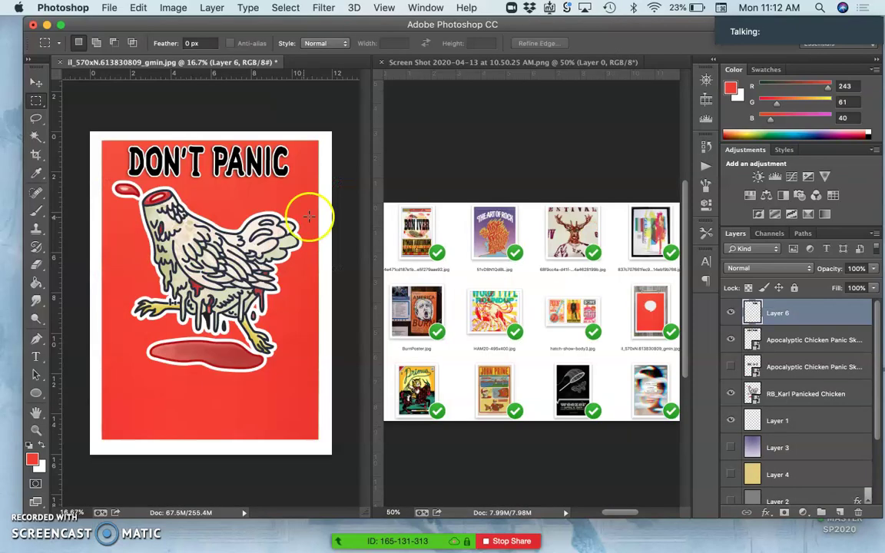
# Rasterize the duplicated lettering layer, delete the word PANIC from it and deselect.
pyautogui.rightClick(770, 341)
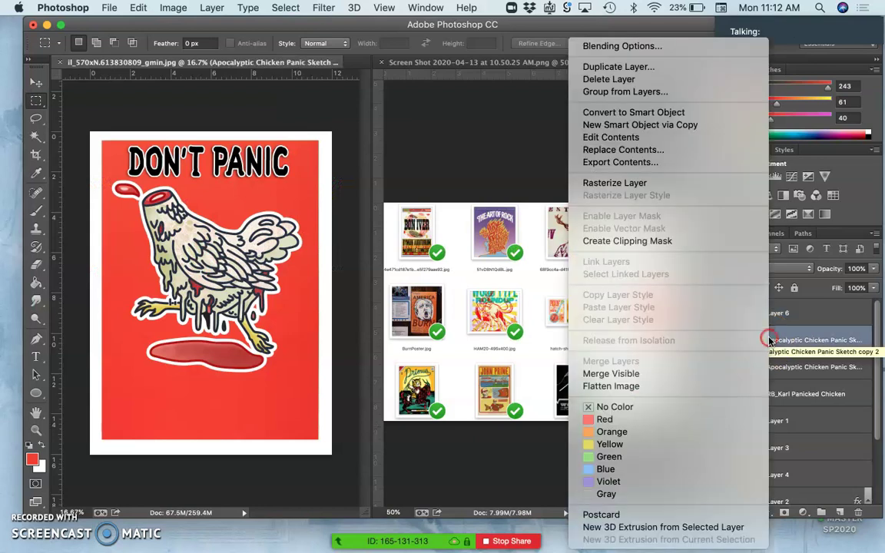
pyautogui.click(624, 183)
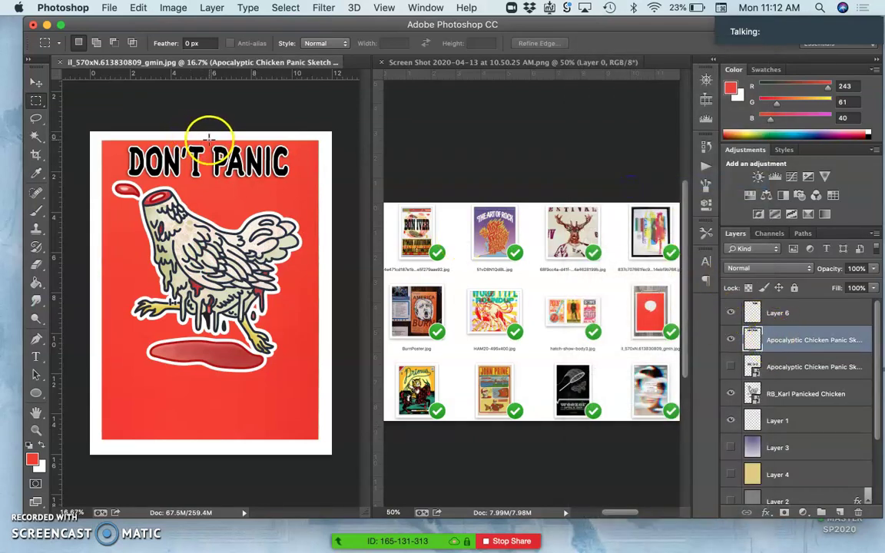
pyautogui.moveTo(209, 137); pyautogui.dragTo(294, 191)
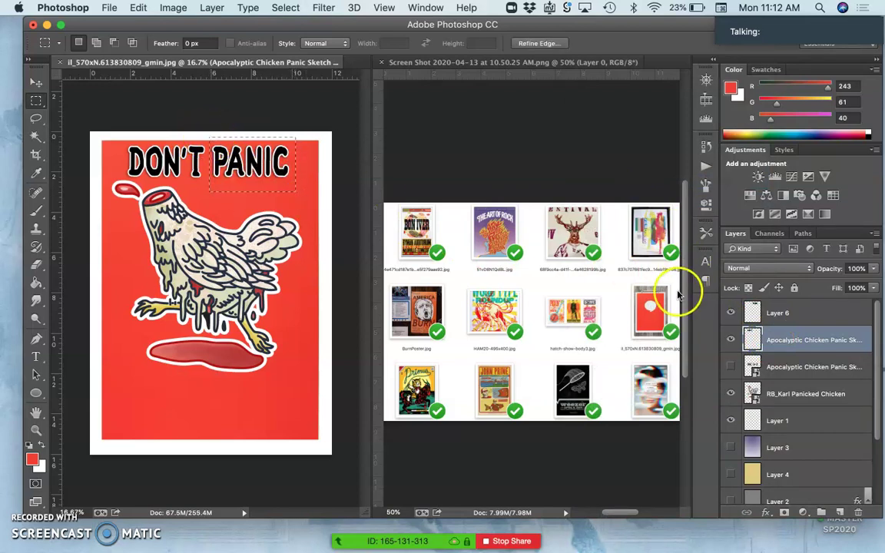
pyautogui.press('super+d')
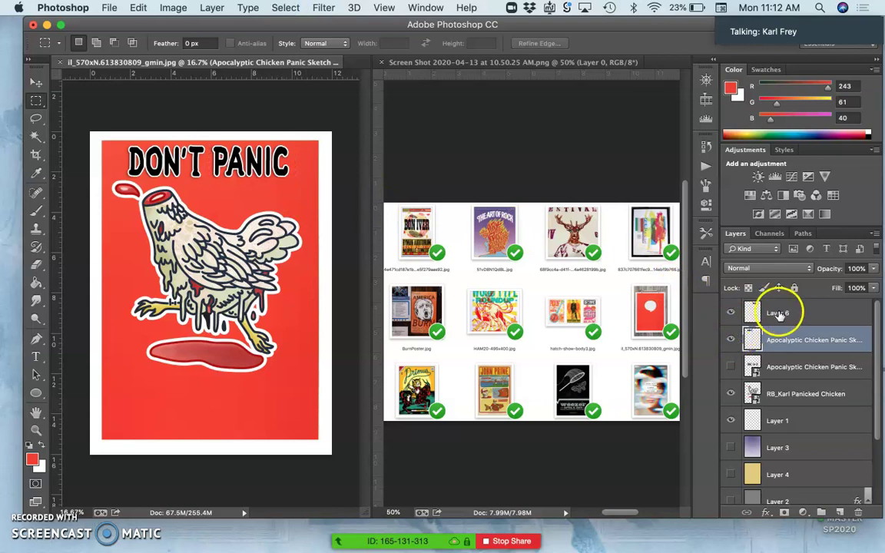
# Move PANIC below the chicken and center DON'T above it on the poster.
pyautogui.click(779, 313)
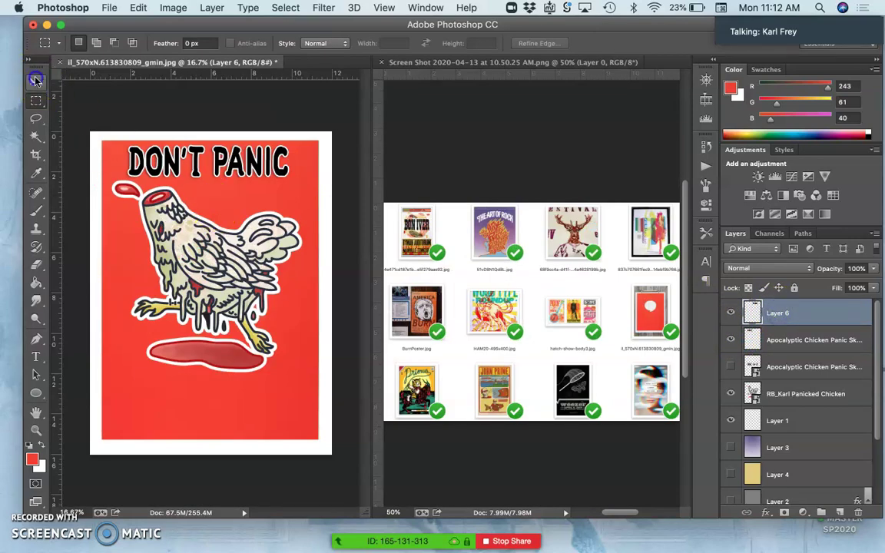
pyautogui.click(35, 83)
pyautogui.moveTo(219, 152); pyautogui.dragTo(178, 390)
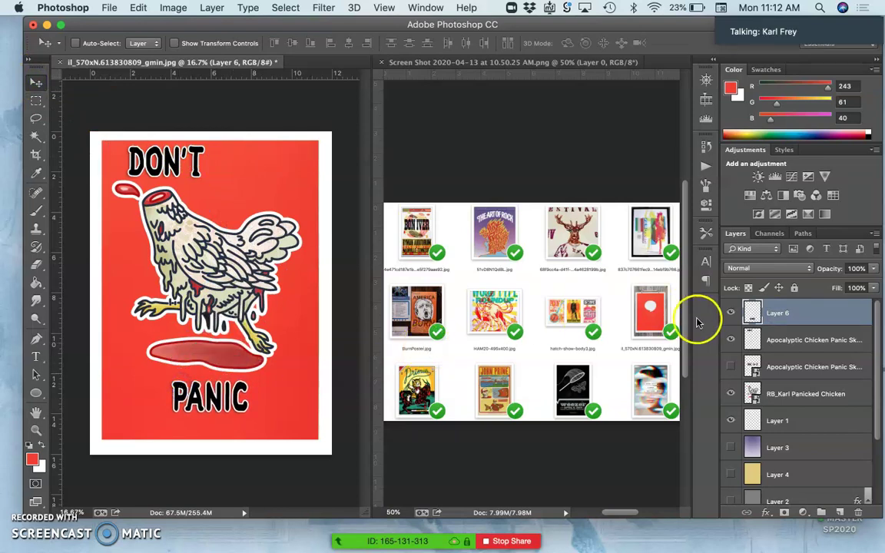
pyautogui.click(776, 338)
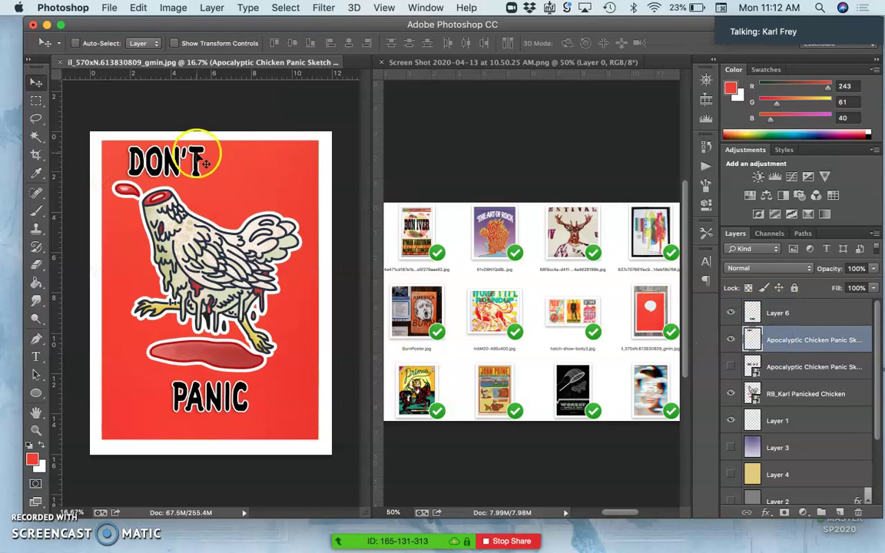
pyautogui.moveTo(200, 152); pyautogui.dragTo(240, 154)
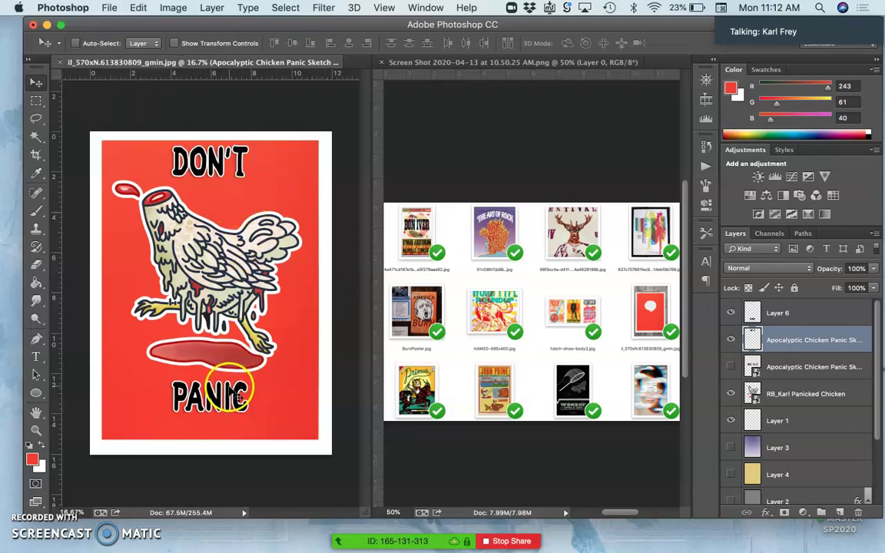
pyautogui.moveTo(231, 391); pyautogui.dragTo(252, 351)
# Hide and delete the two layers holding the separate DON'T and PANIC words.
pyautogui.click(708, 341)
pyautogui.click(731, 312)
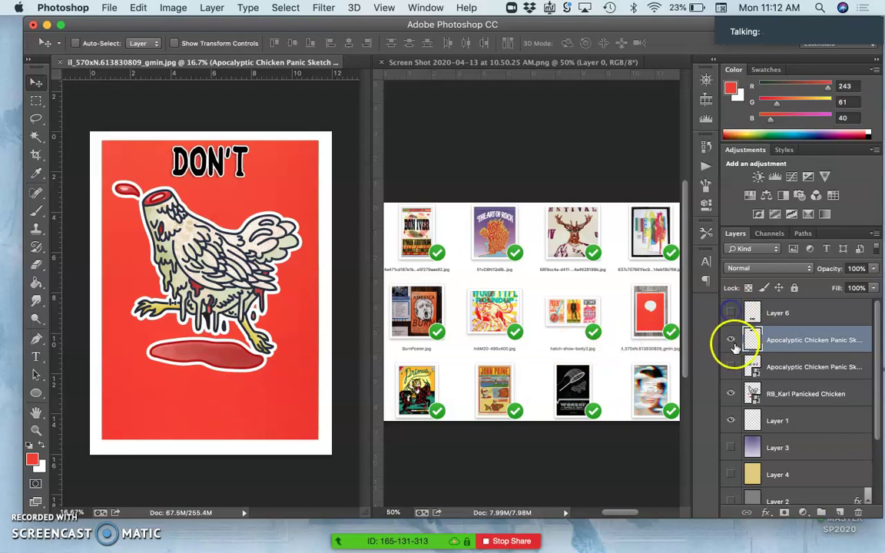
pyautogui.click(734, 340)
pyautogui.click(783, 314)
pyautogui.keyDown('shift'); pyautogui.click(784, 315); pyautogui.keyUp('shift')
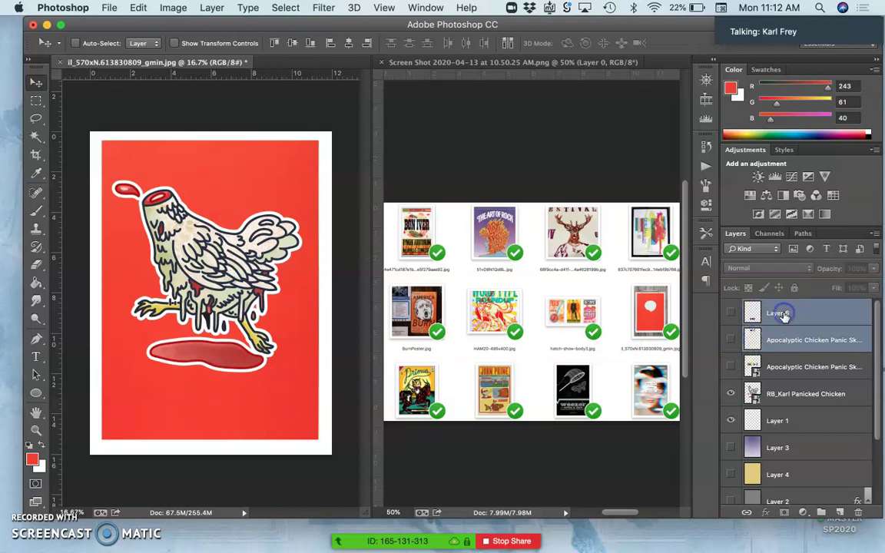
pyautogui.hotkey('ctrl', 'e')
# Show the original DON'T PANIC layer, move a duplicate up over the chicken's neck and hide the original.
pyautogui.click(731, 314)
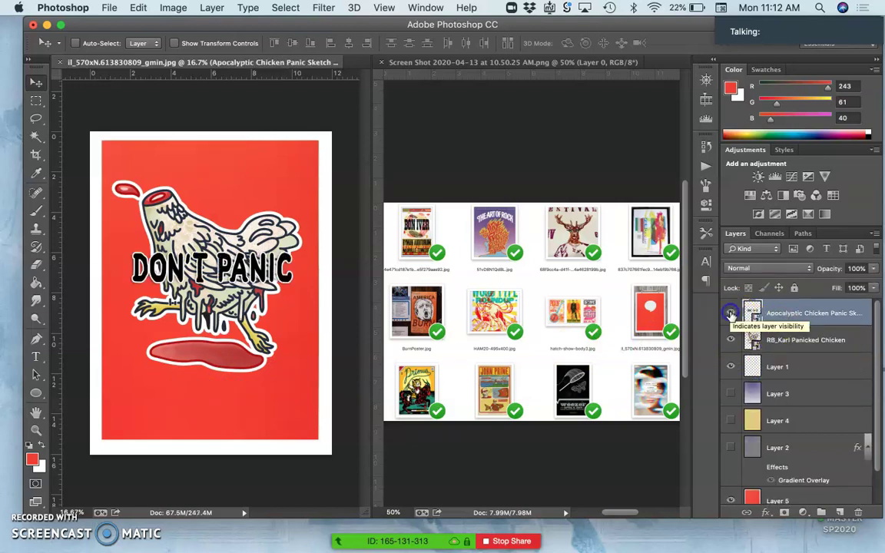
pyautogui.moveTo(734, 315); pyautogui.dragTo(774, 332)
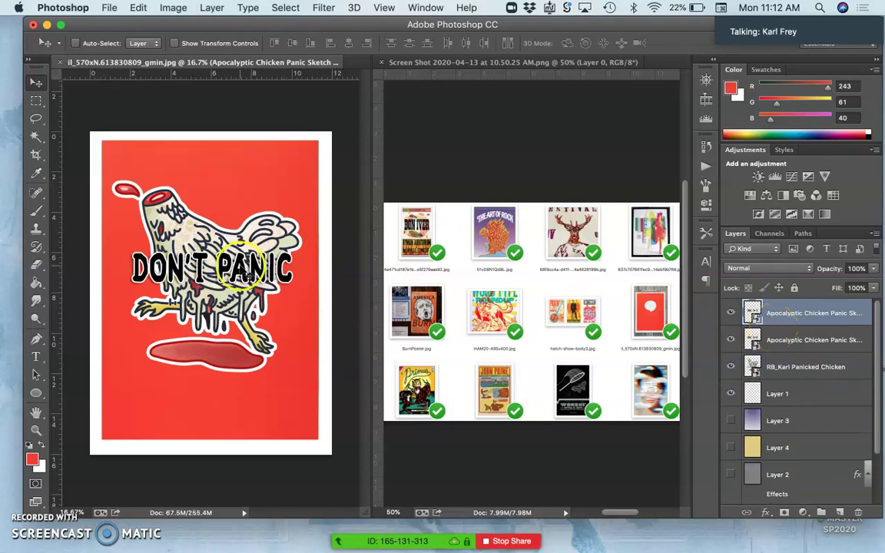
pyautogui.moveTo(243, 266); pyautogui.dragTo(234, 180)
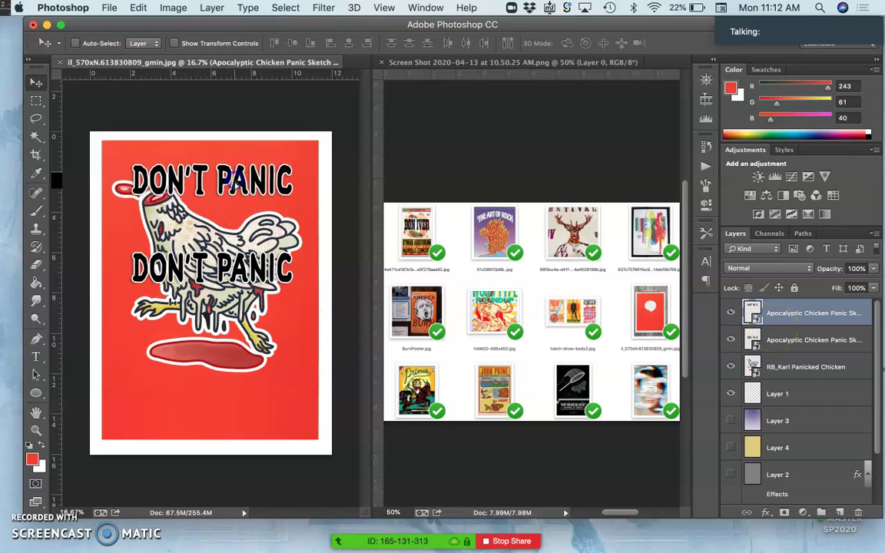
pyautogui.click(731, 339)
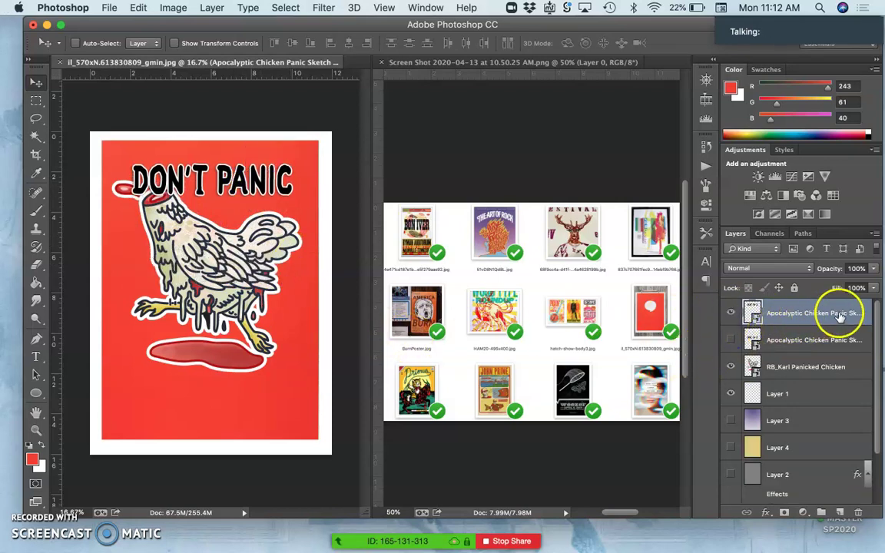
# Duplicate the Panicked Chicken layer, hide the original and move the copy down clear of the lettering.
pyautogui.click(773, 368)
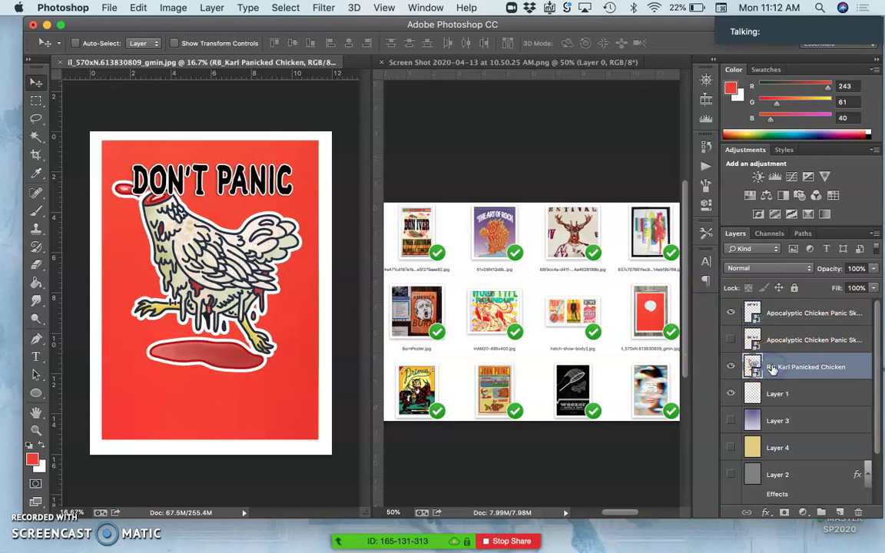
pyautogui.press('super+j')
pyautogui.click(732, 394)
pyautogui.click(209, 263)
pyautogui.moveTo(209, 264)
pyautogui.mouseDown()
pyautogui.moveTo(209, 311)
pyautogui.moveTo(209, 264)
pyautogui.mouseUp()
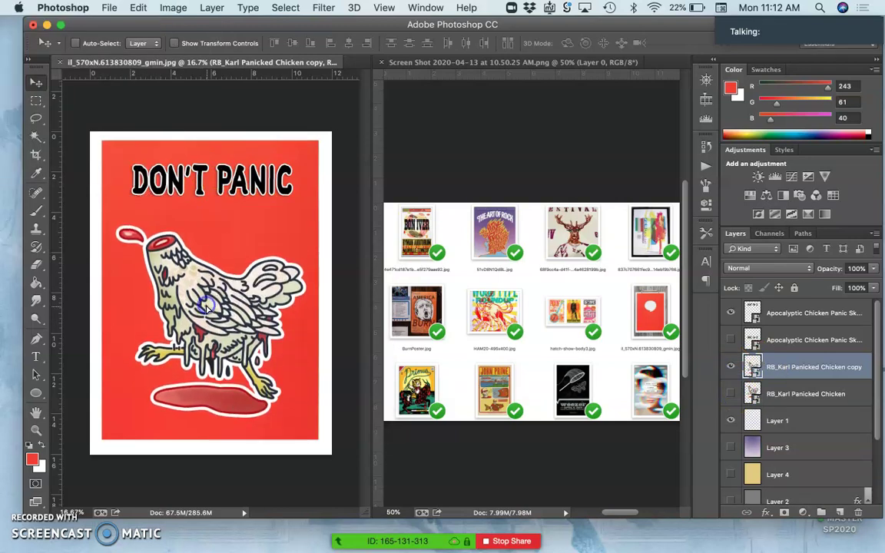
# Rasterize the visible DON'T PANIC lettering copy.
pyautogui.click(784, 313)
pyautogui.rightClick(783, 314)
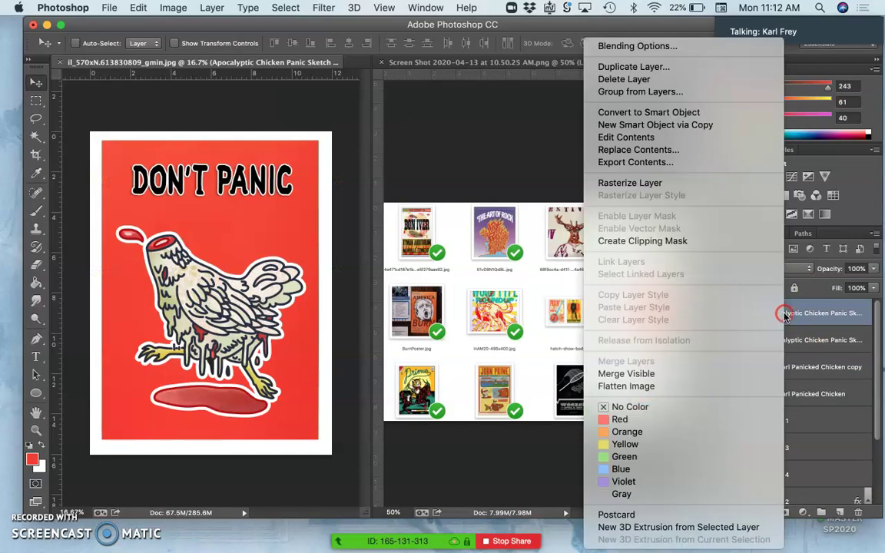
pyautogui.click(628, 184)
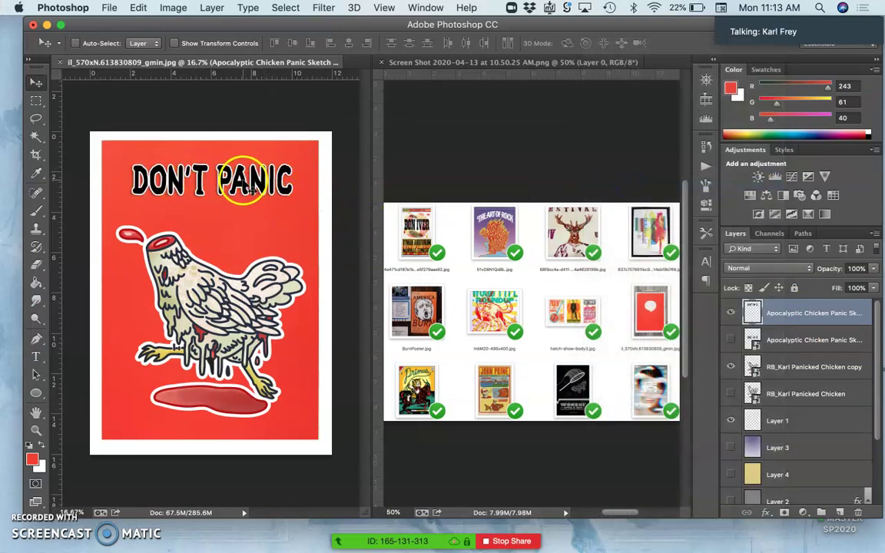
# Warp the DON'T PANIC lettering copy into an upward arch by raising the middle of its upper and lower edges.
pyautogui.press('super+t')
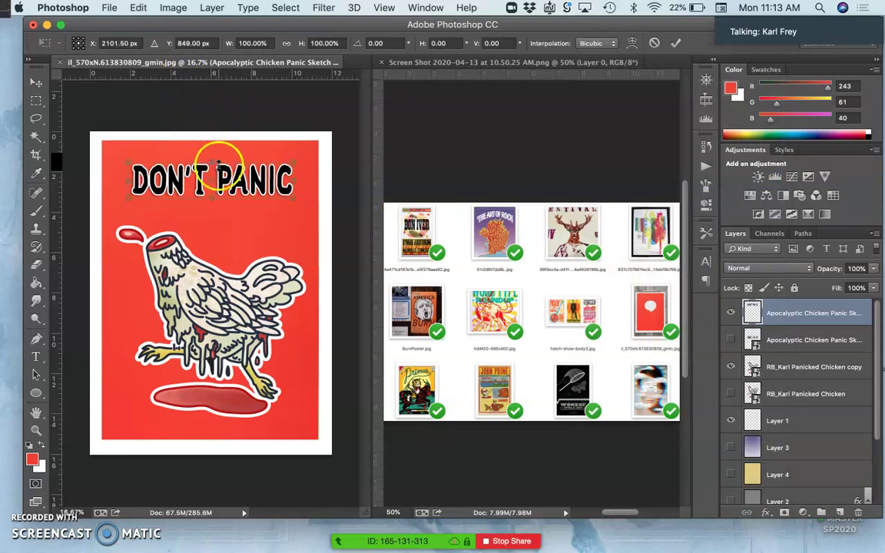
pyautogui.rightClick(232, 183)
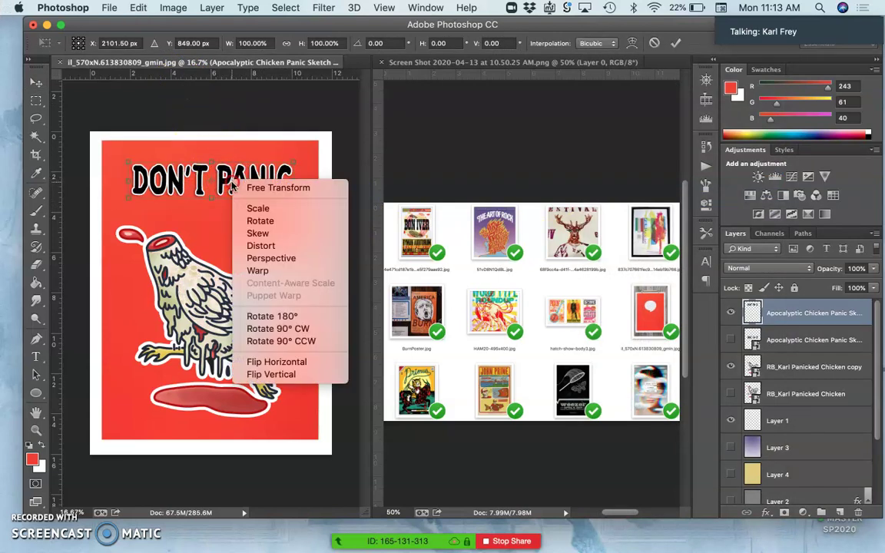
pyautogui.click(258, 271)
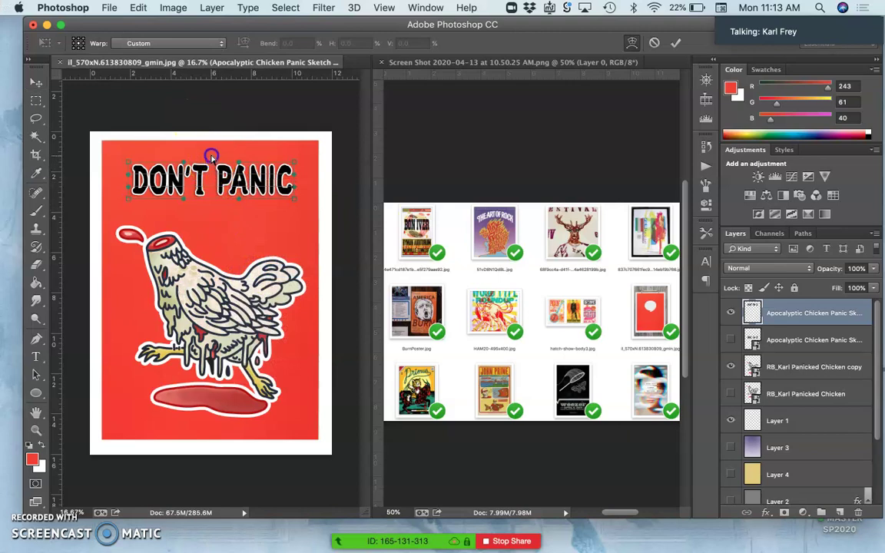
pyautogui.moveTo(211, 164); pyautogui.dragTo(211, 151)
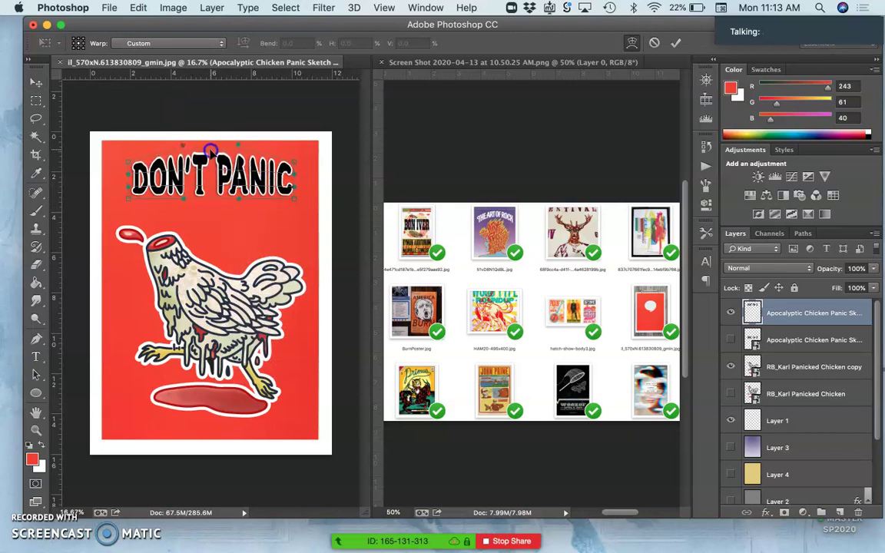
pyautogui.moveTo(210, 150); pyautogui.dragTo(212, 156)
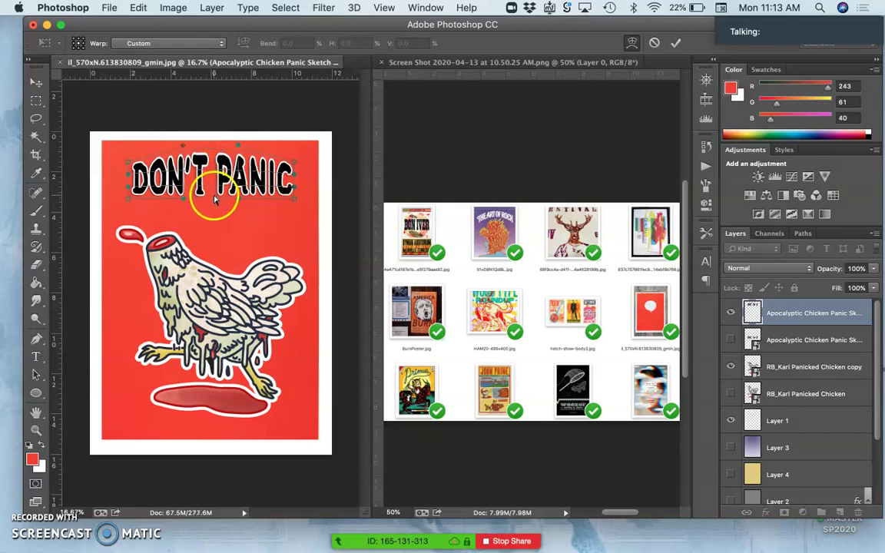
pyautogui.moveTo(215, 198); pyautogui.dragTo(215, 188)
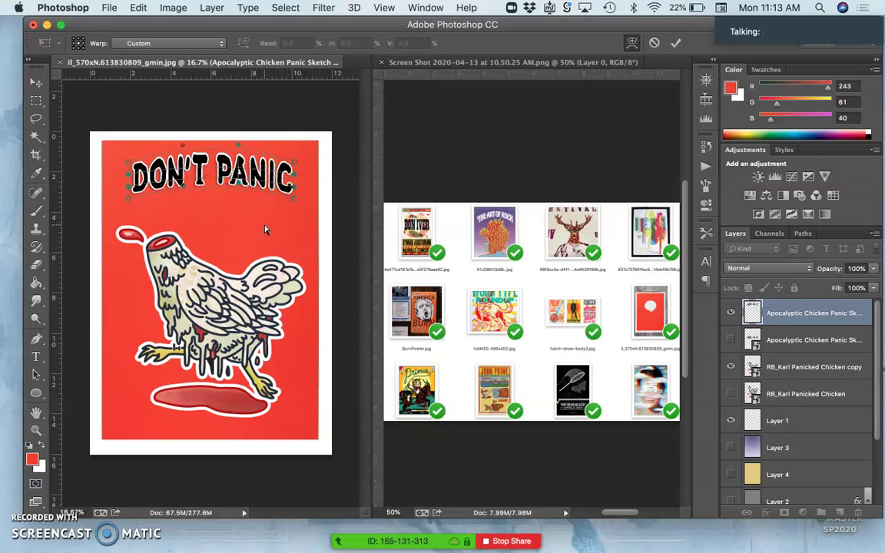
pyautogui.click(228, 203)
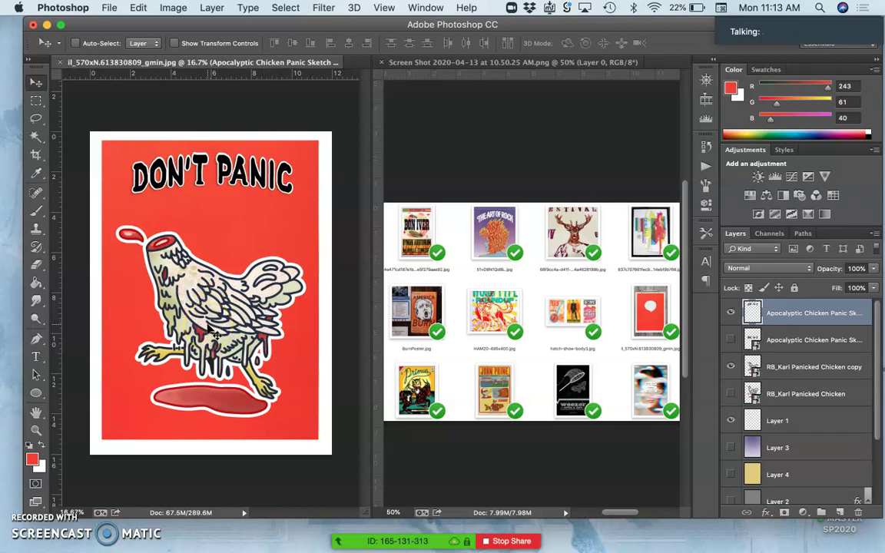
# Add a white (ffffff) Color Overlay at 100% opacity to the arched DON'T PANIC lettering layer.
pyautogui.doubleClick(863, 316)
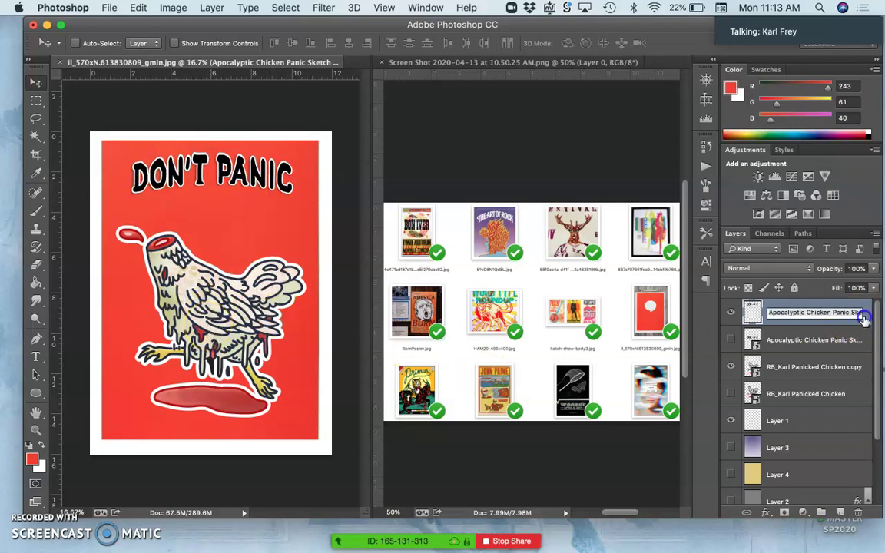
pyautogui.doubleClick(869, 327)
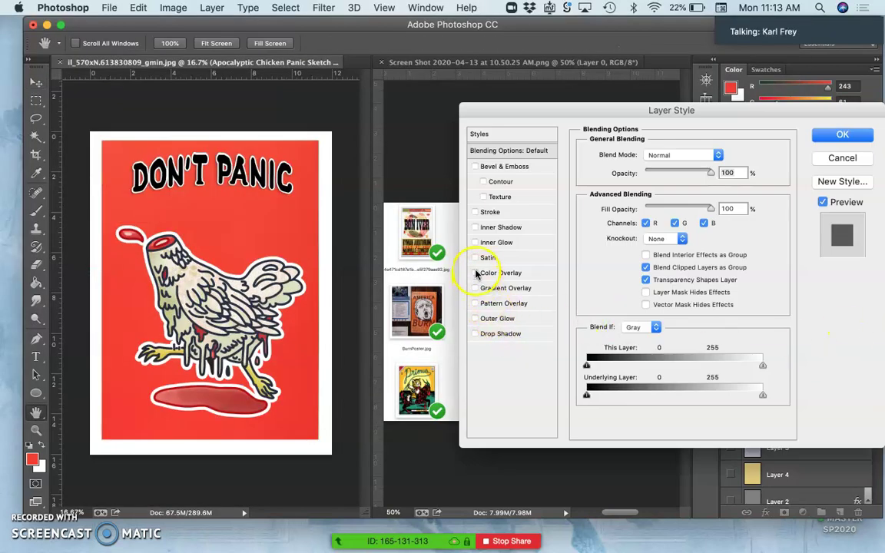
pyautogui.click(475, 274)
pyautogui.click(490, 273)
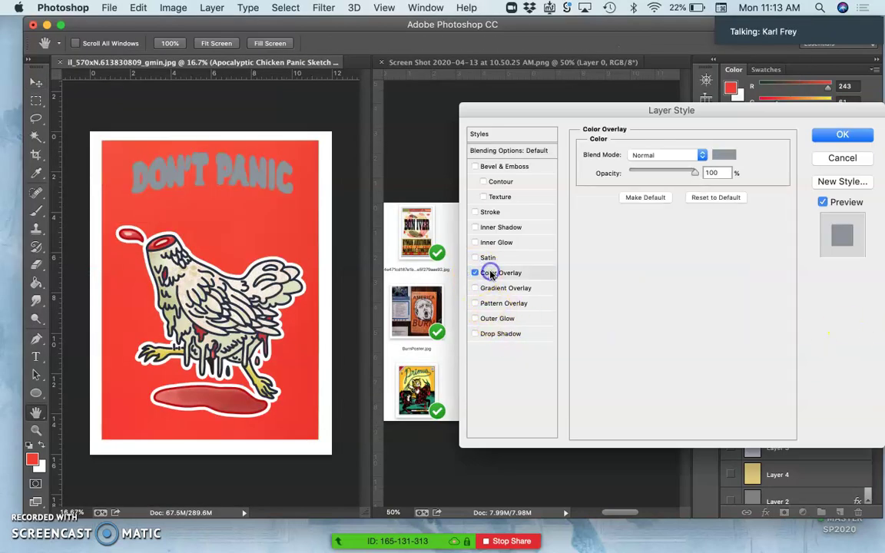
pyautogui.click(722, 156)
pyautogui.click(512, 309)
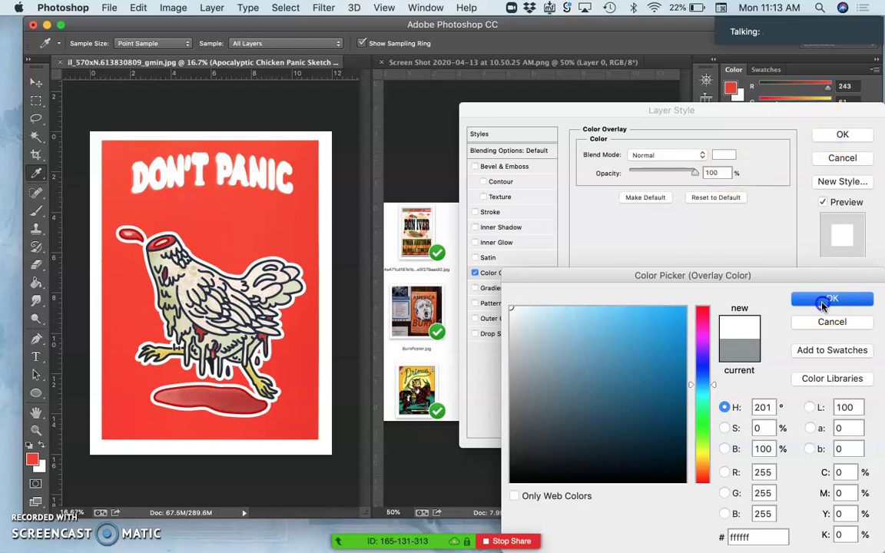
pyautogui.click(824, 301)
pyautogui.click(840, 138)
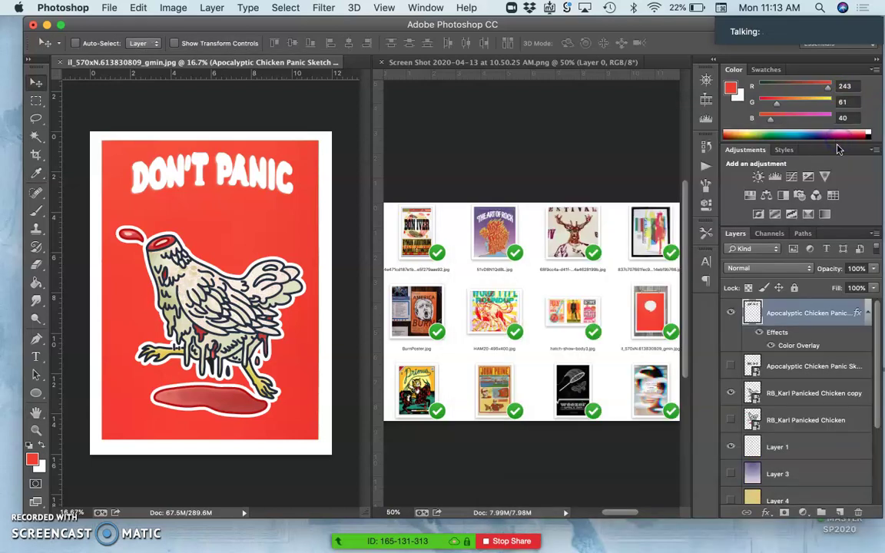
# Toggle the lettering layer's effects off and on to compare the white overlay with the black letters.
pyautogui.click(759, 336)
pyautogui.click(760, 335)
pyautogui.click(759, 336)
pyautogui.click(760, 336)
pyautogui.click(759, 336)
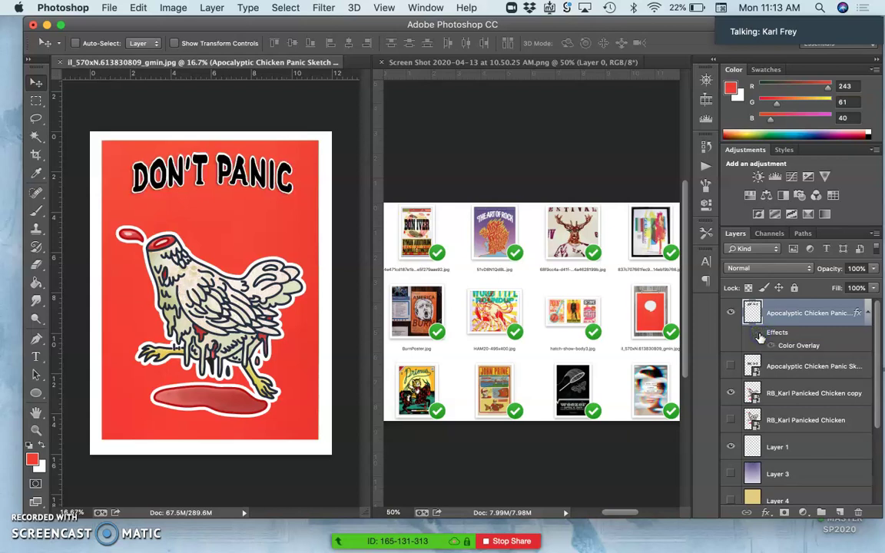
# Delete the arched lettering layer, and show the original DON'T PANIC and Panicked Chicken layers in place of the chicken copy.
pyautogui.click(800, 315)
pyautogui.press('BackSpace')
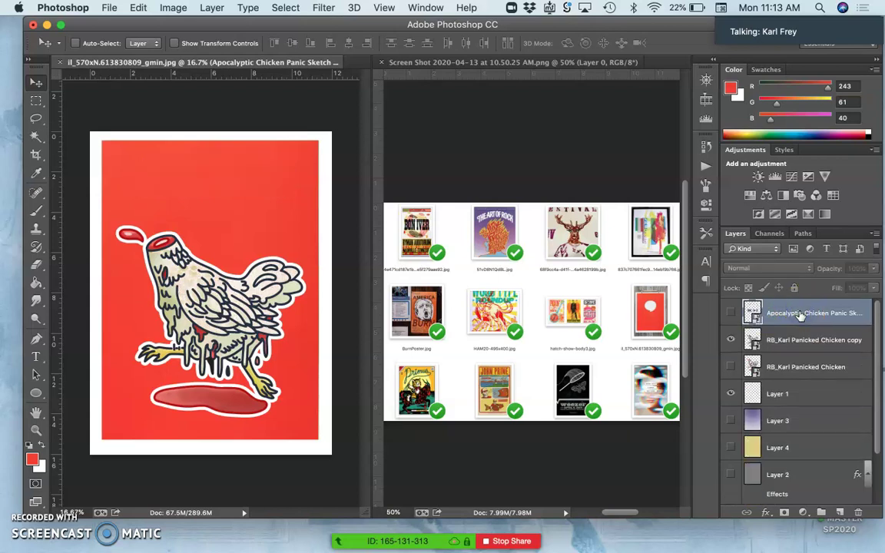
pyautogui.moveTo(734, 314); pyautogui.dragTo(734, 368)
pyautogui.click(731, 340)
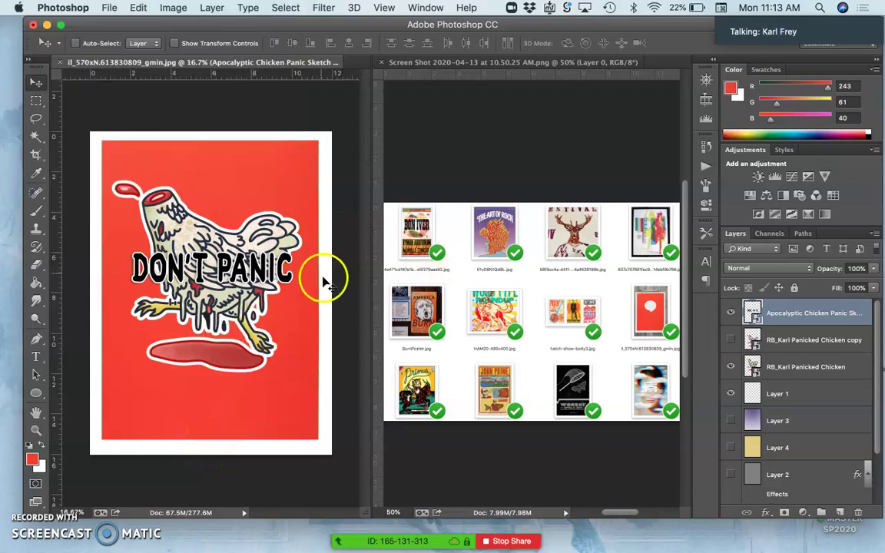
# Show the tan Layer 4 as the poster background and examine its grain at 100% zoom.
pyautogui.scroll(-3, 763, 399)
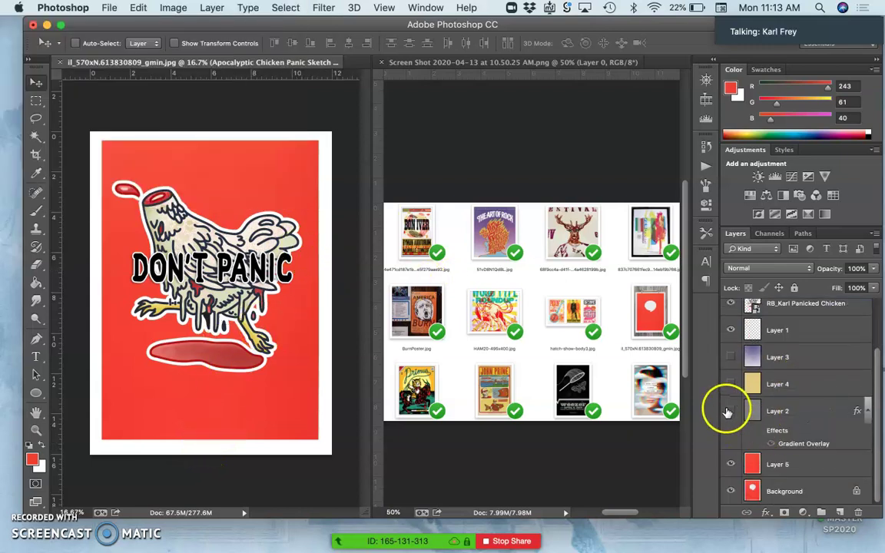
pyautogui.click(731, 384)
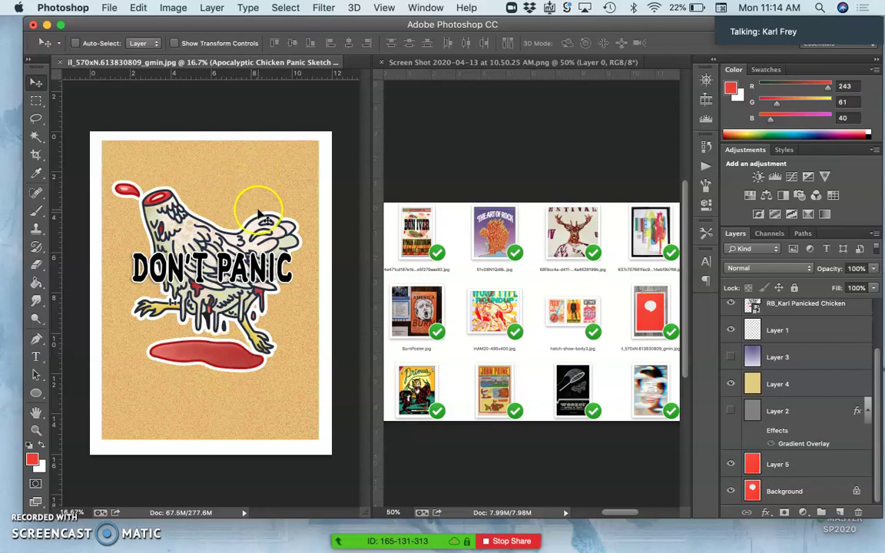
pyautogui.press('super+equal')
pyautogui.press('super+equal')
pyautogui.press('super+equal')
pyautogui.press('super+equal')
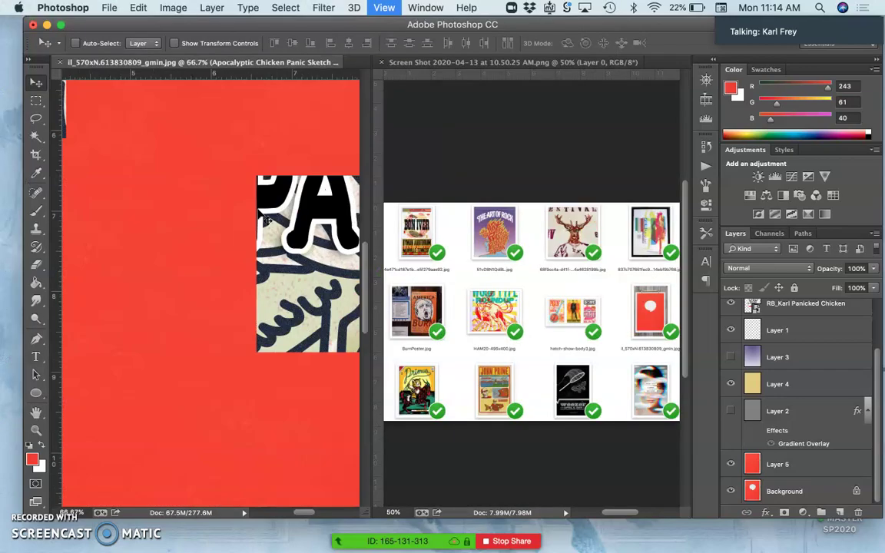
pyautogui.press('super+equal')
pyautogui.scroll(10, 263, 218)
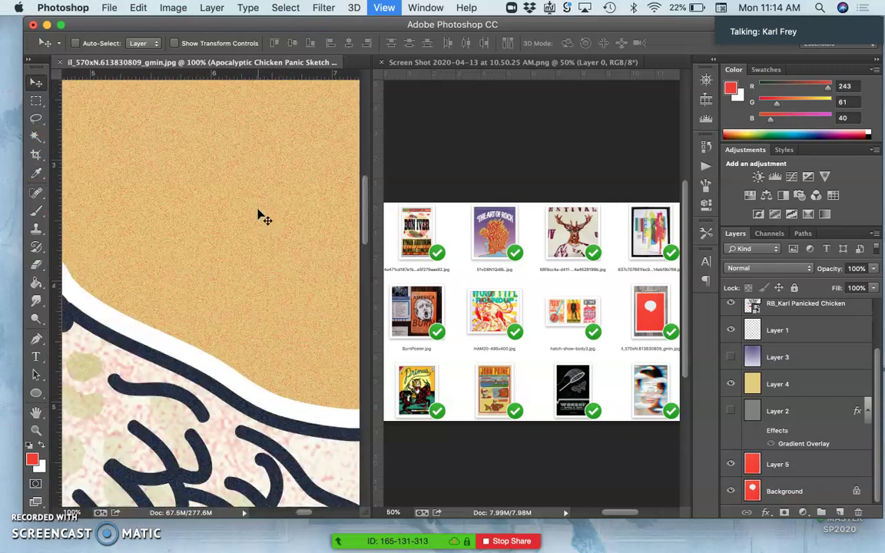
pyautogui.scroll(5, 263, 218)
pyautogui.click(235, 230)
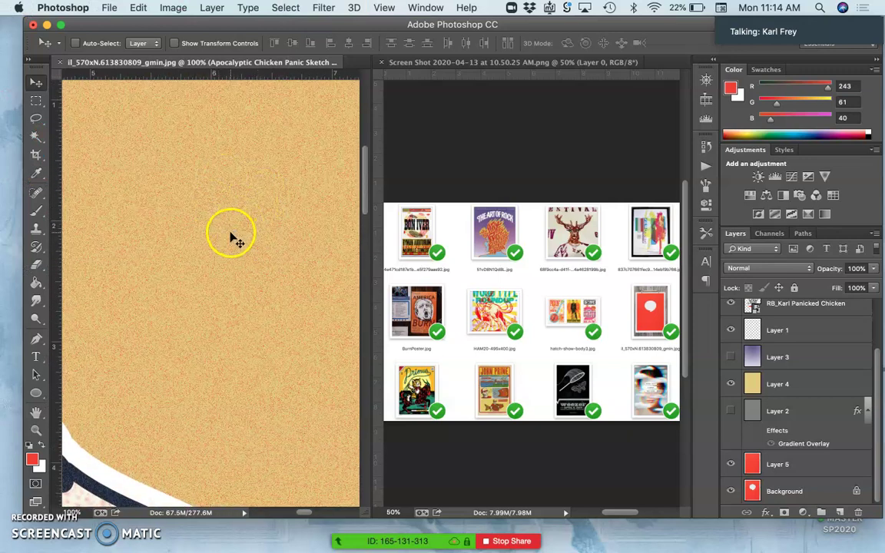
# Switch Layer 4's blend mode to Normal for comparison, and return it to Dissolve.
pyautogui.click(752, 384)
pyautogui.click(753, 288)
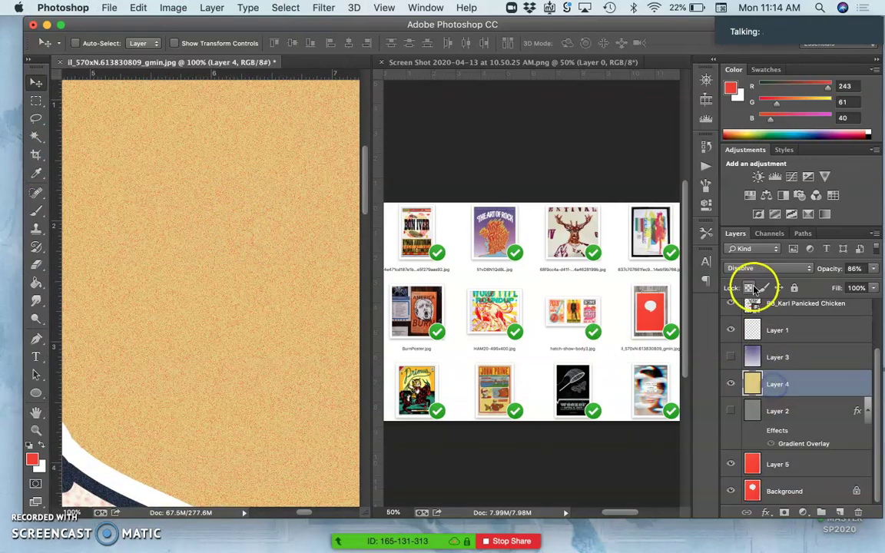
pyautogui.click(741, 268)
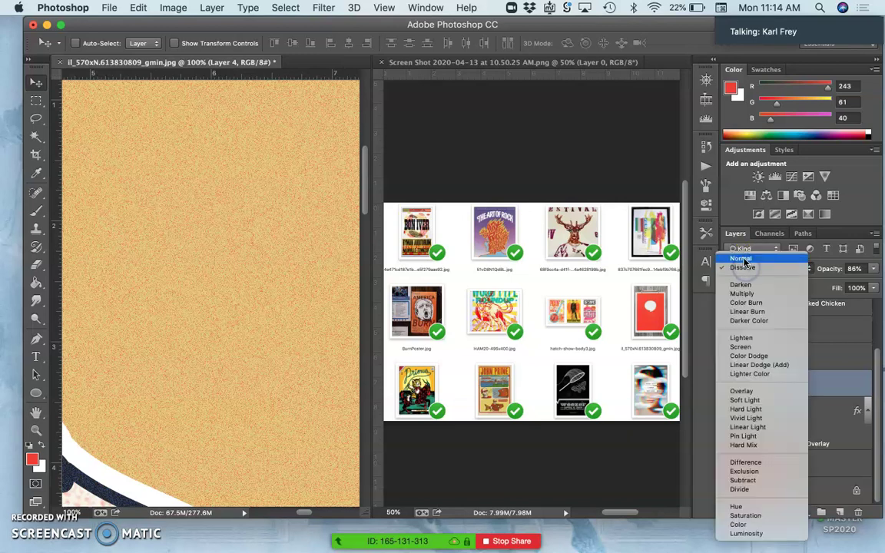
pyautogui.click(742, 259)
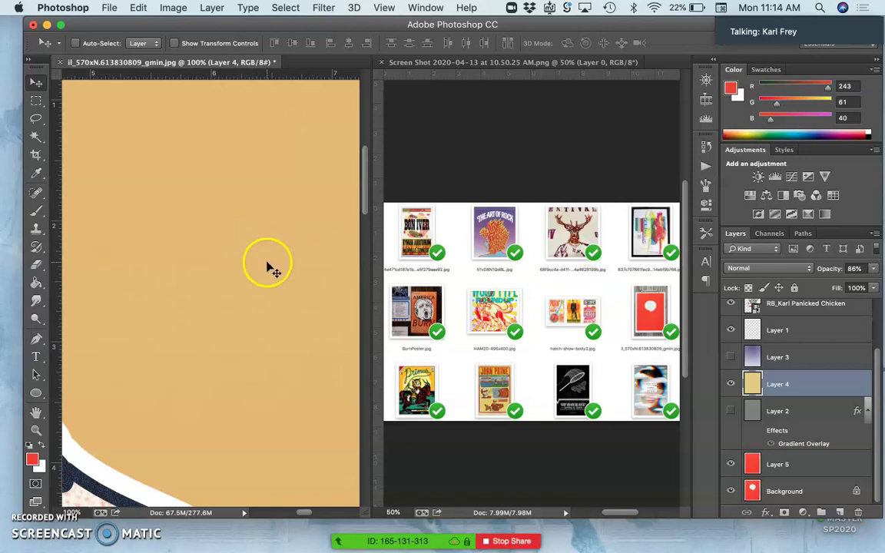
pyautogui.click(765, 269)
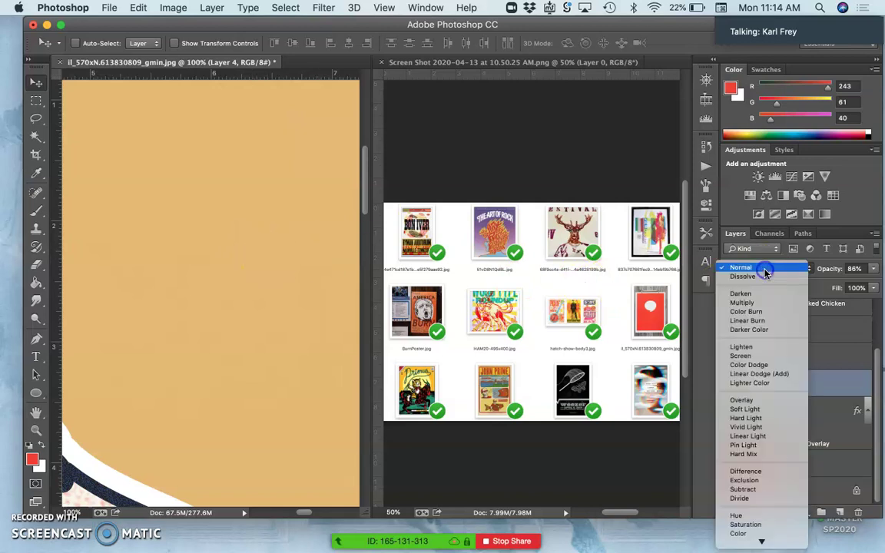
pyautogui.click(759, 276)
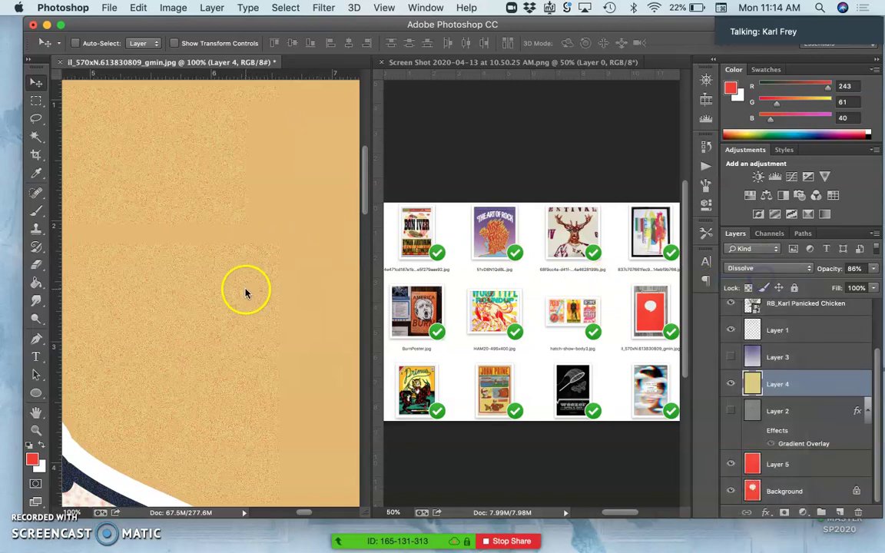
# Examine the Dissolve speckle on Layer 4 at pixel level and at several magnifications, finishing with the whole poster in view.
pyautogui.press('super+plus')
pyautogui.press('super+plus')
pyautogui.press('super+plus')
pyautogui.press('super+plus')
pyautogui.press('super+plus')
pyautogui.press('super+plus')
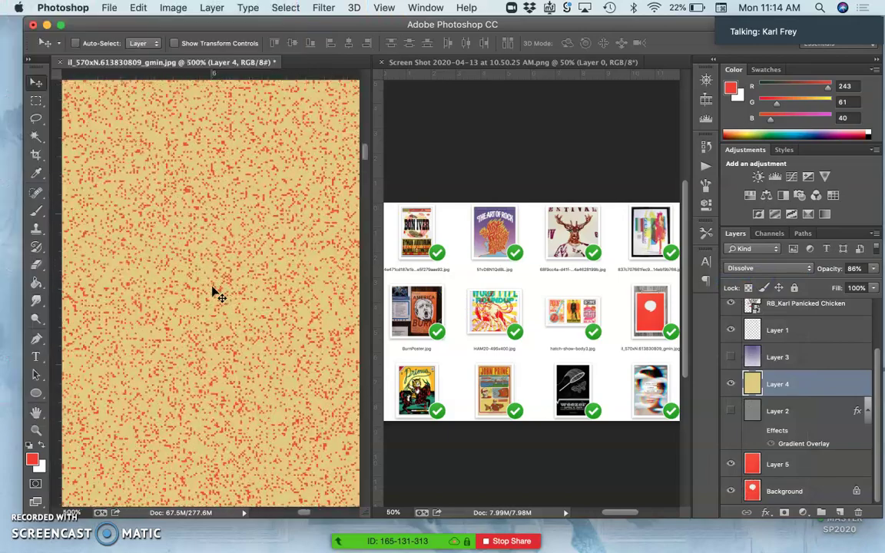
pyautogui.press('super+plus')
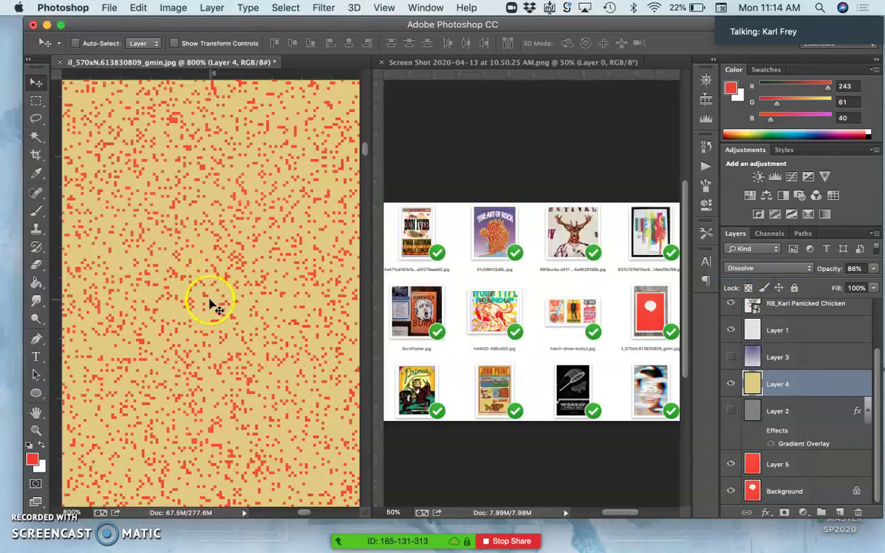
pyautogui.press('super+minus')
pyautogui.press('super+minus')
pyautogui.press('super+minus')
pyautogui.press('super+minus')
pyautogui.press('super+minus')
pyautogui.press('super+minus')
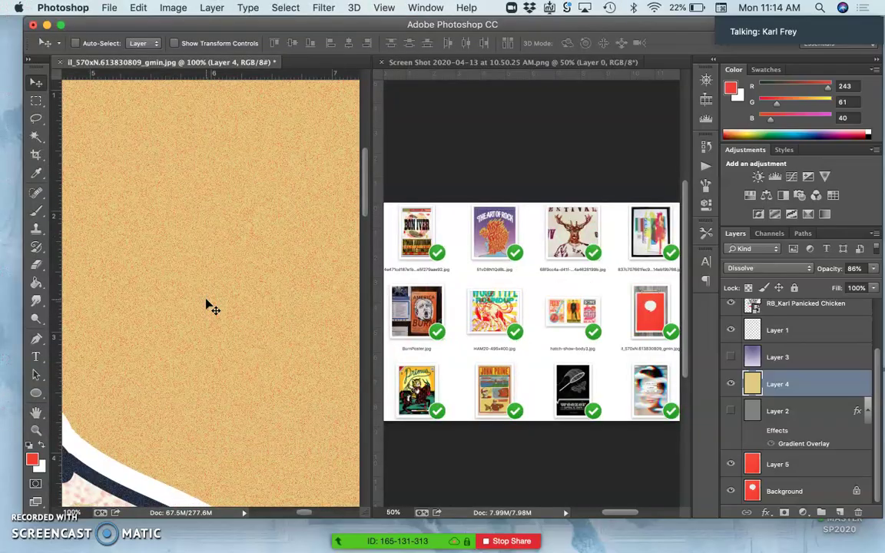
pyautogui.press('super+minus')
pyautogui.press('super+minus')
pyautogui.press('super+plus')
pyautogui.press('super+plus')
pyautogui.press('super+plus')
pyautogui.press('super+plus')
pyautogui.press('super+plus')
pyautogui.press('super+plus')
pyautogui.press('super+plus')
pyautogui.press('super+plus')
pyautogui.press('super+plus')
pyautogui.press('super+plus')
pyautogui.press('super+plus')
pyautogui.press('super+plus')
pyautogui.press('super+minus')
pyautogui.press('super+minus')
pyautogui.press('super+minus')
pyautogui.press('super+minus')
pyautogui.press('super+minus')
pyautogui.press('super+minus')
pyautogui.press('super+minus')
pyautogui.press('super+minus')
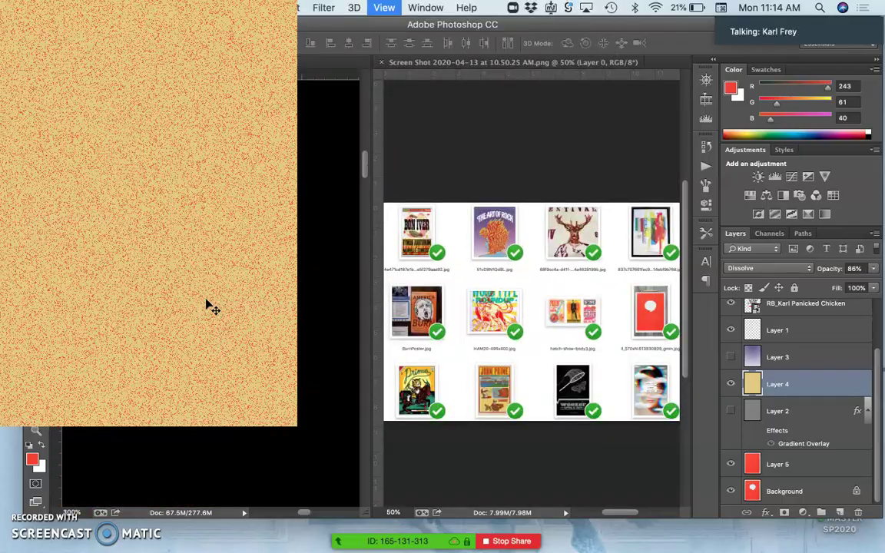
pyautogui.press('super+minus')
pyautogui.press('super+minus')
pyautogui.press('super+minus')
pyautogui.press('super+minus')
pyautogui.press('super+minus')
pyautogui.press('super+minus')
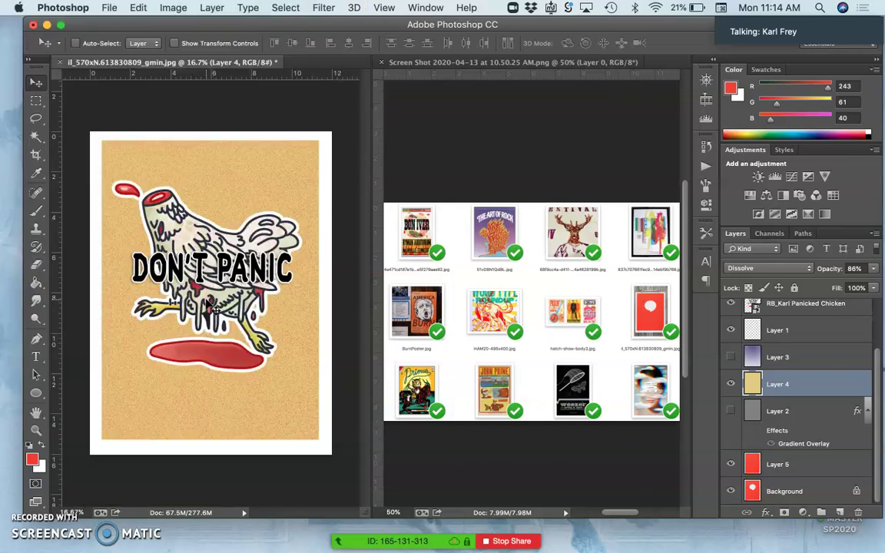
# Set the opacity of the Dissolve texture on Layer 4 to 83%.
pyautogui.click(874, 270)
pyautogui.moveTo(858, 284); pyautogui.dragTo(856, 285)
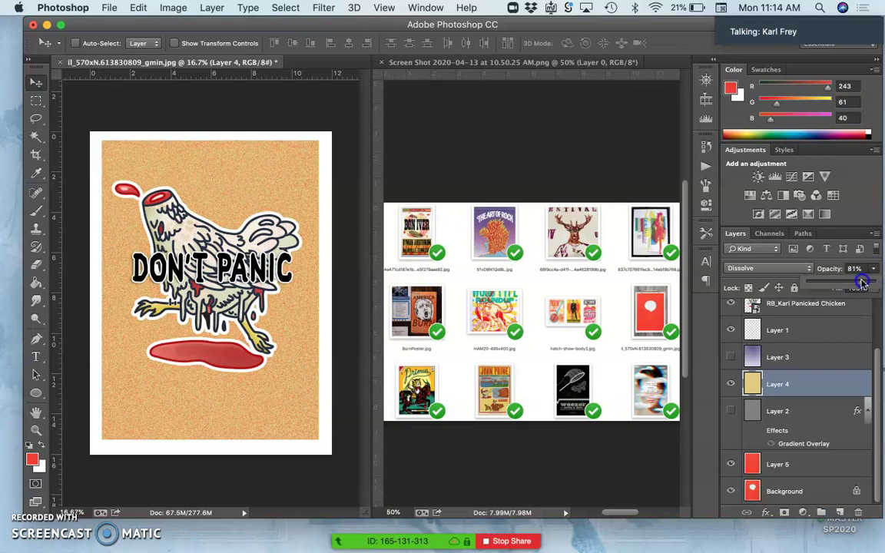
pyautogui.moveTo(853, 285); pyautogui.dragTo(862, 286)
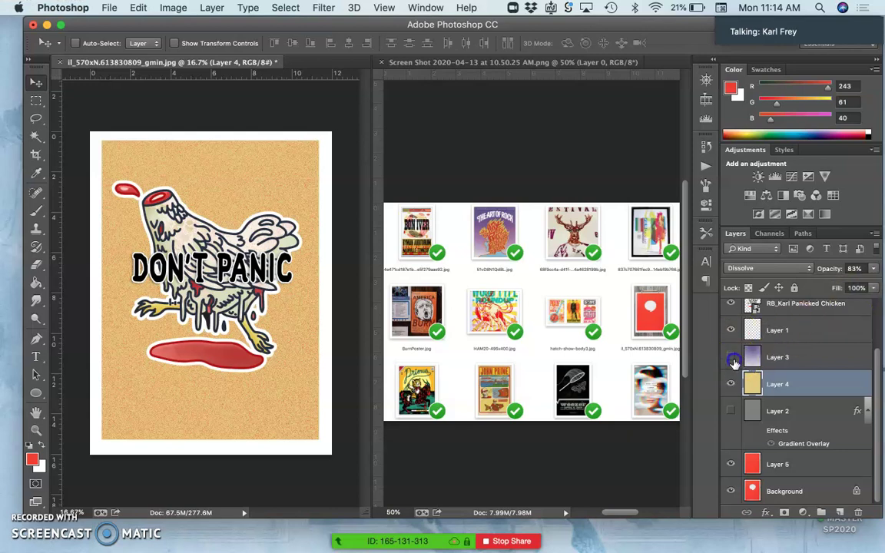
# Show the purple gradient Layer 3 over the tan texture and select it to inspect its Soft Light blending up close.
pyautogui.click(730, 358)
pyautogui.click(731, 358)
pyautogui.click(730, 357)
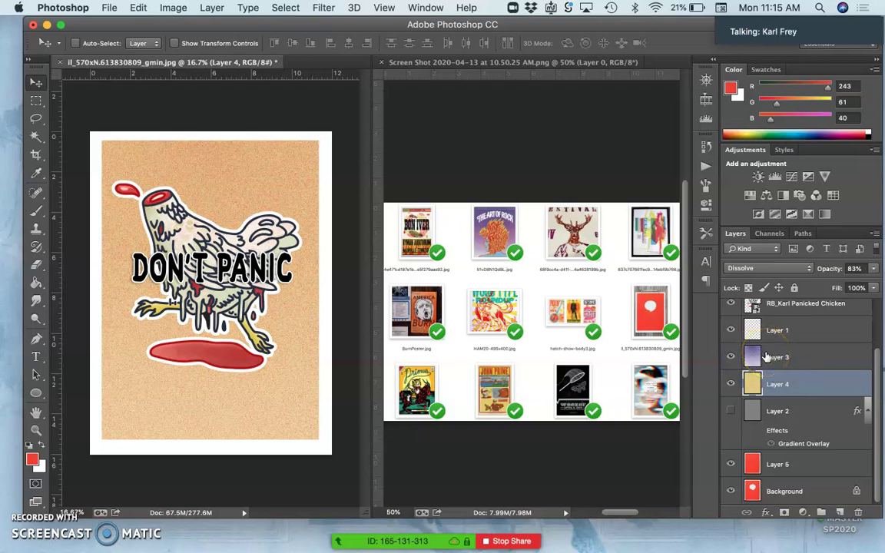
pyautogui.click(780, 357)
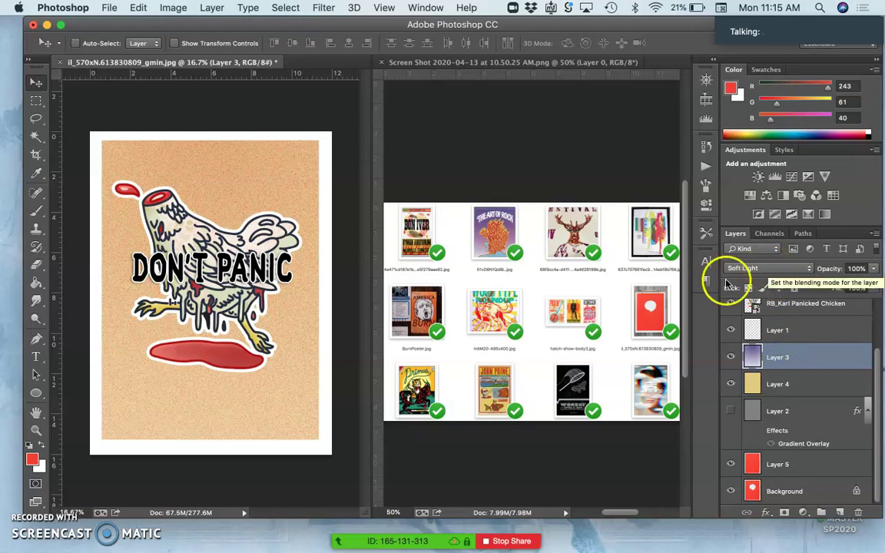
pyautogui.scroll(5, 264, 293)
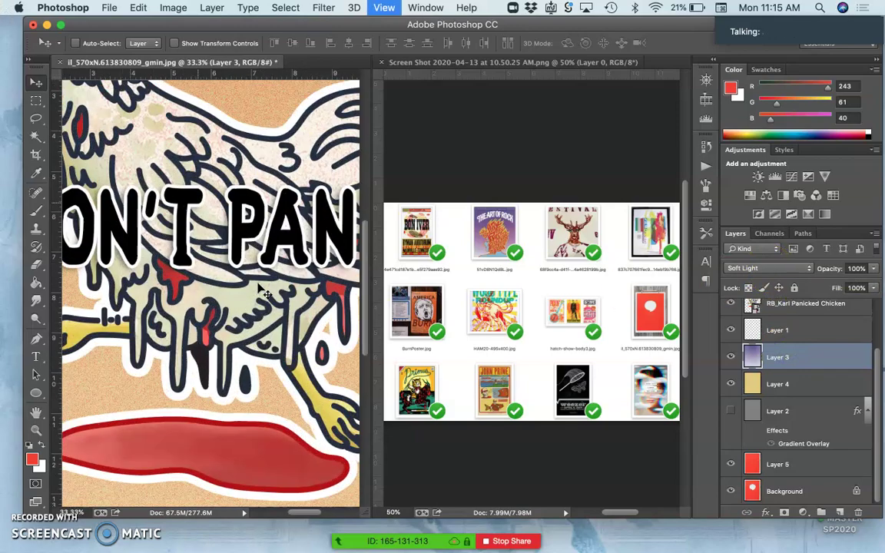
# Examine the speckled background around the chicken illustration and DON'T PANIC lettering at 50% magnification.
pyautogui.scroll(3, 247, 298)
pyautogui.hscroll(-4, 242, 282)
pyautogui.scroll(-3, 123, 261)
pyautogui.hscroll(-3, 123, 261)
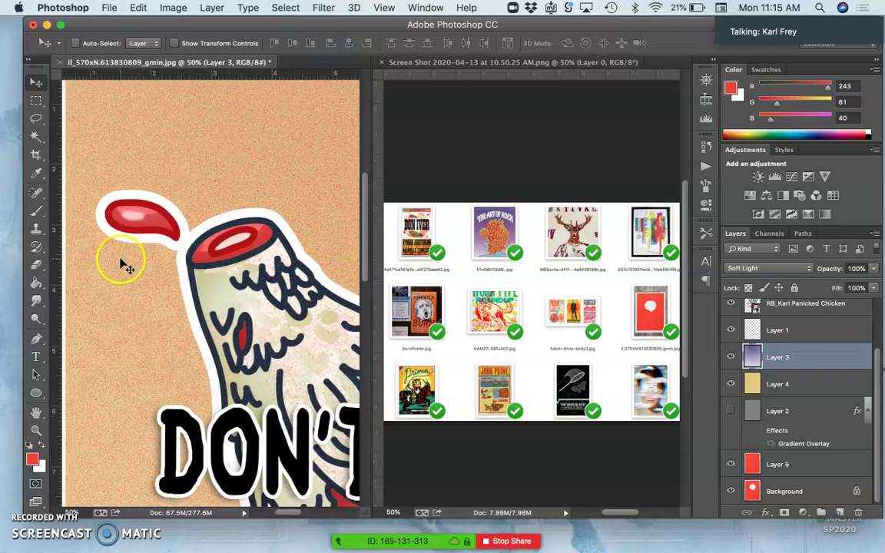
pyautogui.scroll(-2, 176, 284)
pyautogui.scroll(-5, 196, 319)
pyautogui.hscroll(6, 196, 319)
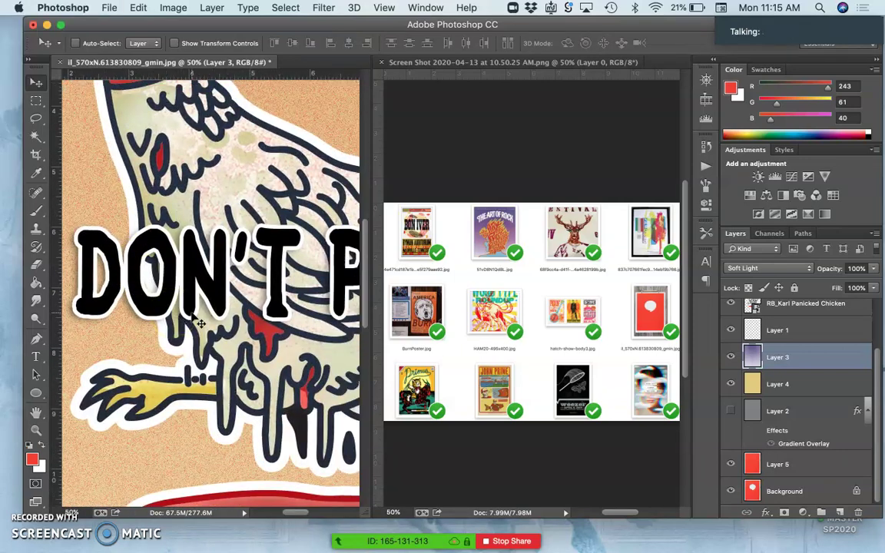
pyautogui.hscroll(4, 194, 319)
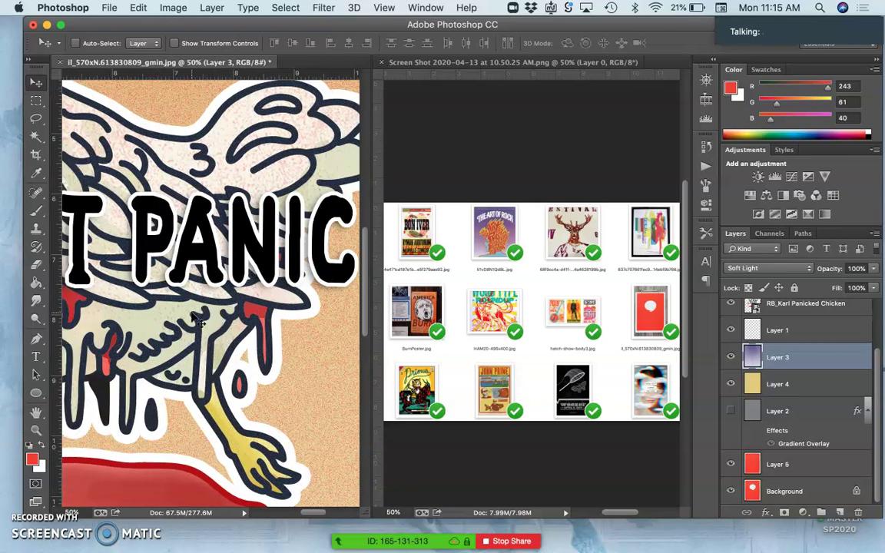
pyautogui.hscroll(-4, 196, 273)
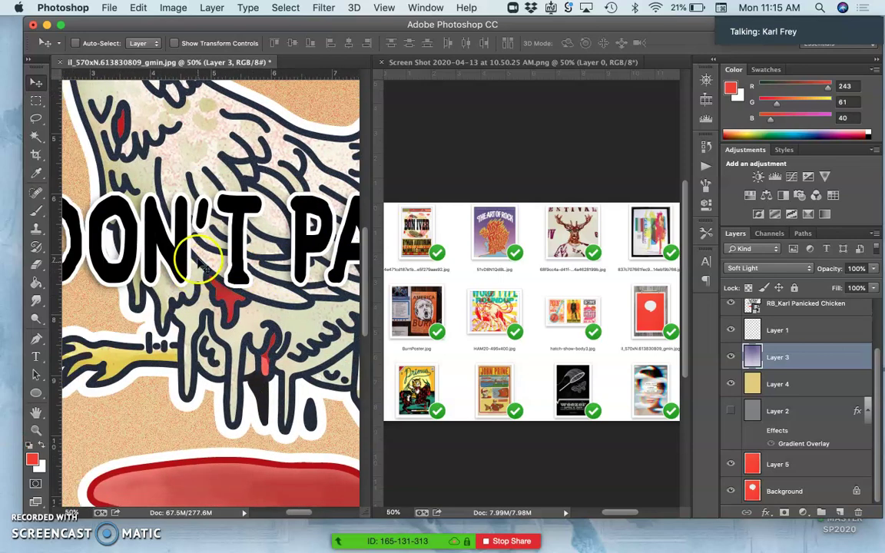
pyautogui.hscroll(-4, 153, 266)
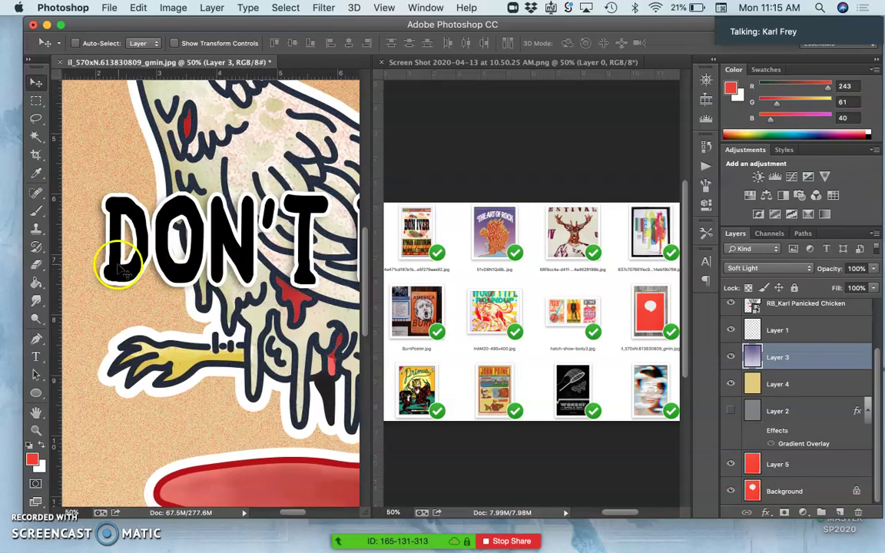
# Toggle the visibility of the Apocalyptic Chicken Panic lettering layer for comparison, leaving it shown, and view the whole poster.
pyautogui.scroll(3, 757, 326)
pyautogui.click(733, 315)
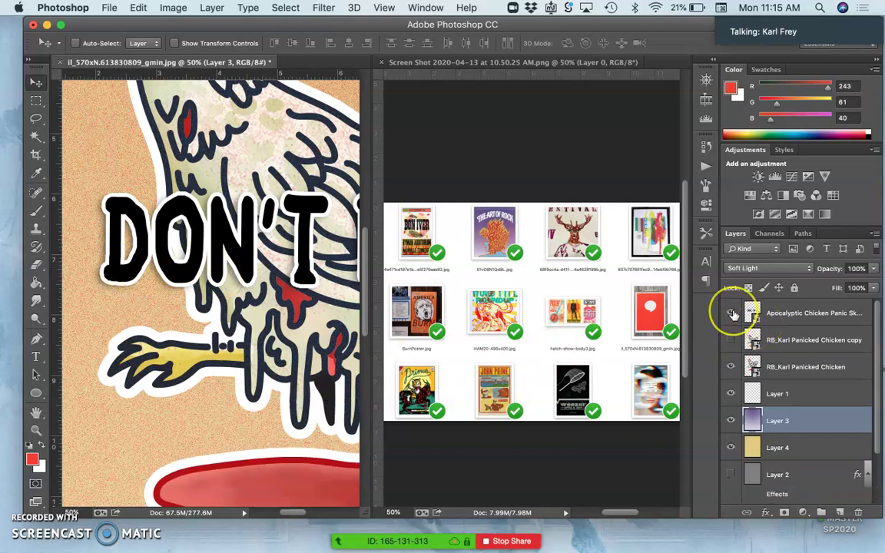
pyautogui.click(732, 314)
pyautogui.click(733, 313)
pyautogui.press('super+minus')
pyautogui.press('super+minus')
pyautogui.press('super+minus')
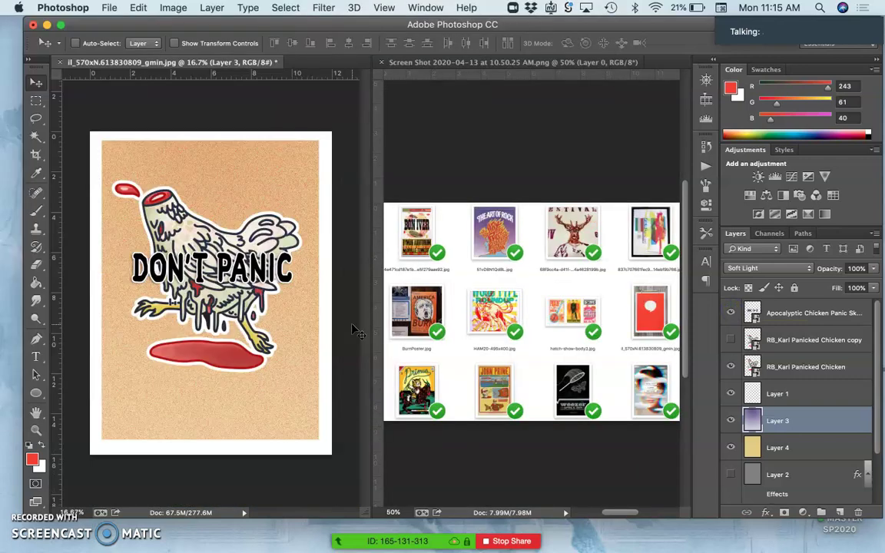
pyautogui.click(339, 310)
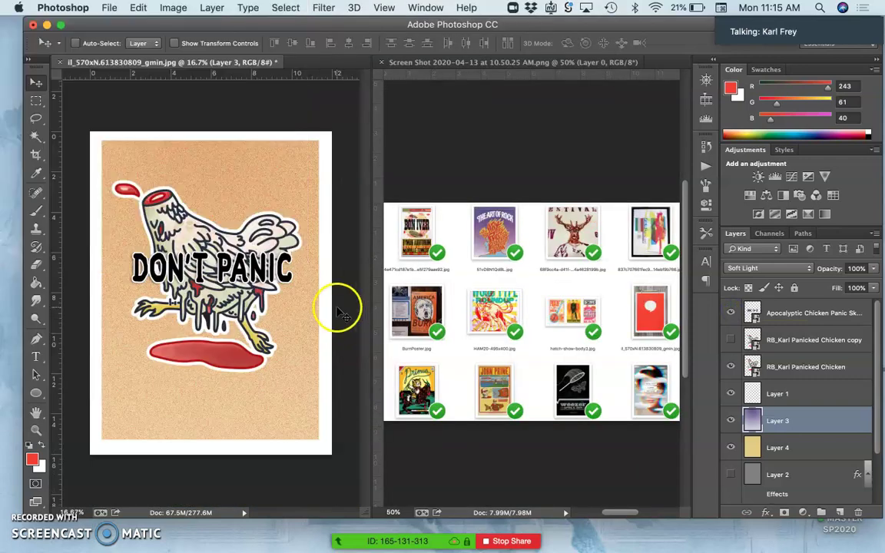
pyautogui.moveTo(339, 310); pyautogui.dragTo(295, 286)
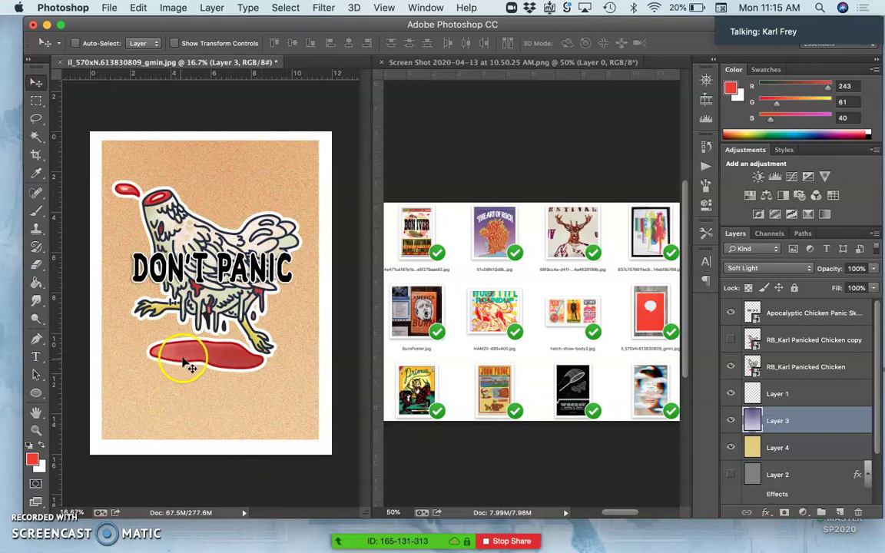
# Select the white border on Layer 1 and toggle its visibility to compare the poster with and without it.
pyautogui.click(785, 396)
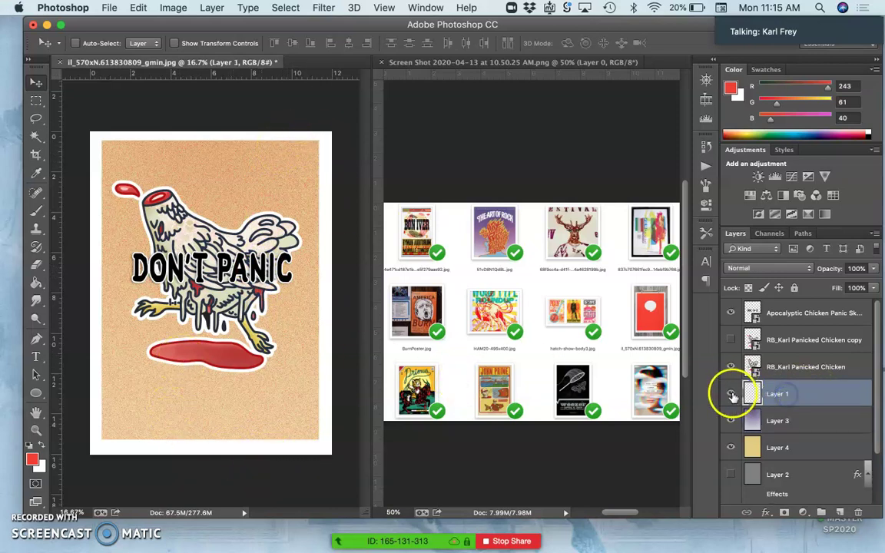
pyautogui.click(731, 394)
pyautogui.click(730, 395)
pyautogui.click(731, 394)
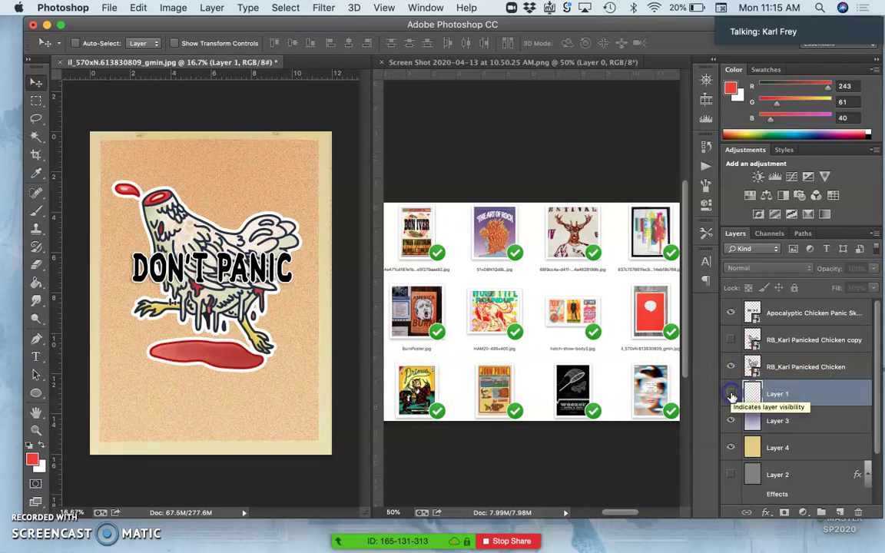
pyautogui.click(731, 394)
pyautogui.click(34, 103)
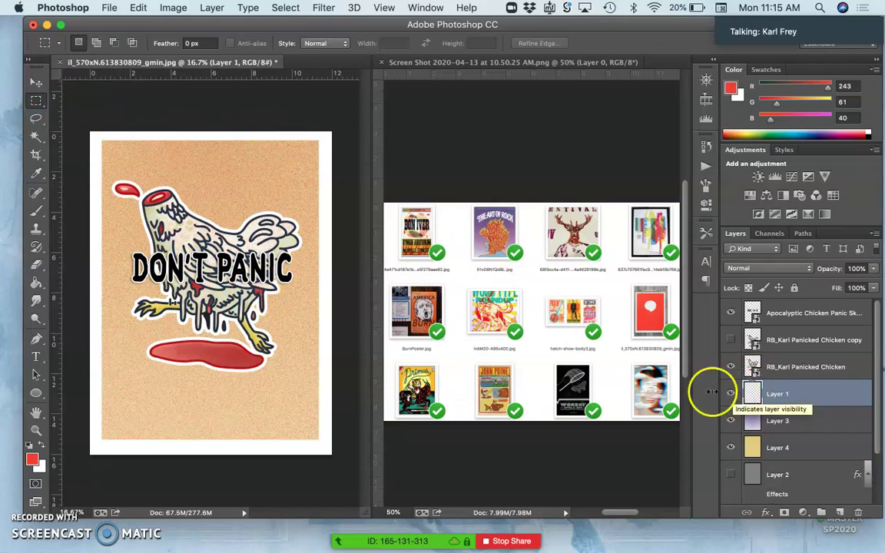
# Inspect the borders of the Art of Rock and deer festival posters in the reference screenshot at 400%.
pyautogui.click(570, 358)
pyautogui.press('super+equal')
pyautogui.press('super+equal')
pyautogui.press('super+equal')
pyautogui.press('super+equal')
pyautogui.press('super+equal')
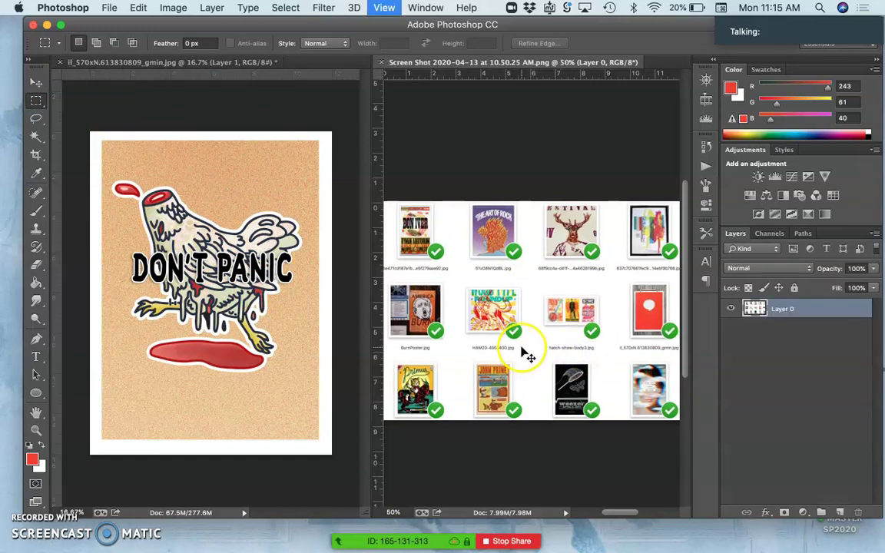
pyautogui.scroll(-10, 527, 355)
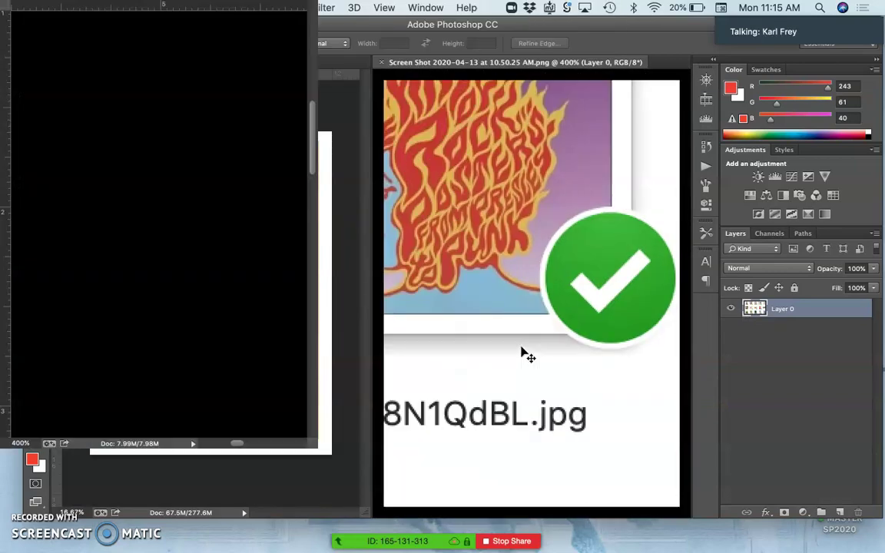
pyautogui.scroll(-10, 527, 355)
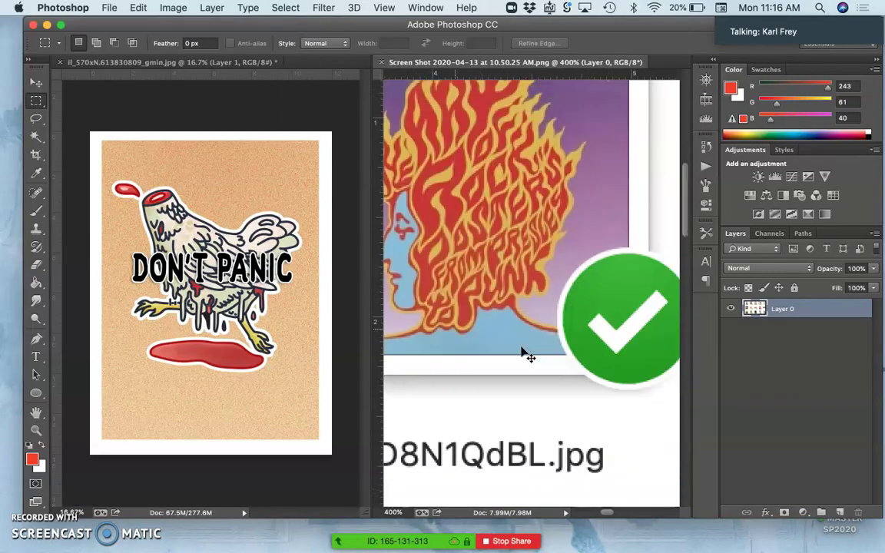
pyautogui.scroll(-2, 528, 355)
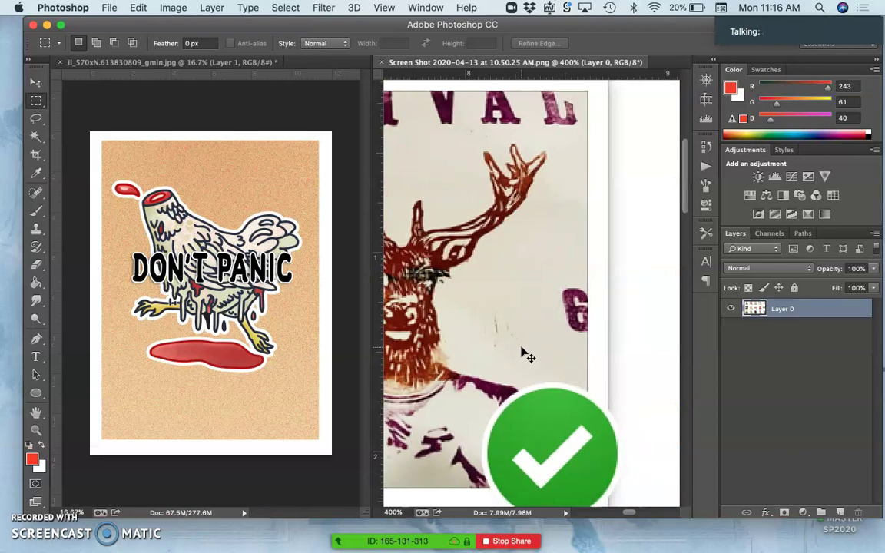
pyautogui.scroll(5, 522, 352)
pyautogui.click(574, 216)
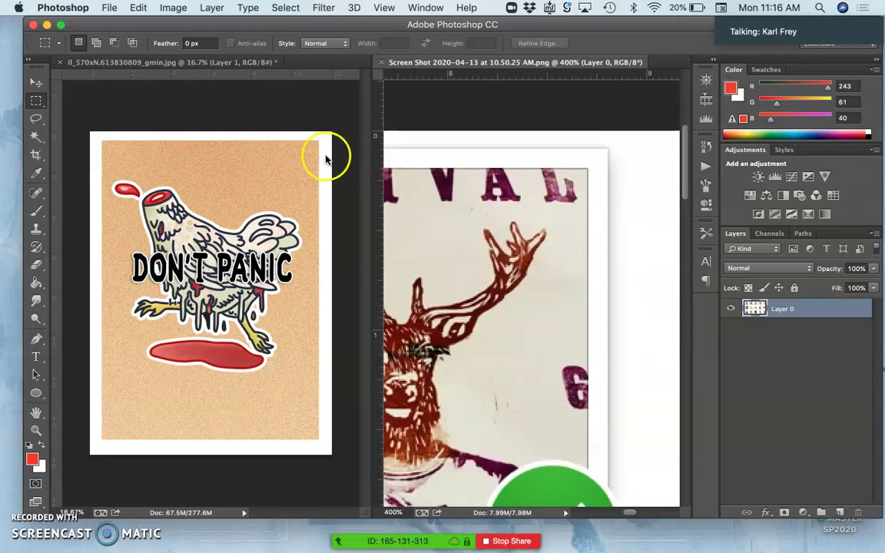
# Add a 9 px black Stroke effect, positioned outside, to the white border on Layer 1 of the chicken poster.
pyautogui.click(318, 155)
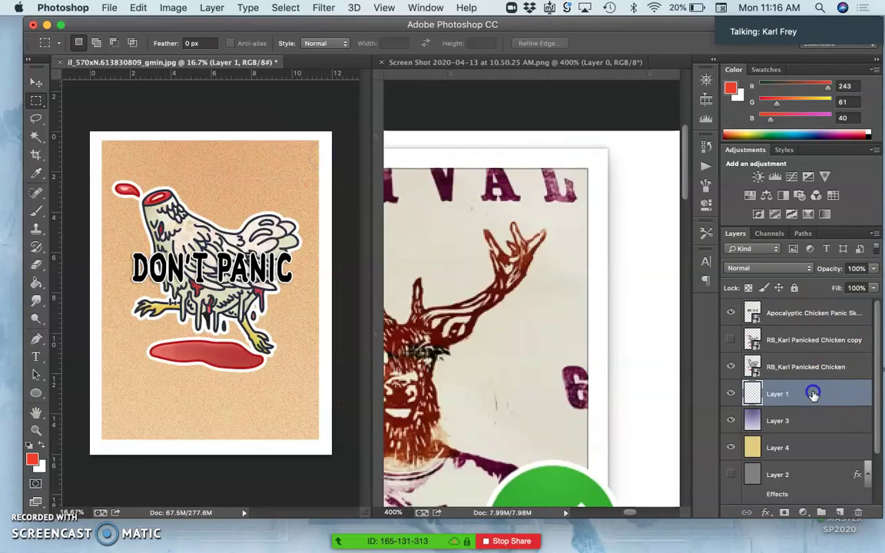
pyautogui.doubleClick(813, 394)
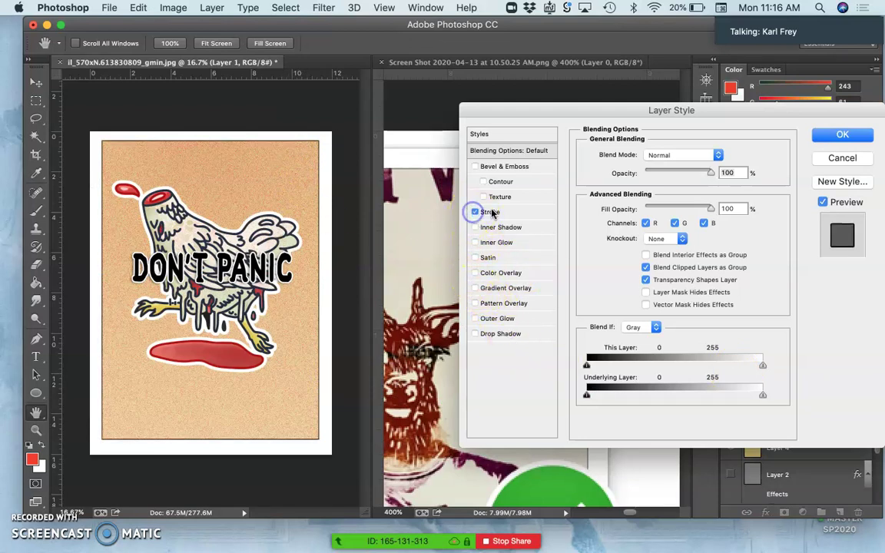
pyautogui.click(493, 213)
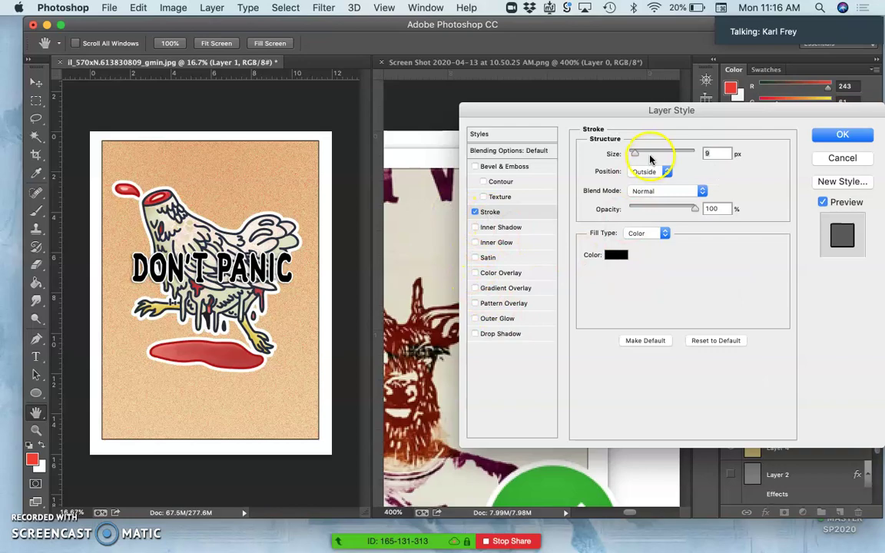
# Examine the stroke along the inner edges and corners of the poster's white border at 100% magnification.
pyautogui.press('super+plus')
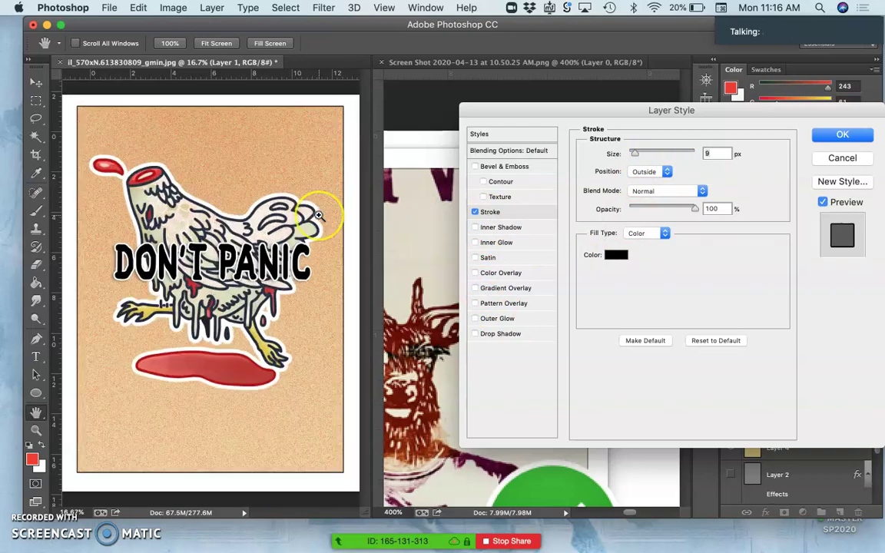
pyautogui.press('super+plus')
pyautogui.press('super+plus')
pyautogui.press('super+plus')
pyautogui.press('super+plus')
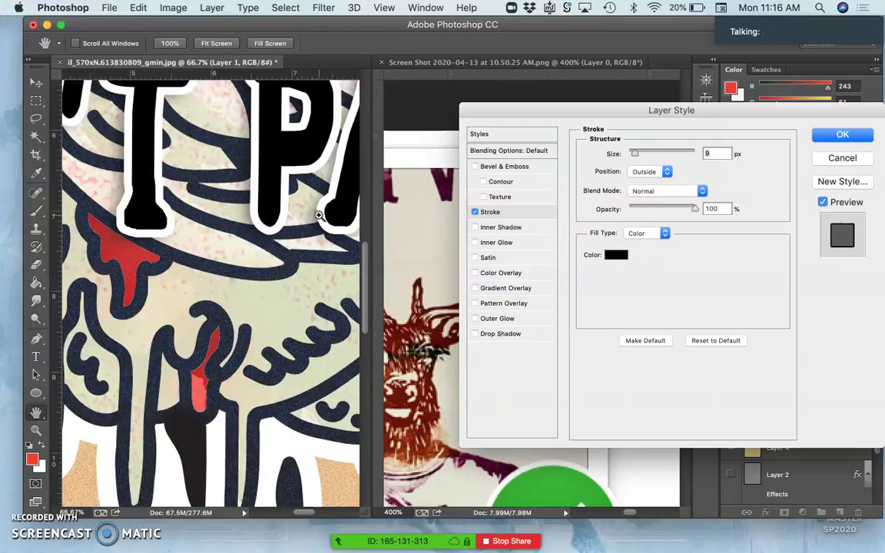
pyautogui.hscroll(10, 318, 215)
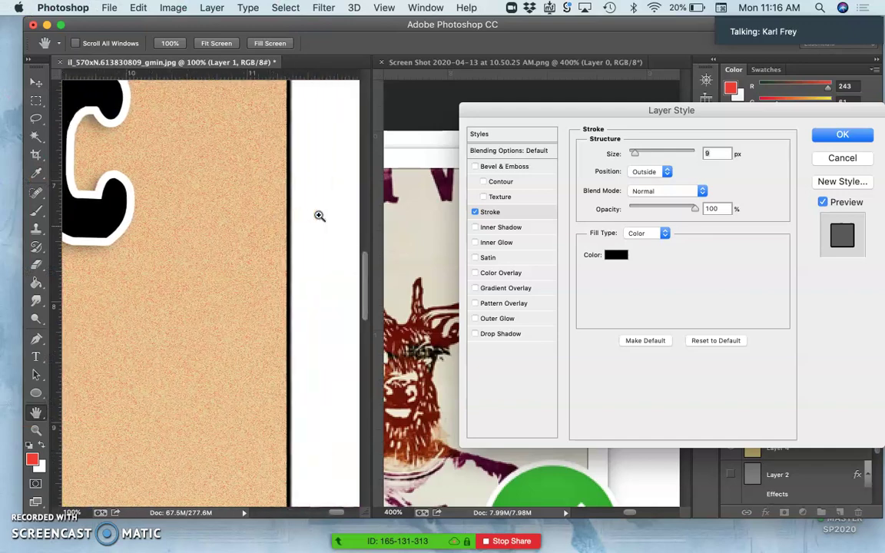
pyautogui.scroll(15, 318, 214)
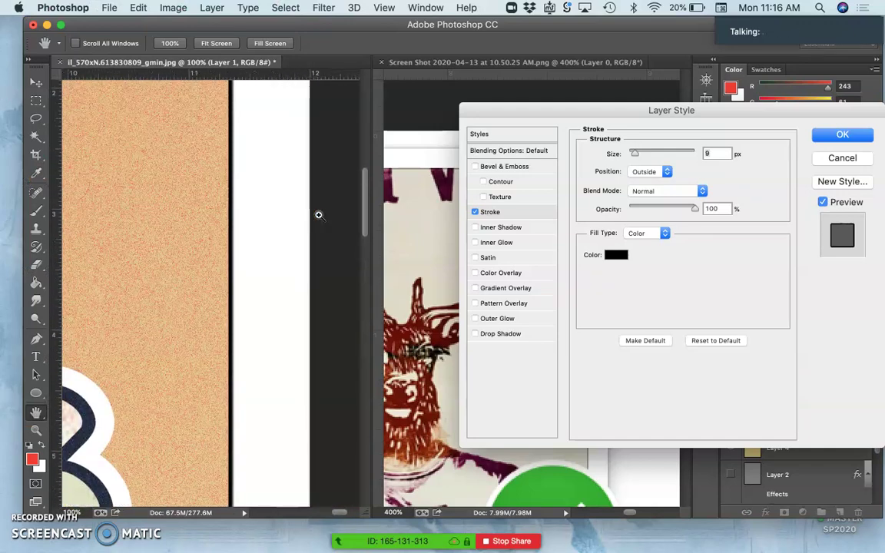
pyautogui.scroll(5, 318, 214)
pyautogui.hscroll(-20, 318, 214)
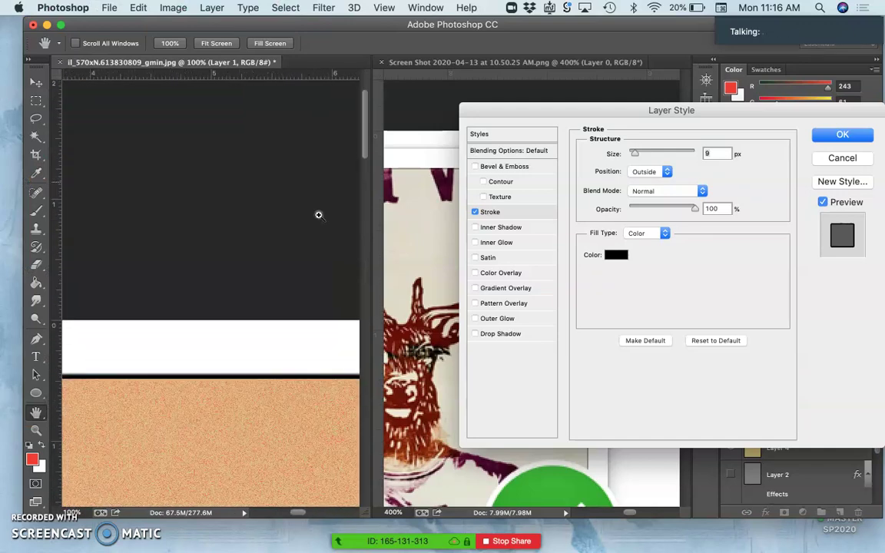
pyautogui.hscroll(-5, 318, 215)
pyautogui.hscroll(3, 318, 215)
pyautogui.scroll(-15, 319, 215)
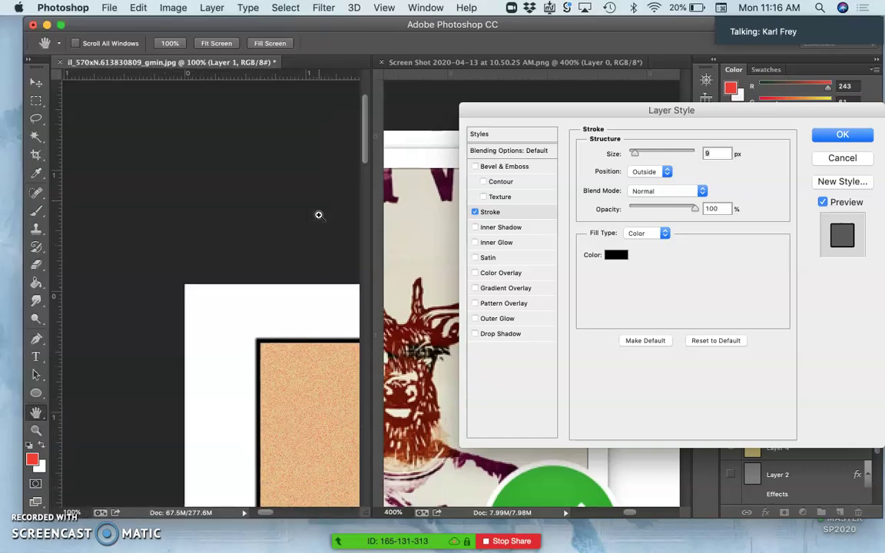
pyautogui.scroll(-15, 319, 216)
pyautogui.hscroll(-5, 318, 216)
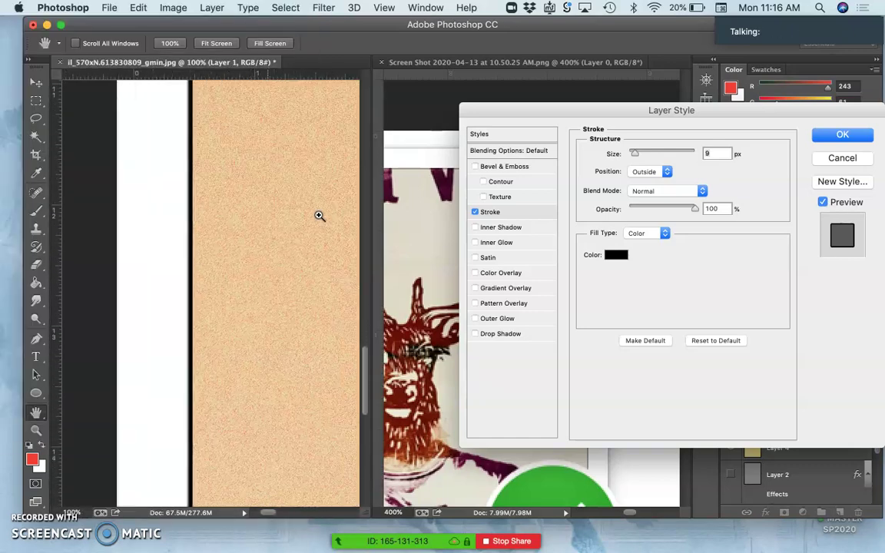
pyautogui.scroll(-3, 319, 216)
pyautogui.hscroll(3, 319, 216)
pyautogui.scroll(5, 319, 216)
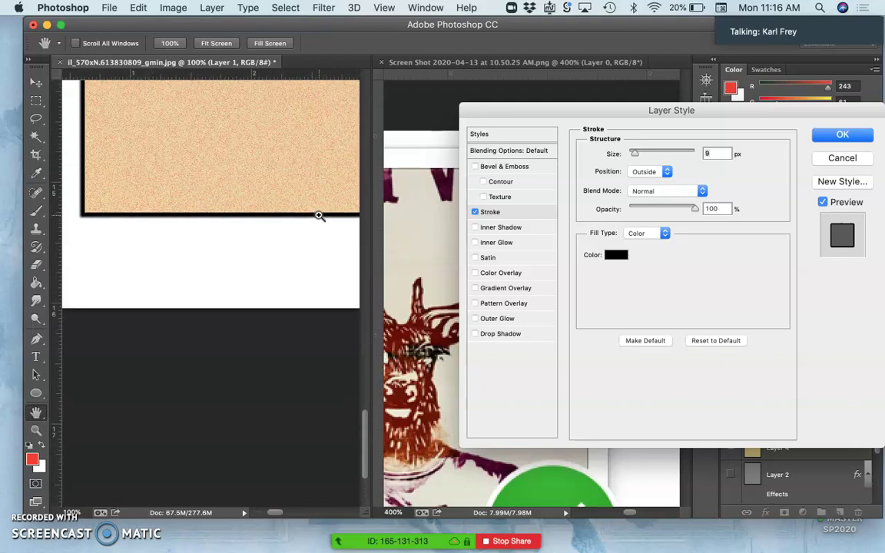
# Set Layer 1's stroke colour to the reddish brown #802b0a sampled from the deer in the reference poster, and apply the layer style.
pyautogui.click(615, 255)
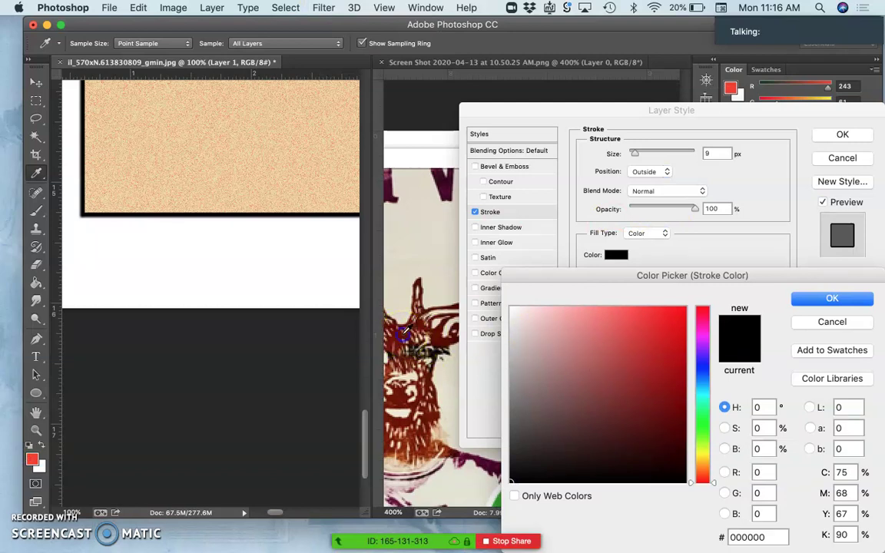
pyautogui.click(401, 333)
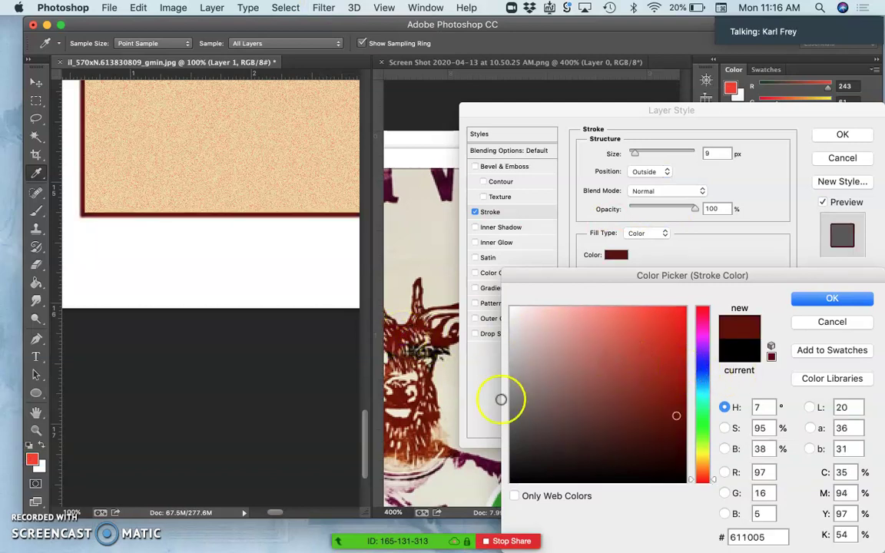
pyautogui.click(420, 350)
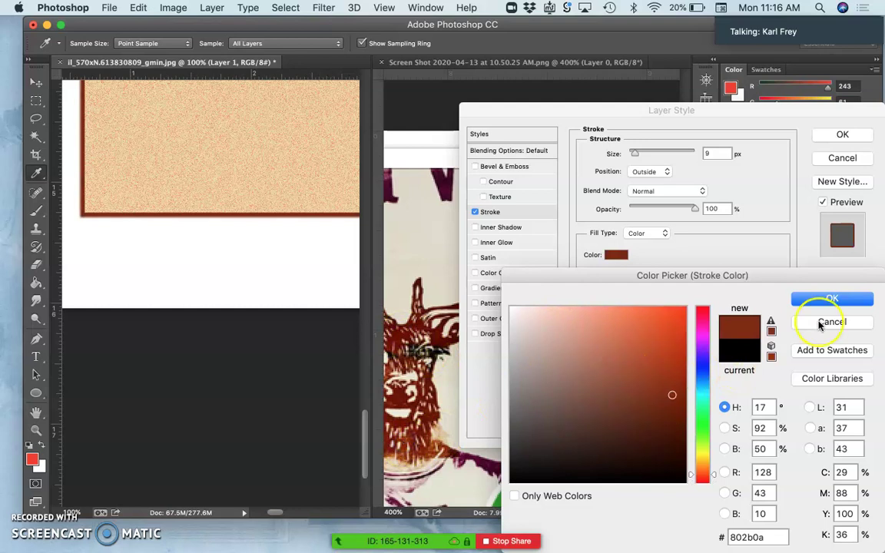
pyautogui.click(818, 301)
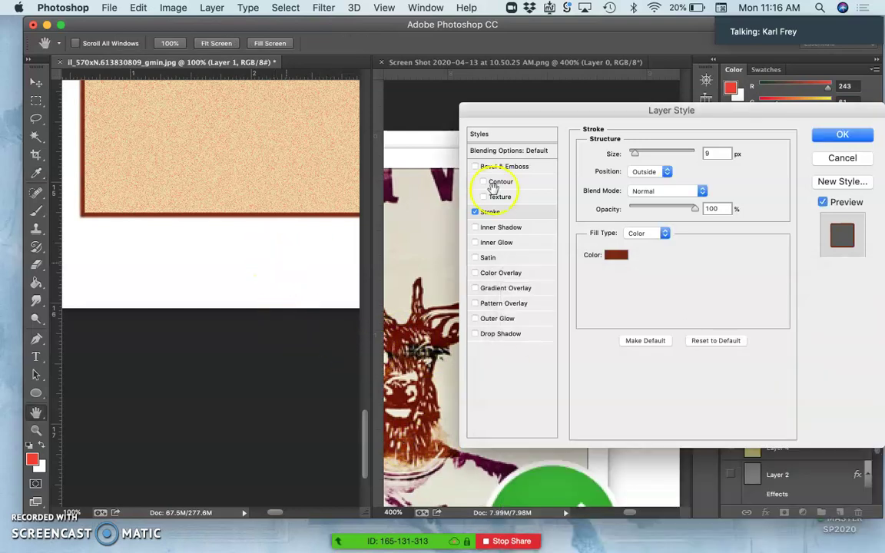
pyautogui.click(826, 138)
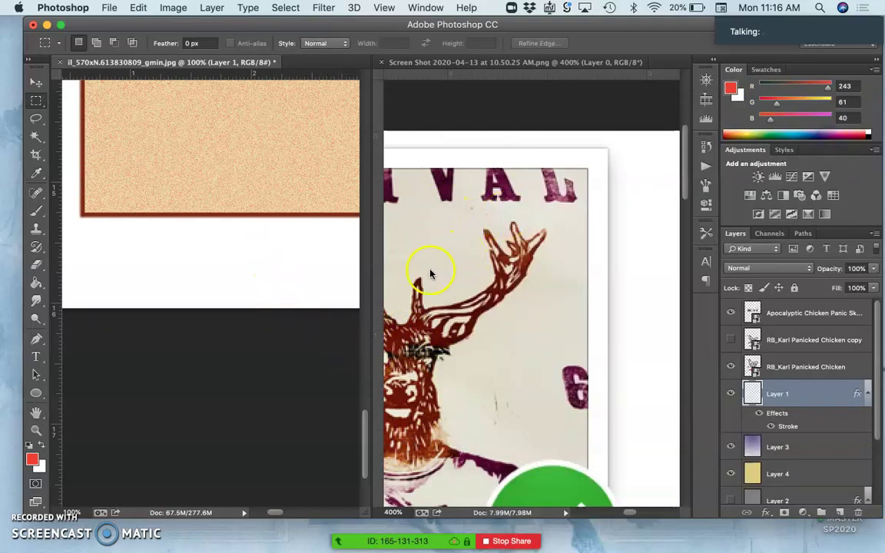
pyautogui.scroll(10, 204, 257)
pyautogui.press('super+minus')
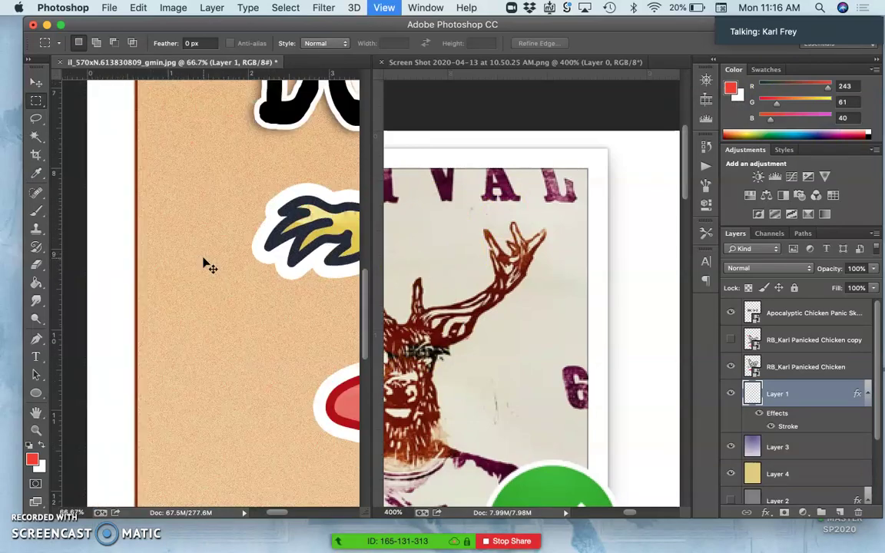
pyautogui.press('super+minus')
pyautogui.press('super+minus')
pyautogui.press('super+minus')
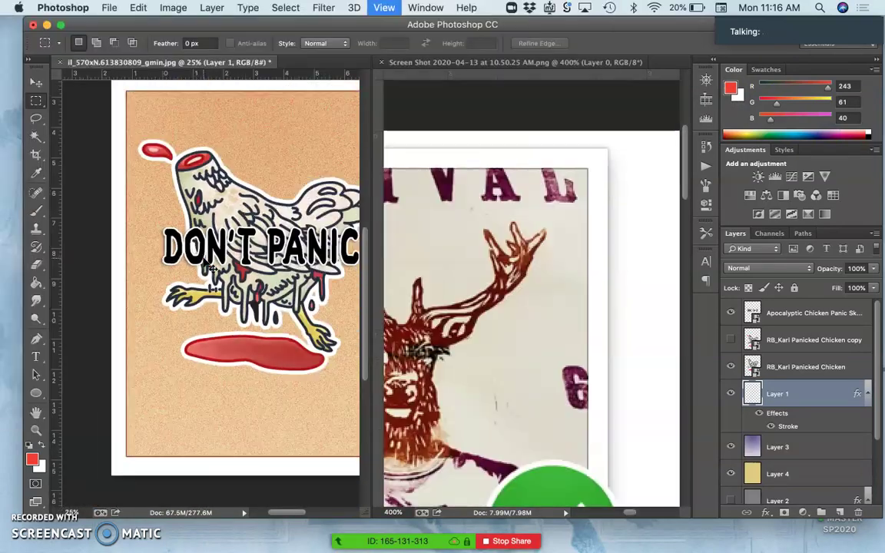
# Compare the full chicken poster with the borders of the framed CHRONICLE, Hatch Show Print and Burn posters in the reference screenshot.
pyautogui.press('super+minus')
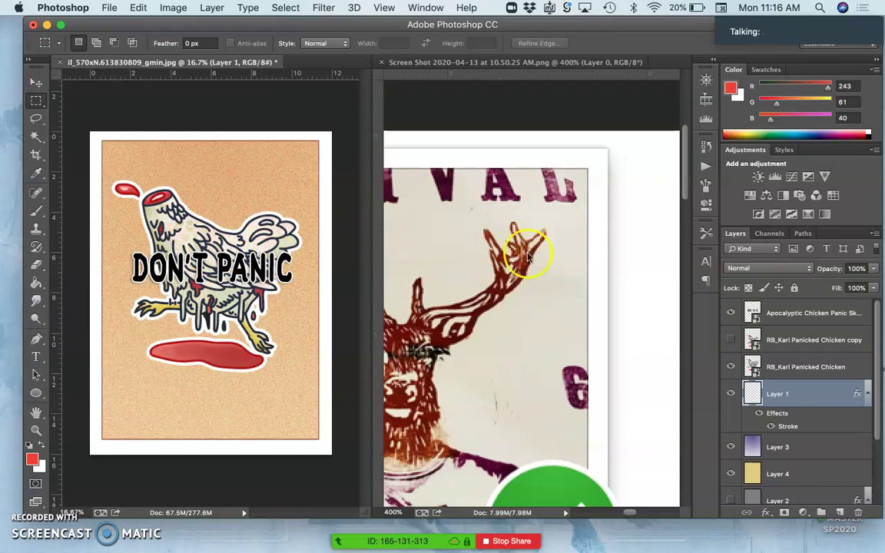
pyautogui.click(801, 397)
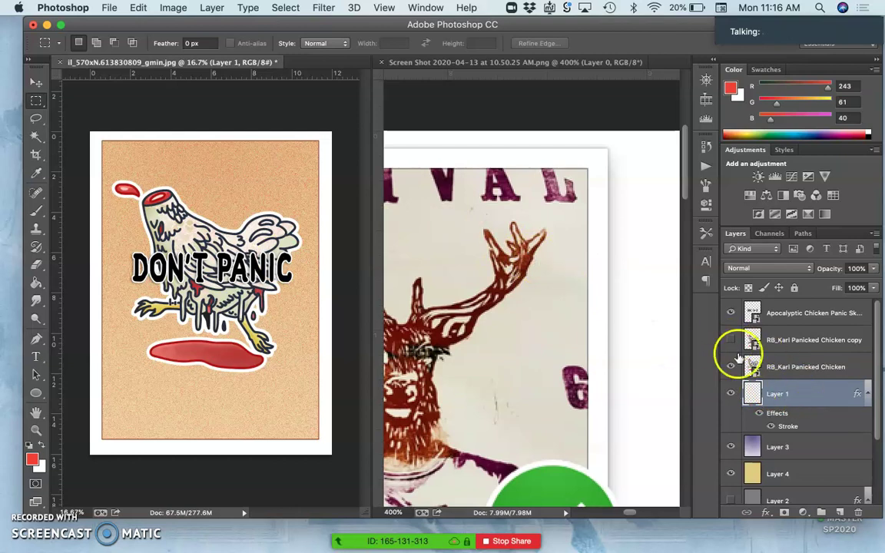
pyautogui.click(637, 355)
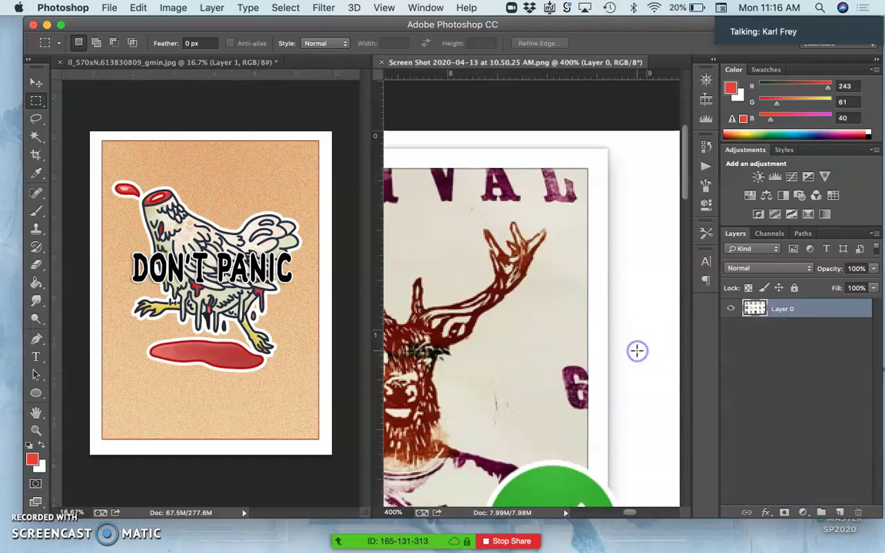
pyautogui.hscroll(10, 638, 352)
pyautogui.hscroll(10, 637, 351)
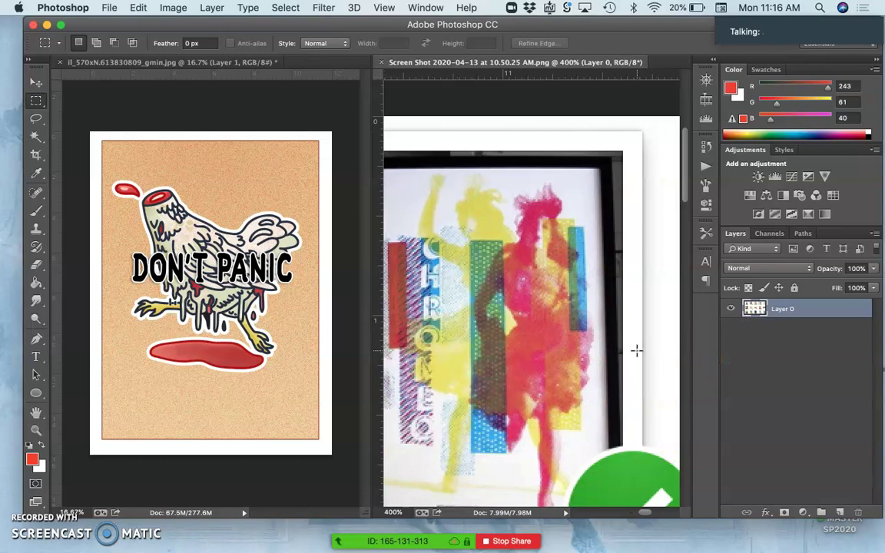
pyautogui.scroll(-10, 637, 351)
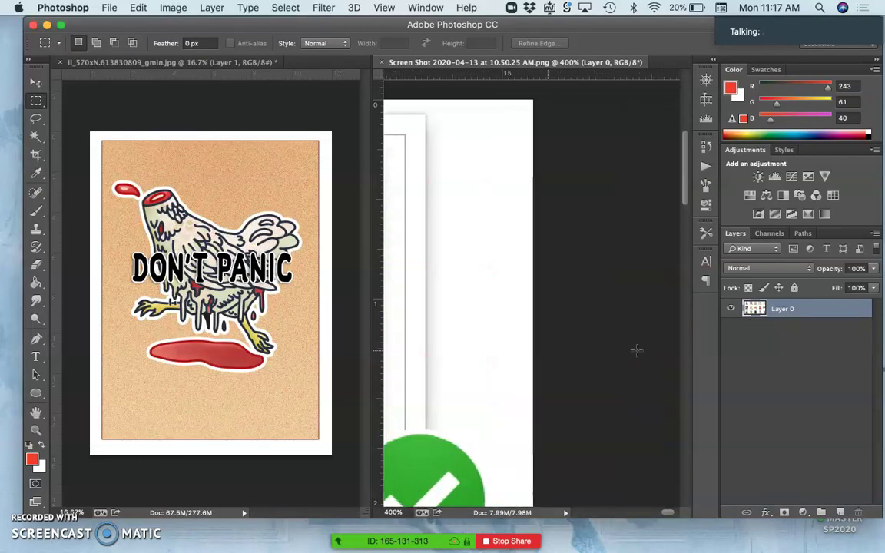
pyautogui.hscroll(10, 637, 352)
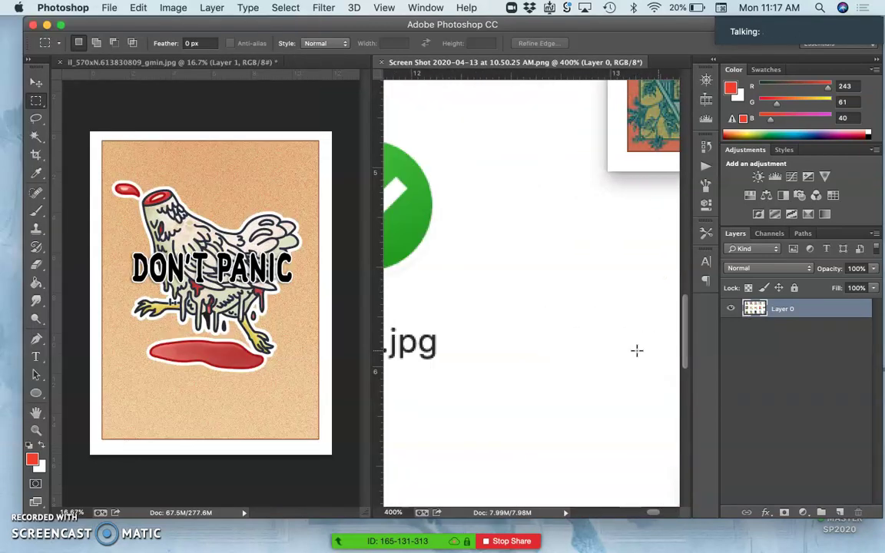
pyautogui.hscroll(-10, 637, 351)
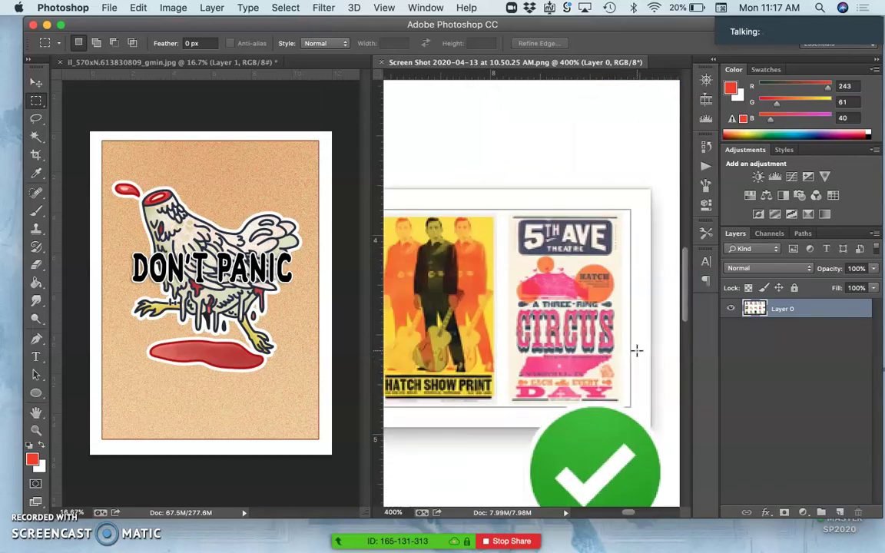
pyautogui.hscroll(10, 637, 351)
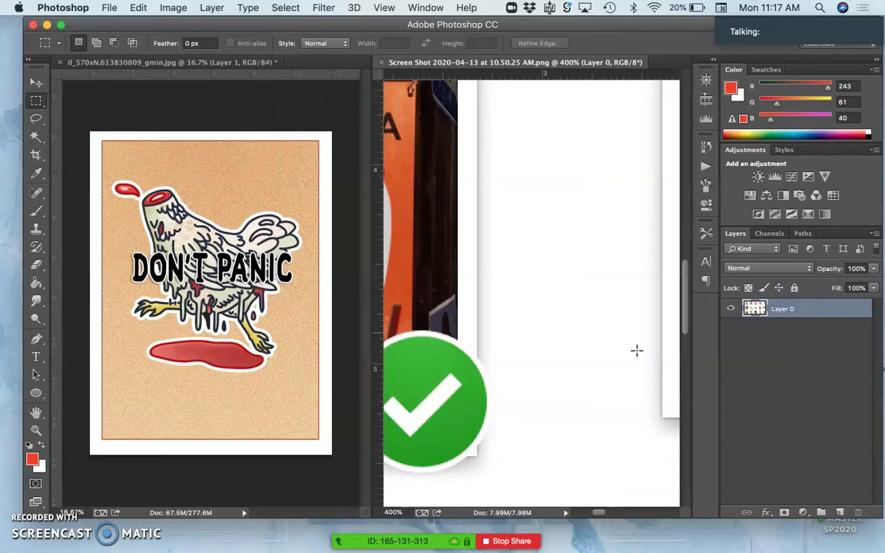
pyautogui.hscroll(10, 637, 351)
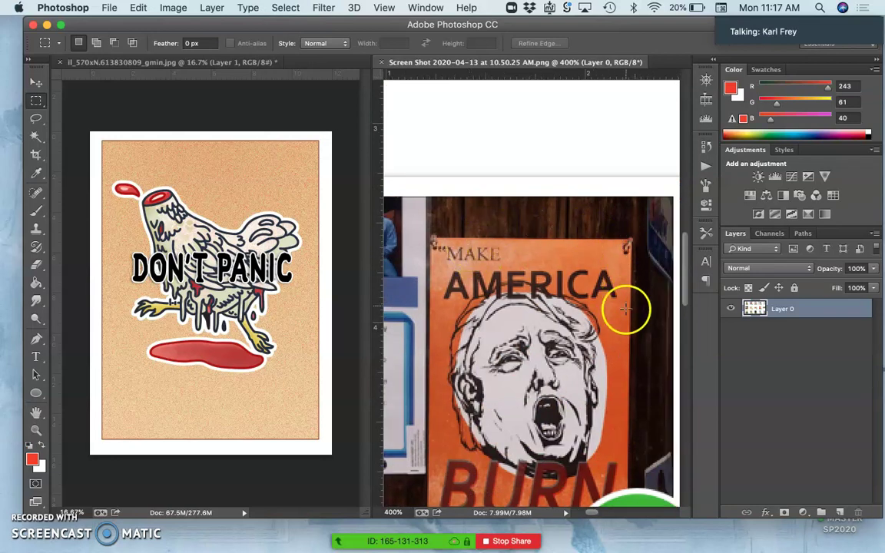
pyautogui.scroll(-2, 621, 351)
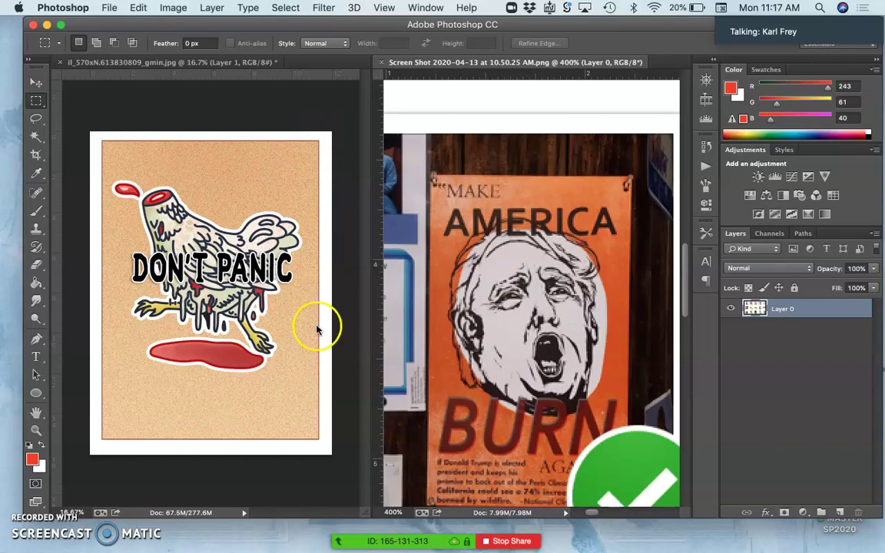
# Examine the white margins and thin outlines around the Primus and John Prine posters in the reference screenshot.
pyautogui.scroll(-19, 445, 378)
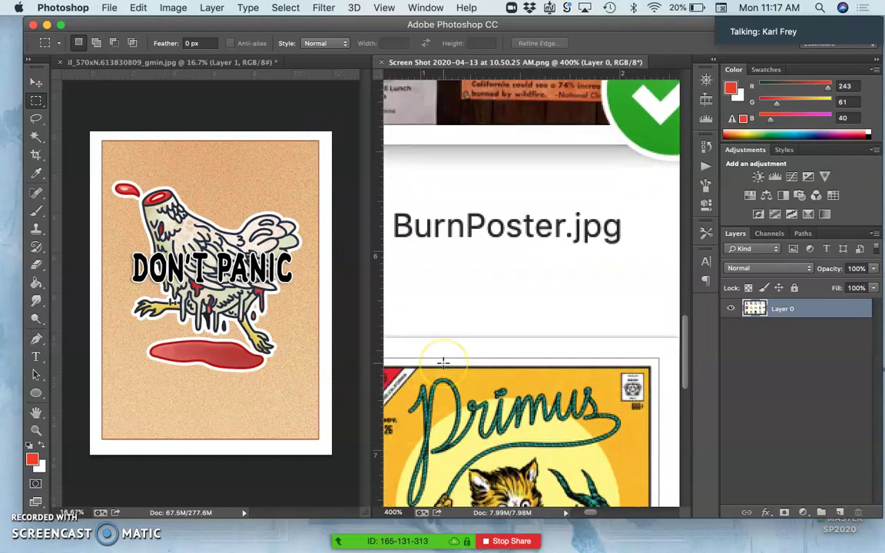
pyautogui.scroll(-3, 442, 362)
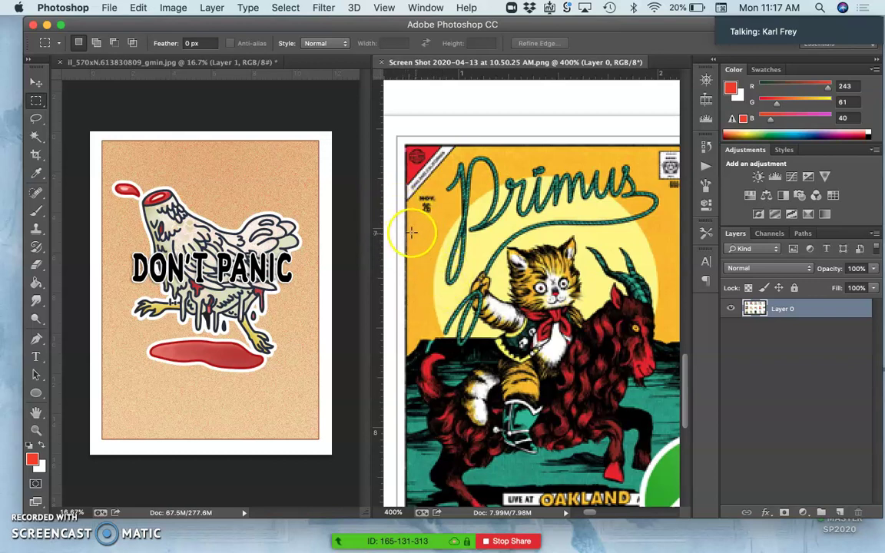
pyautogui.scroll(-5, 446, 265)
pyautogui.hscroll(8, 453, 277)
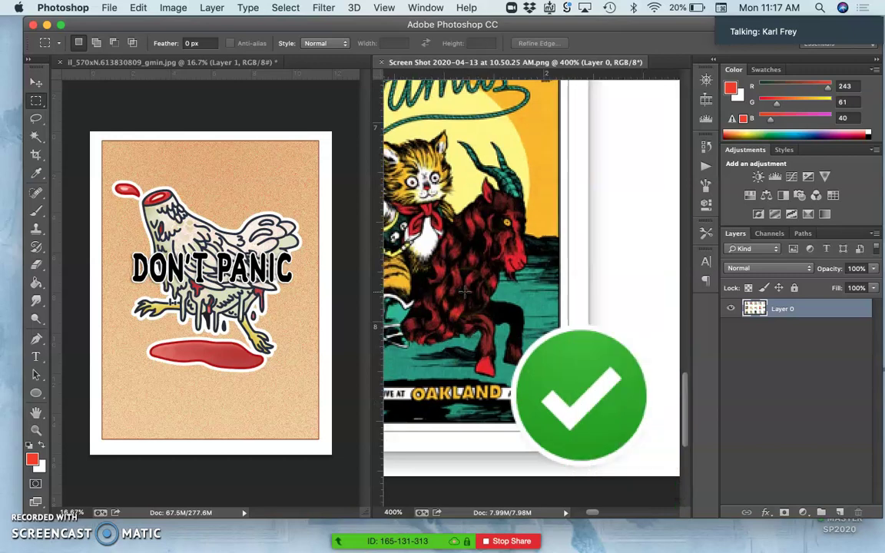
pyautogui.scroll(3, 464, 292)
pyautogui.hscroll(10, 464, 291)
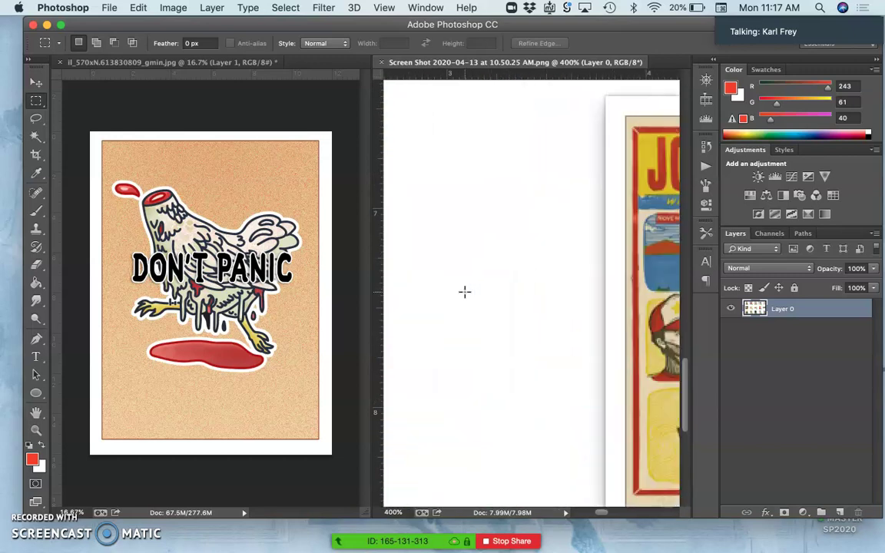
pyautogui.hscroll(2, 464, 291)
pyautogui.hscroll(-5, 464, 292)
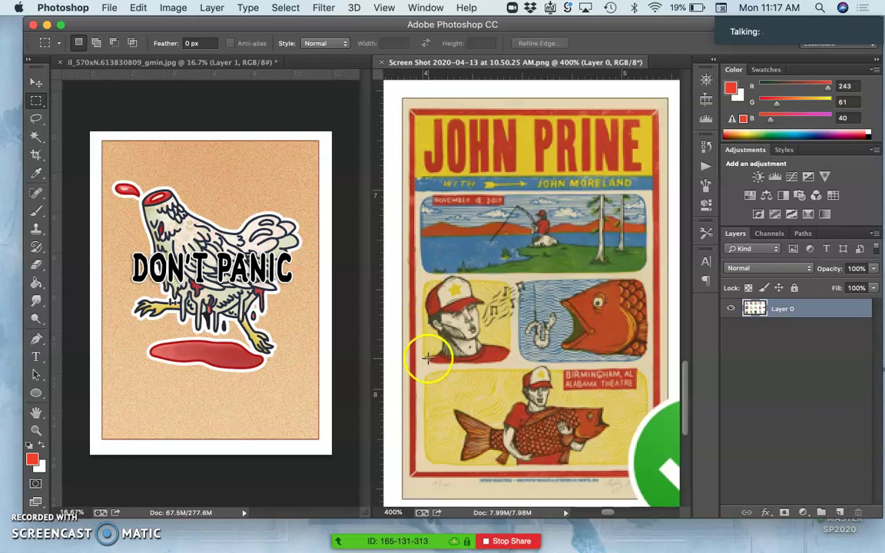
pyautogui.hscroll(-3, 432, 344)
pyautogui.hscroll(-4, 432, 344)
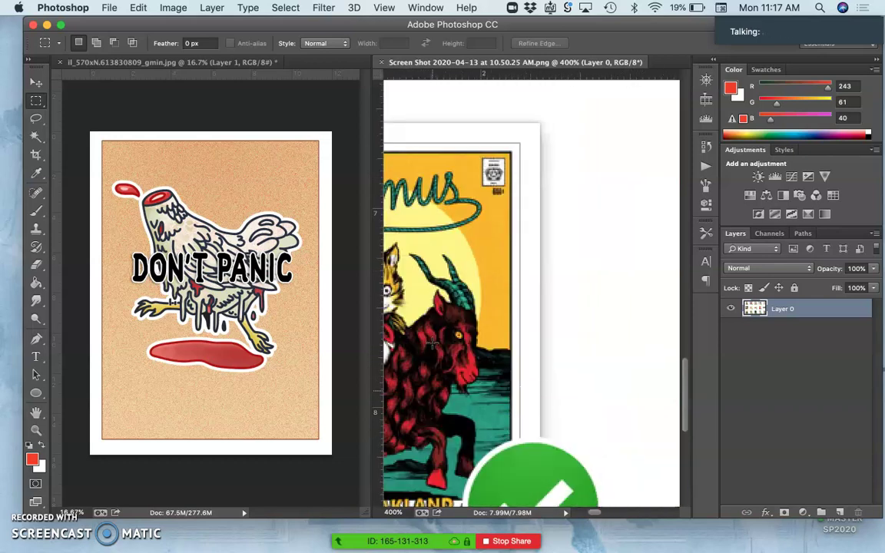
pyautogui.scroll(1, 476, 292)
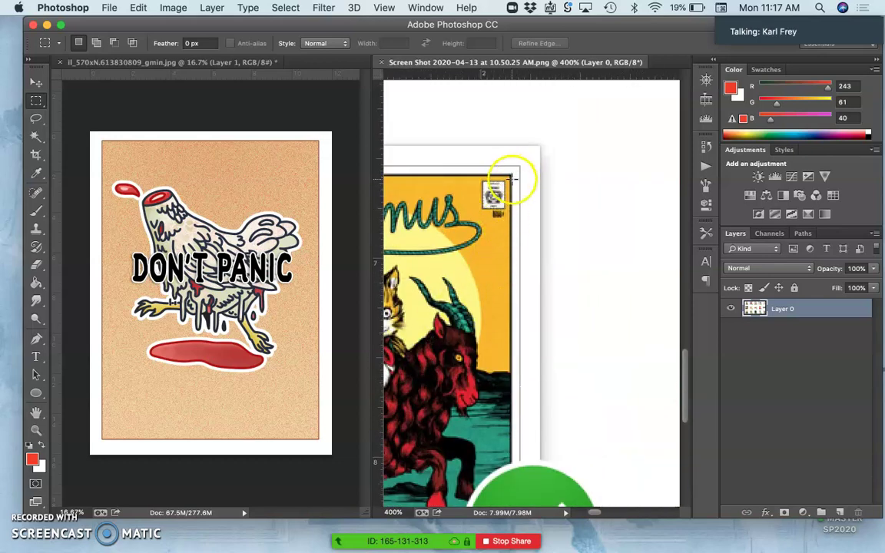
# Survey the edges of the Primus poster, the Uncanny Valley cover, the teal-and-orange ornamental print and the Hatch Show Print trio.
pyautogui.hscroll(-6, 541, 232)
pyautogui.hscroll(6, 541, 233)
pyautogui.hscroll(3, 541, 233)
pyautogui.hscroll(-4, 540, 233)
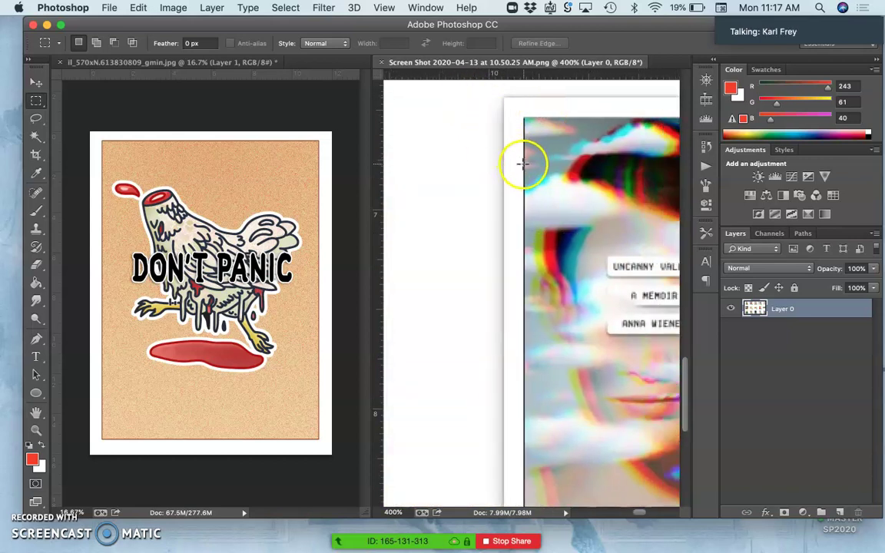
pyautogui.hscroll(4, 522, 164)
pyautogui.hscroll(5, 522, 163)
pyautogui.hscroll(5, 522, 163)
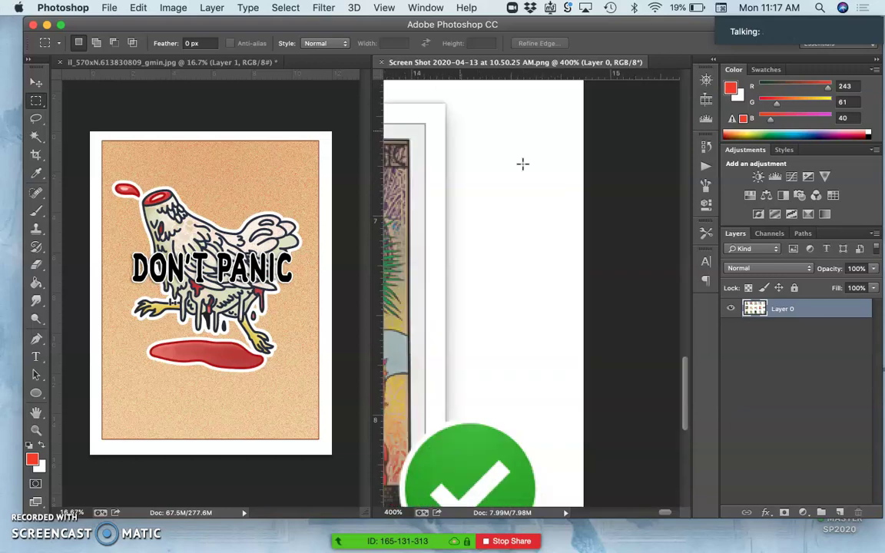
pyautogui.scroll(5, 522, 164)
pyautogui.hscroll(-10, 522, 164)
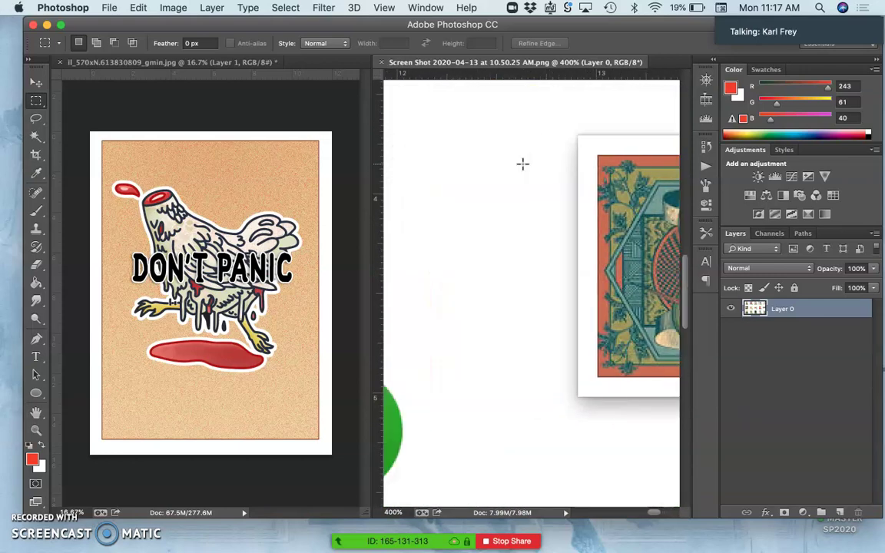
pyautogui.hscroll(-5, 522, 164)
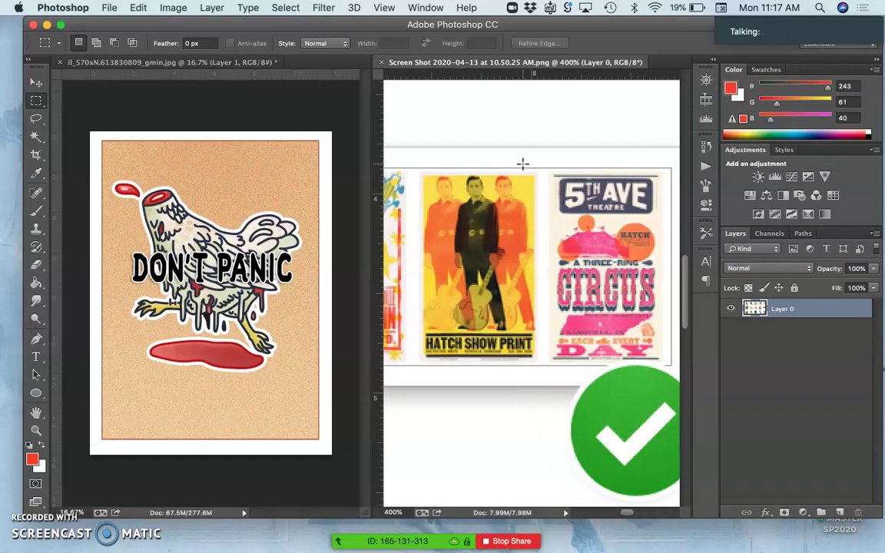
pyautogui.scroll(-5, 523, 163)
pyautogui.hscroll(-5, 523, 163)
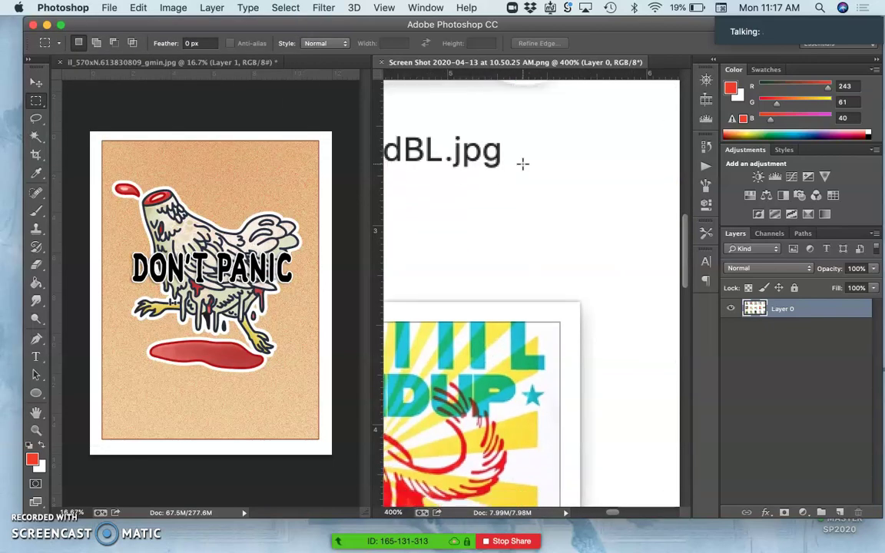
pyautogui.scroll(5, 523, 164)
pyautogui.hscroll(-2, 523, 162)
# Inspect the Bon Iver poster's border at 400%, and compare it with the deer and framed colour-overlay posters at lower magnification.
pyautogui.press('super+minus')
pyautogui.press('super+minus')
pyautogui.press('super+minus')
pyautogui.press('super+minus')
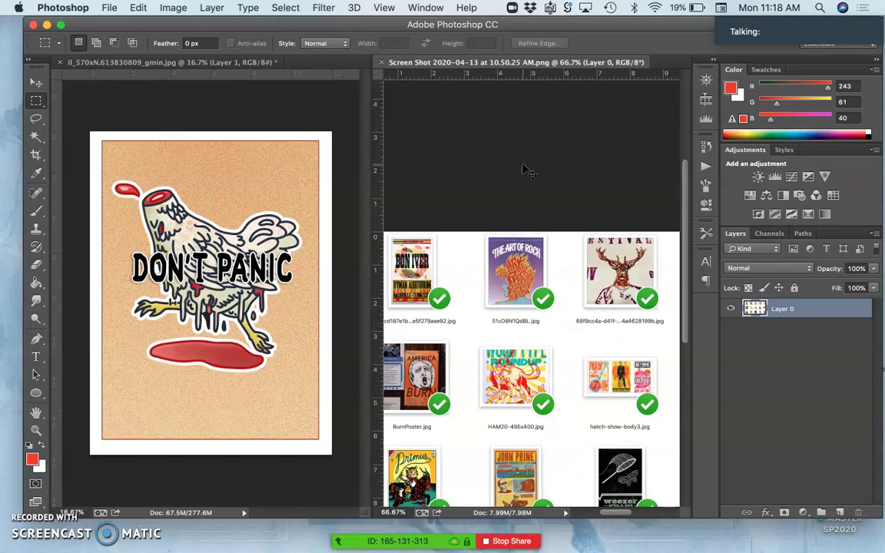
pyautogui.hscroll(-3, 527, 170)
pyautogui.scroll(-2, 527, 170)
pyautogui.moveTo(523, 169); pyautogui.dragTo(524, 207)
pyautogui.scroll(3, 529, 210)
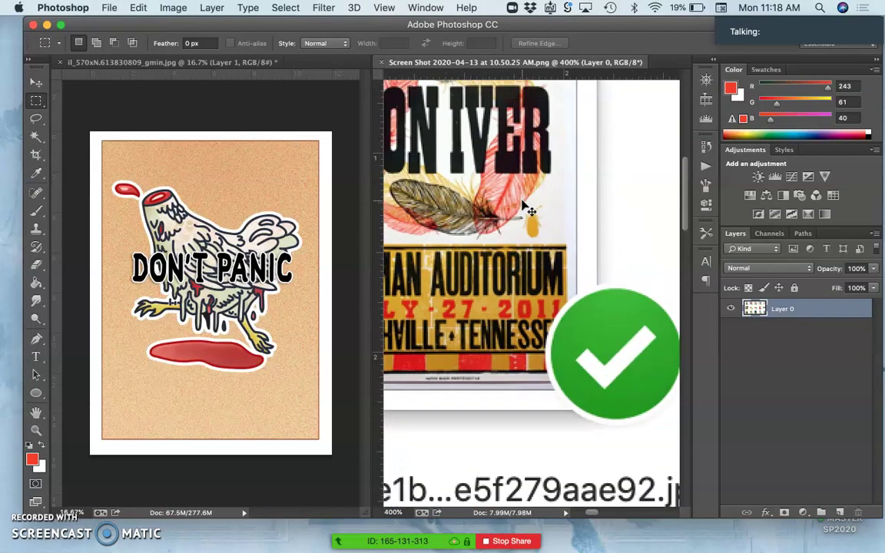
pyautogui.scroll(5, 529, 210)
pyautogui.hscroll(-2, 528, 210)
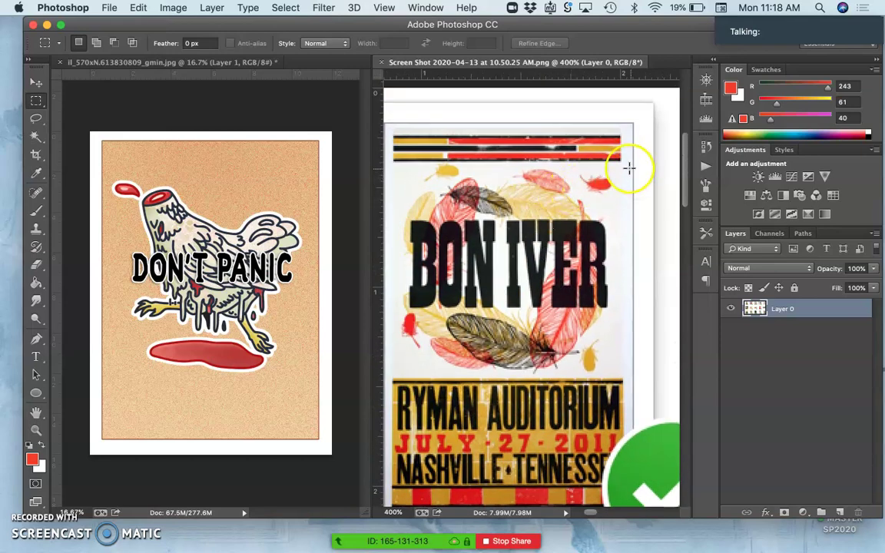
pyautogui.keyDown('alt'); pyautogui.click(610, 232); pyautogui.keyUp('alt')
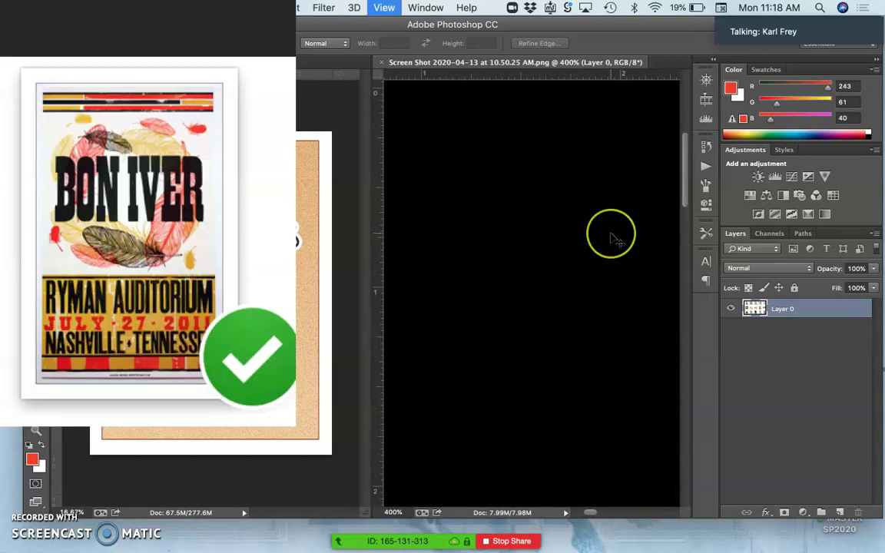
pyautogui.scroll(-8, 617, 240)
pyautogui.hscroll(10, 617, 243)
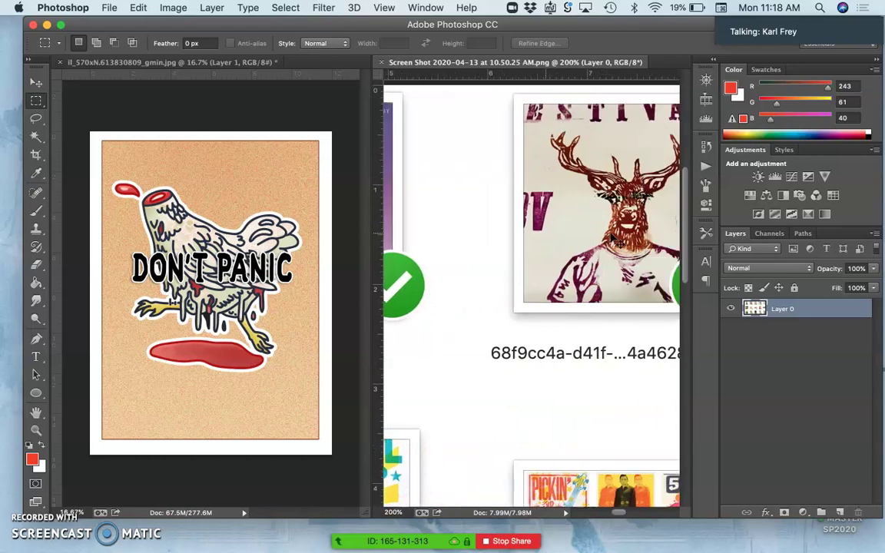
pyautogui.scroll(2, 617, 243)
pyautogui.click(515, 216)
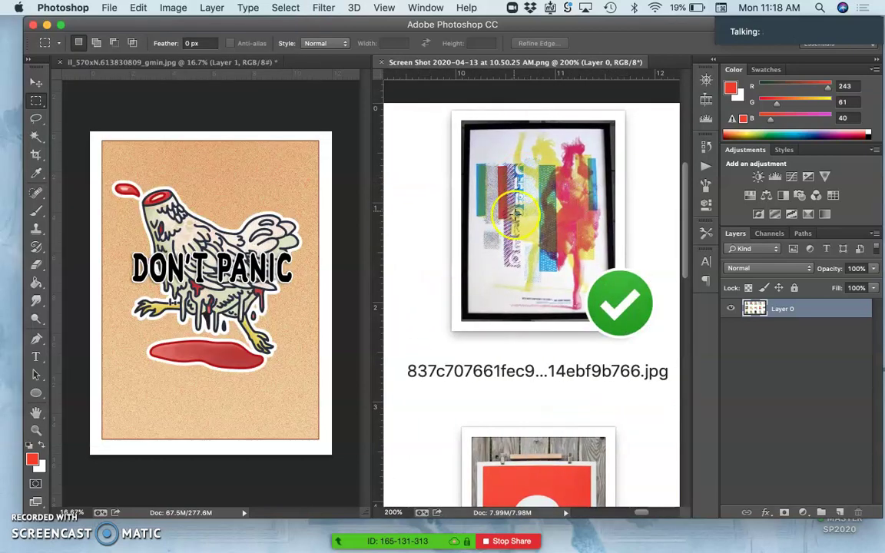
pyautogui.press('super+minus')
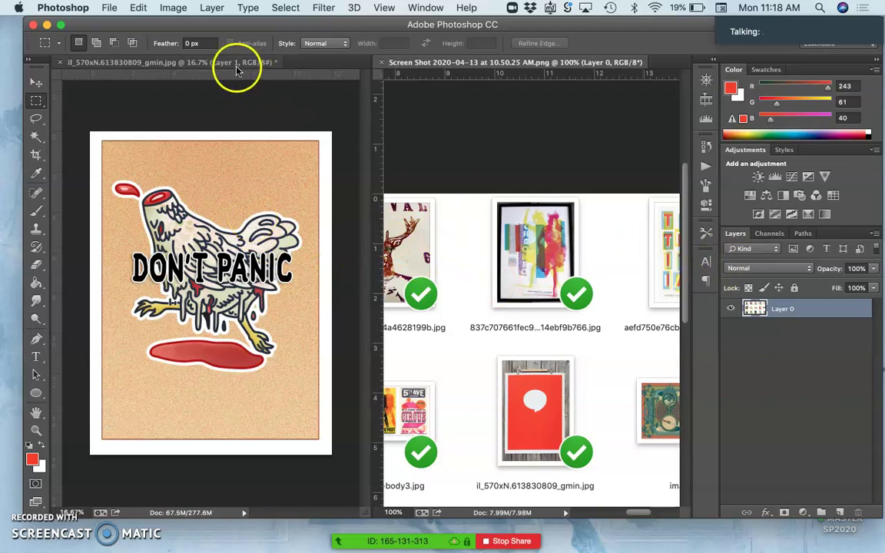
# Duplicate the poster's white border layer, Layer 1, and apply a 28.9-pixel Gaussian Blur to the copy.
pyautogui.click(204, 66)
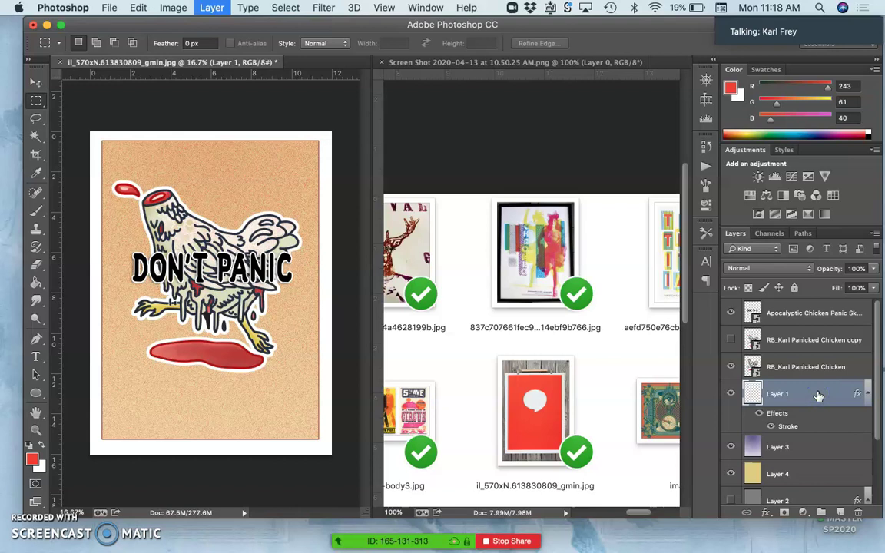
pyautogui.press('super+j')
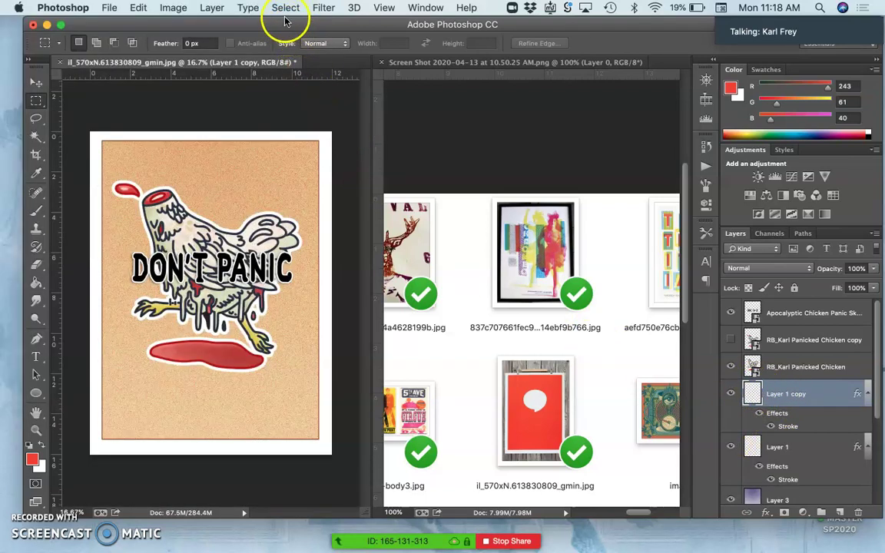
pyautogui.click(324, 7)
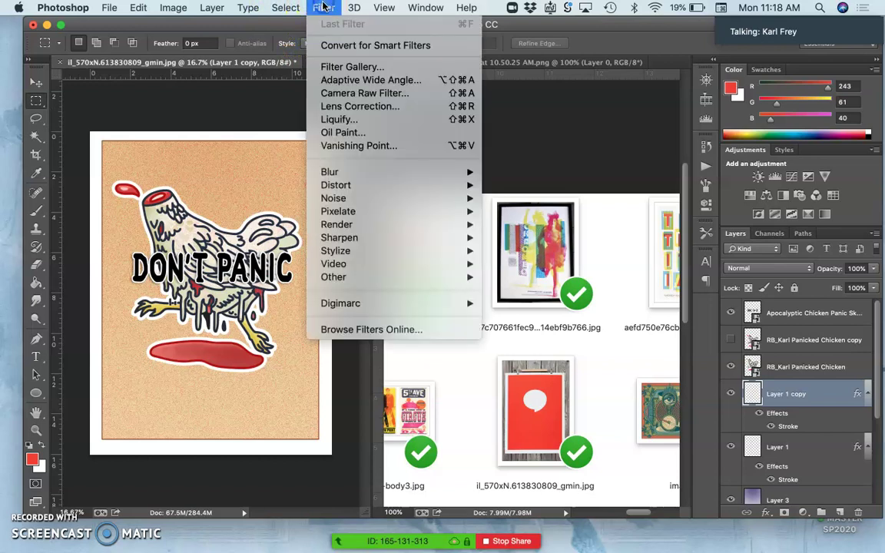
pyautogui.moveTo(336, 172)
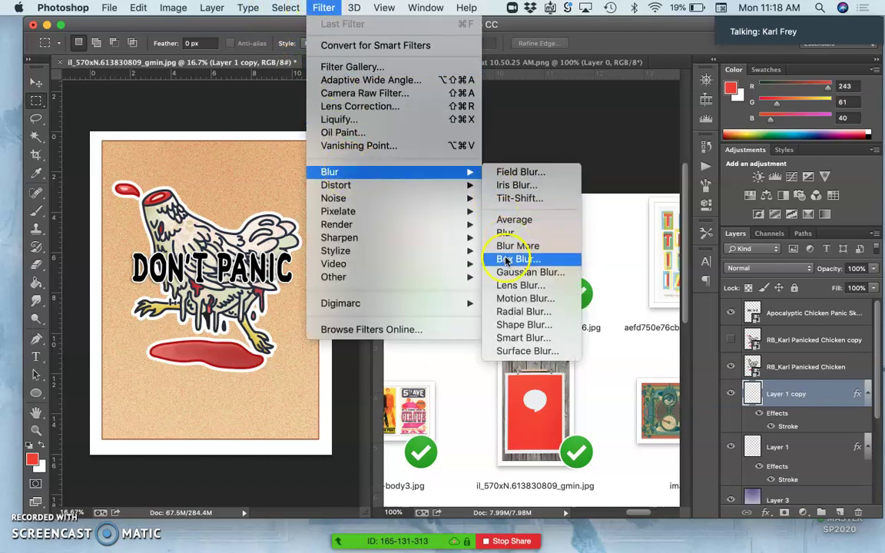
pyautogui.click(504, 271)
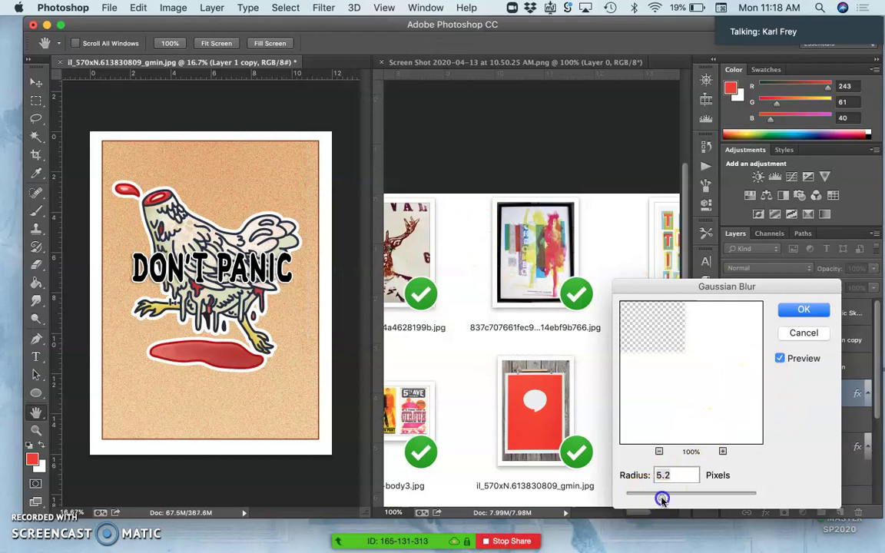
pyautogui.moveTo(662, 500); pyautogui.dragTo(688, 499)
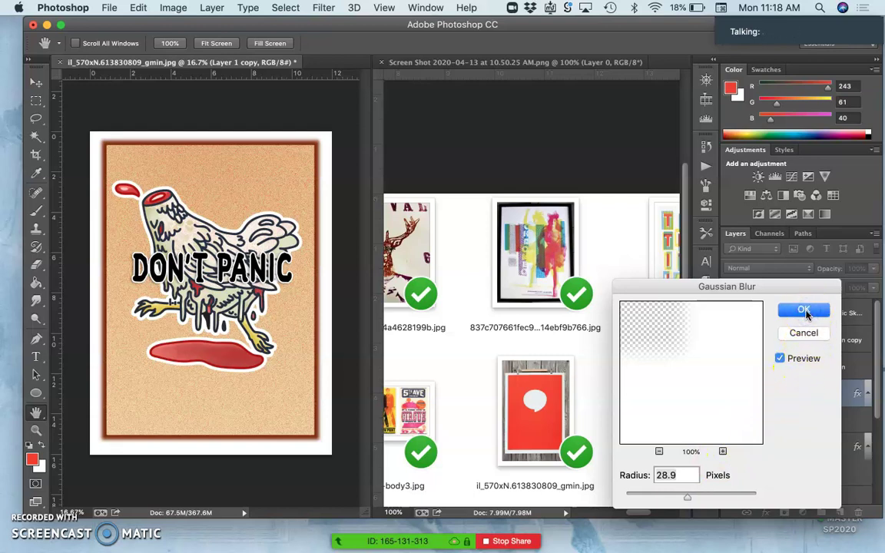
pyautogui.click(804, 311)
# Duplicate the blurred border layer eight times to stack its soft edge.
pyautogui.click(794, 397)
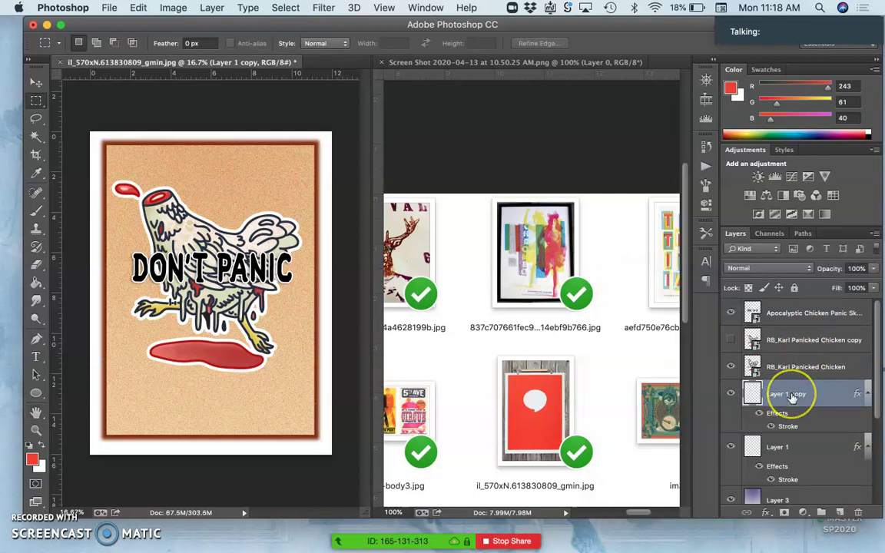
pyautogui.hotkey('ctrl', 'j')
pyautogui.hotkey('ctrl', 'j')
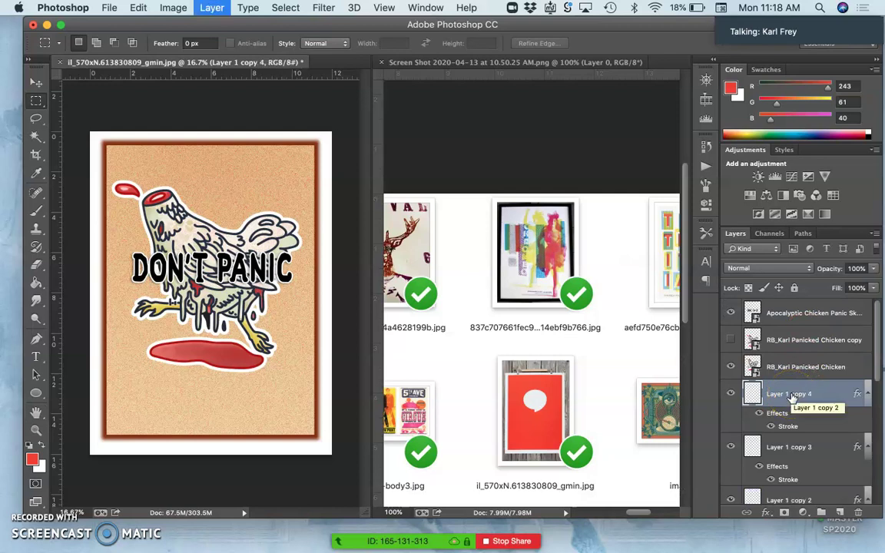
pyautogui.hotkey('ctrl', 'j')
pyautogui.hotkey('ctrl', 'j')
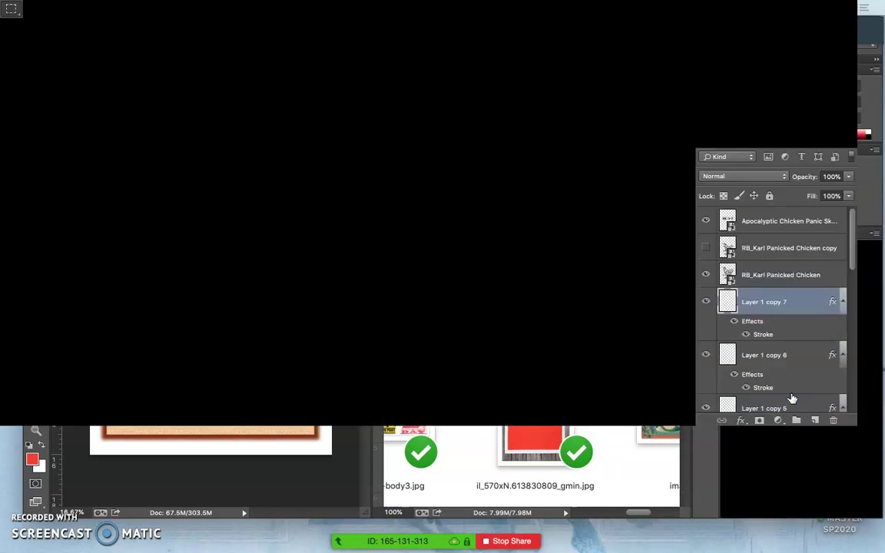
pyautogui.hotkey('ctrl', 'j')
pyautogui.hotkey('ctrl', 'j')
# Merge all the blurred border copies into a single layer, excluding the original Layer 1.
pyautogui.scroll(-5, 795, 388)
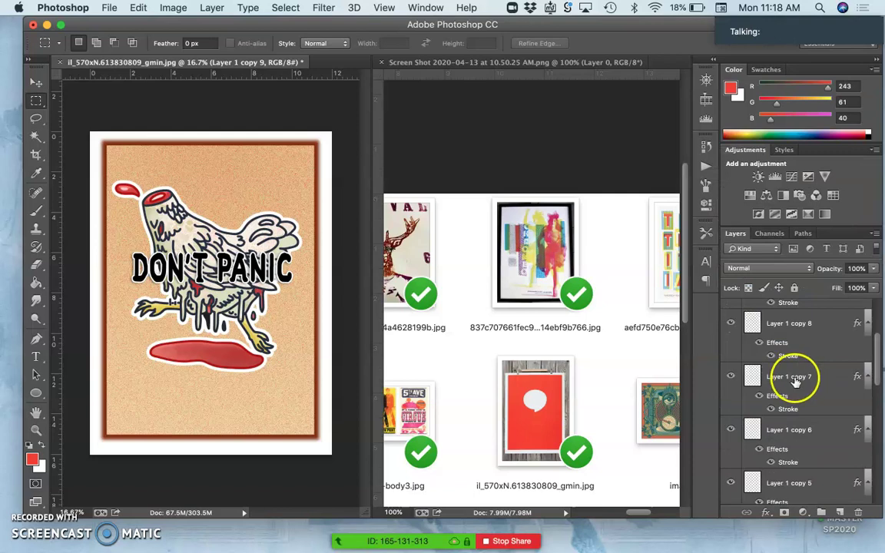
pyautogui.scroll(-4, 797, 382)
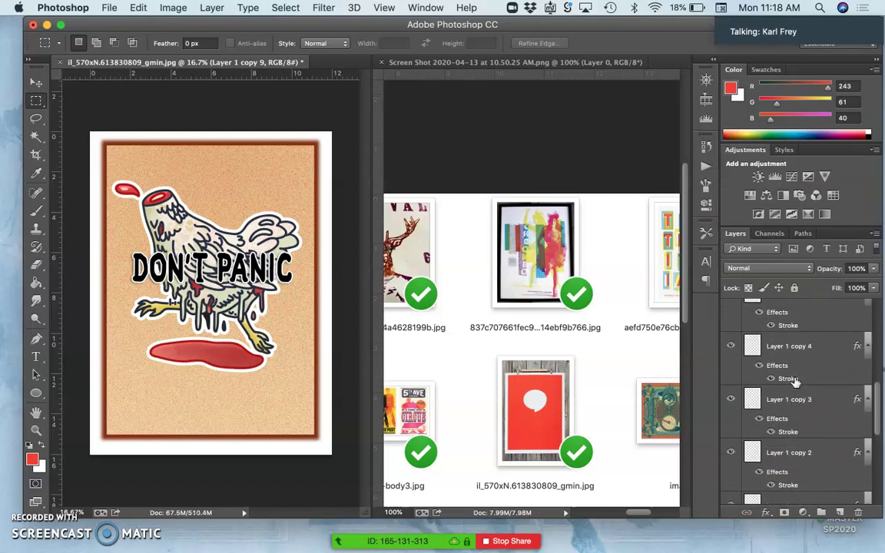
pyautogui.scroll(-2, 796, 382)
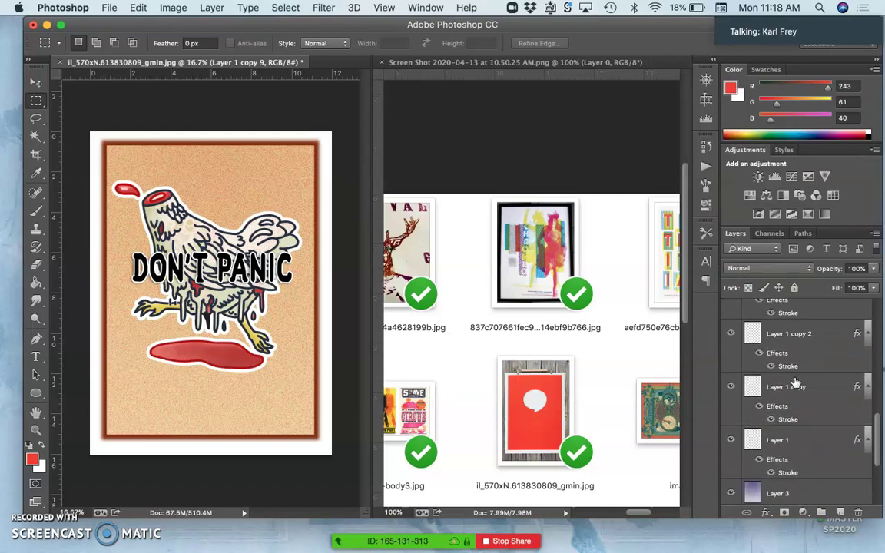
pyautogui.keyDown('shift'); pyautogui.click(794, 391); pyautogui.keyUp('shift')
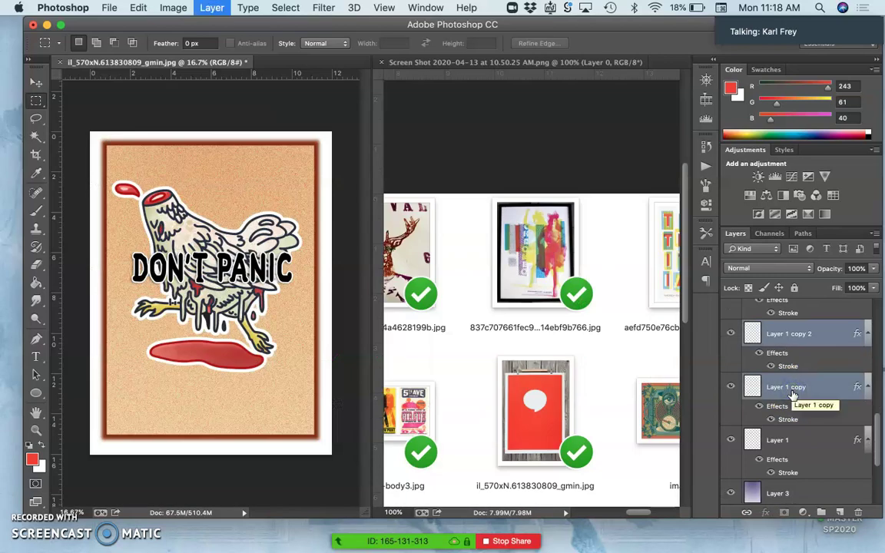
pyautogui.press('super+e')
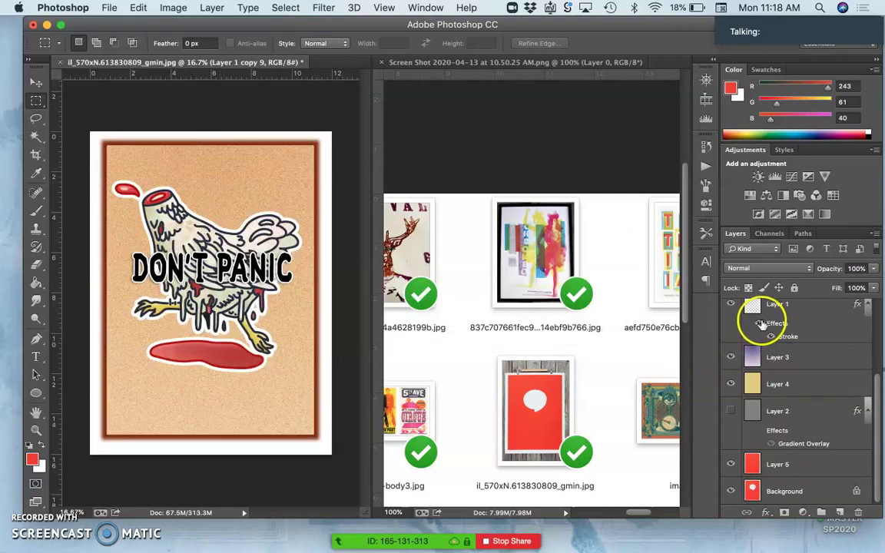
# Add a Color Overlay to the merged border layer in white, ffffff, with Normal blend mode at 100% opacity.
pyautogui.scroll(4, 761, 323)
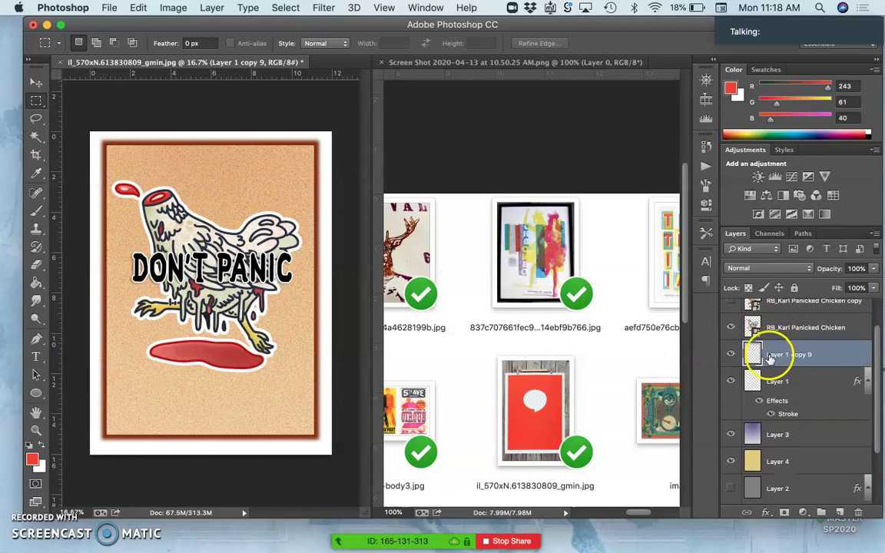
pyautogui.doubleClick(776, 354)
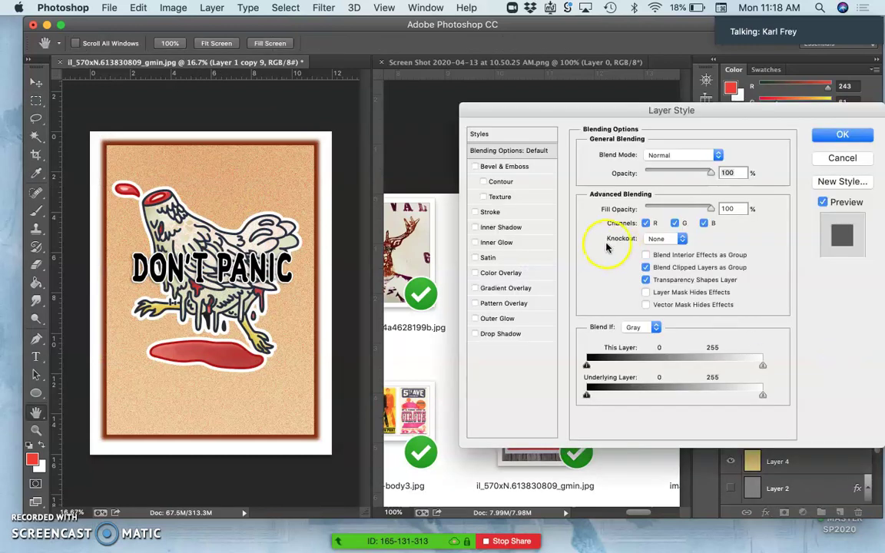
pyautogui.click(475, 273)
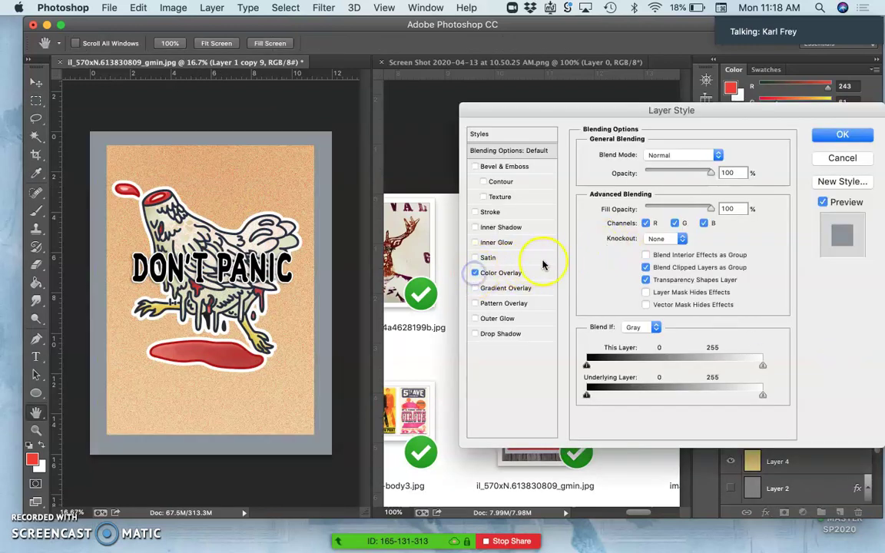
pyautogui.click(531, 274)
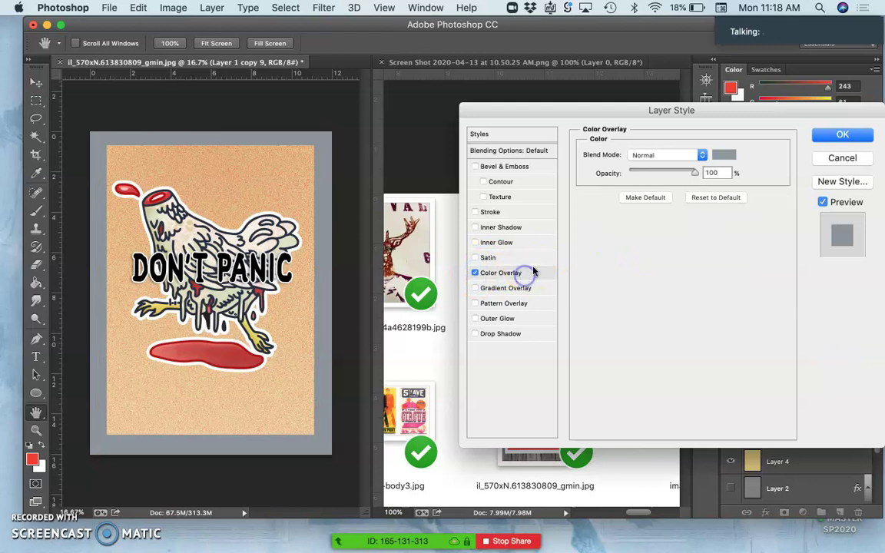
pyautogui.click(725, 156)
pyautogui.moveTo(538, 318); pyautogui.dragTo(511, 307)
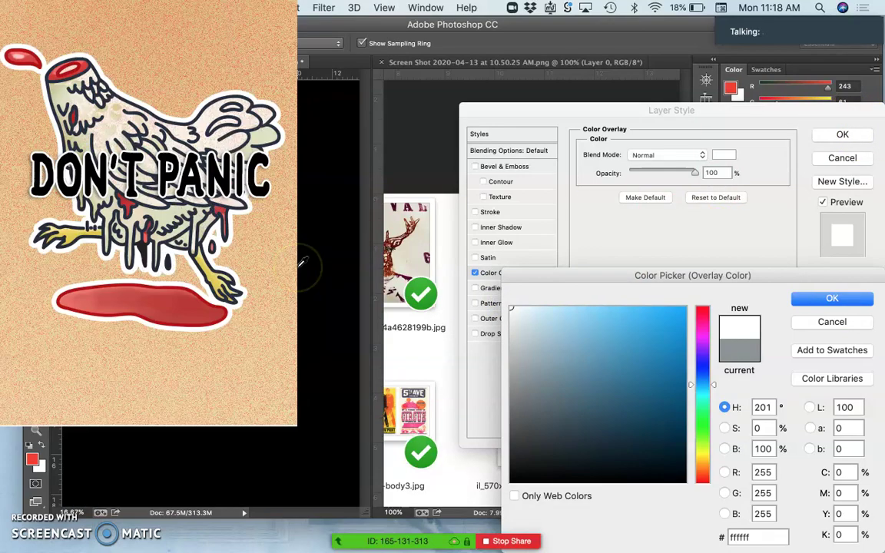
pyautogui.scroll(5, 301, 262)
pyautogui.scroll(-2, 301, 263)
pyautogui.scroll(1, 301, 263)
pyautogui.hscroll(10, 254, 262)
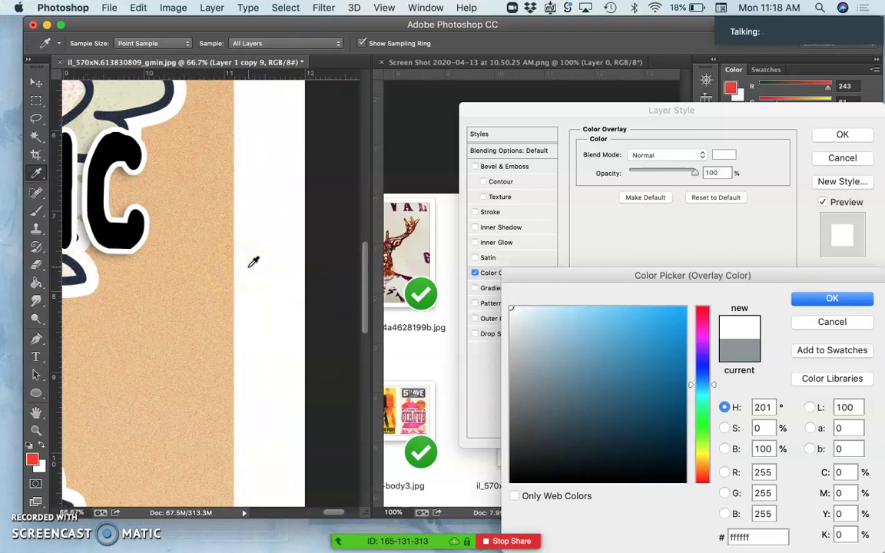
pyautogui.click(853, 298)
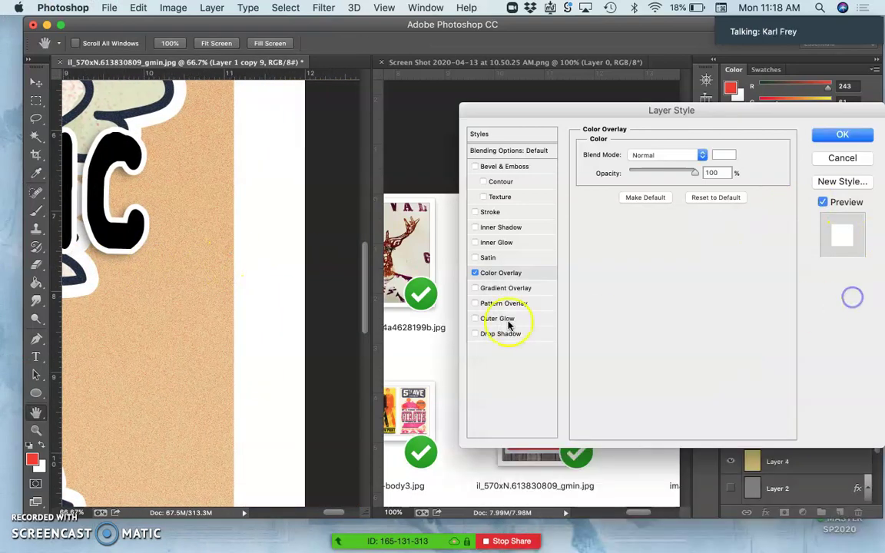
# Check the white border's inner edge against the speckled background at up to 400%, and apply the layer style.
pyautogui.scroll(5, 237, 320)
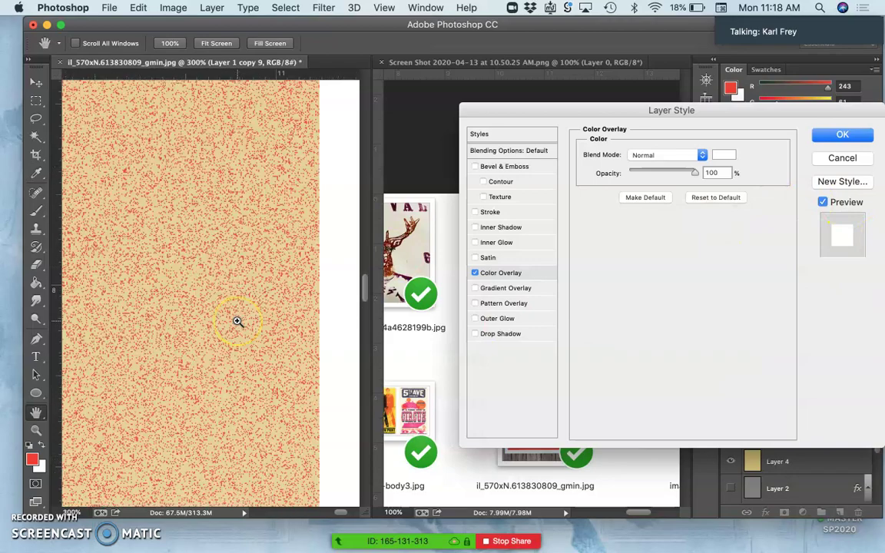
pyautogui.hscroll(3, 316, 281)
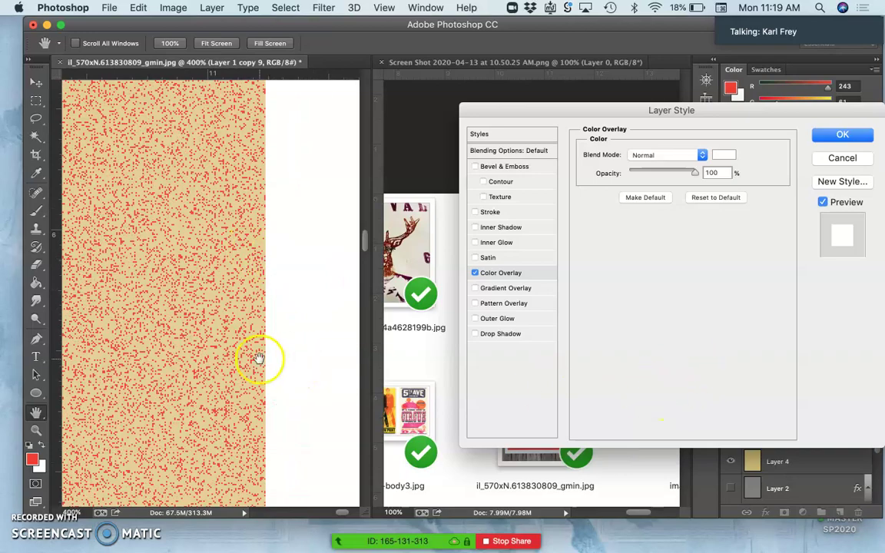
pyautogui.scroll(-2, 260, 359)
pyautogui.scroll(-5, 259, 359)
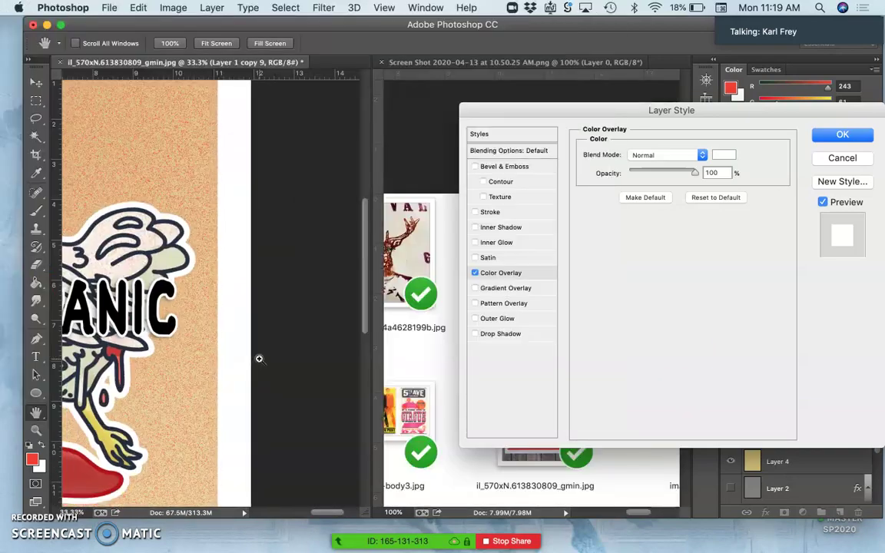
pyautogui.scroll(-1, 259, 359)
pyautogui.click(314, 341)
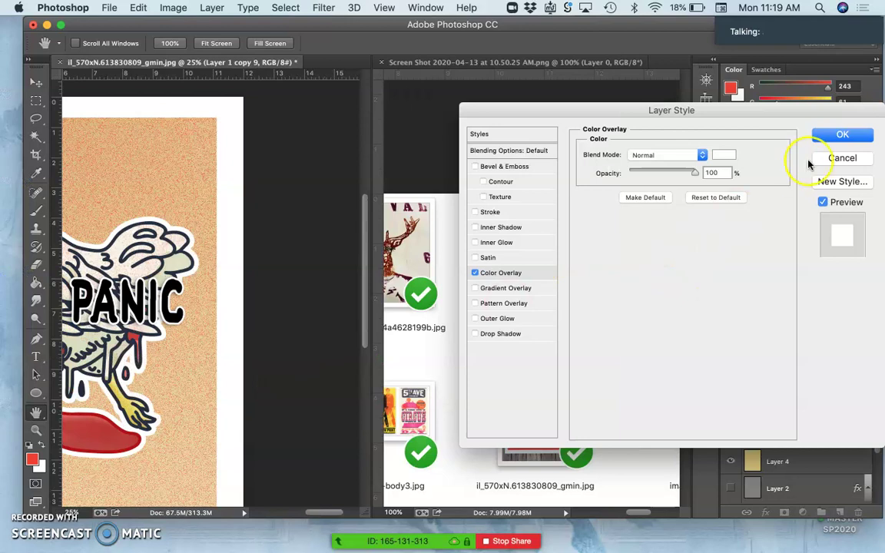
pyautogui.click(843, 135)
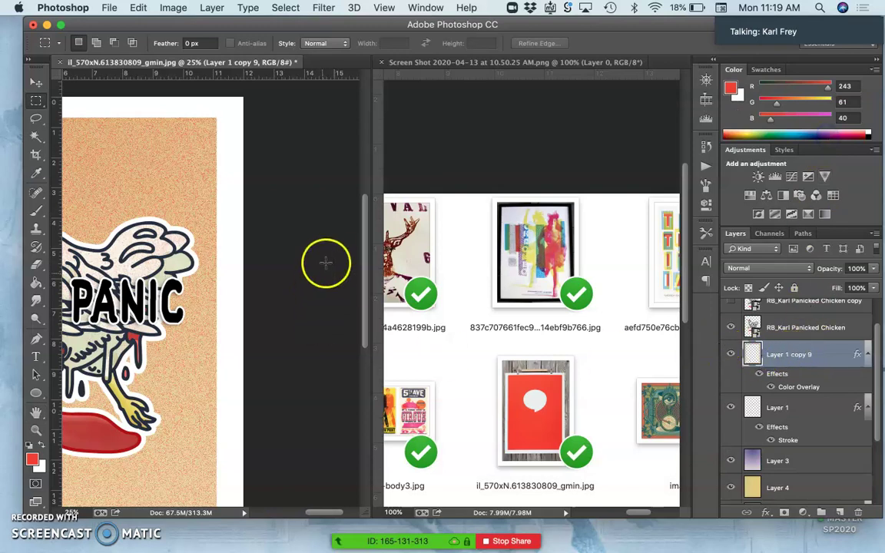
# Reapply the last Gaussian Blur to the merged white border layer and check its right-hand edge at 100%.
pyautogui.click(322, 8)
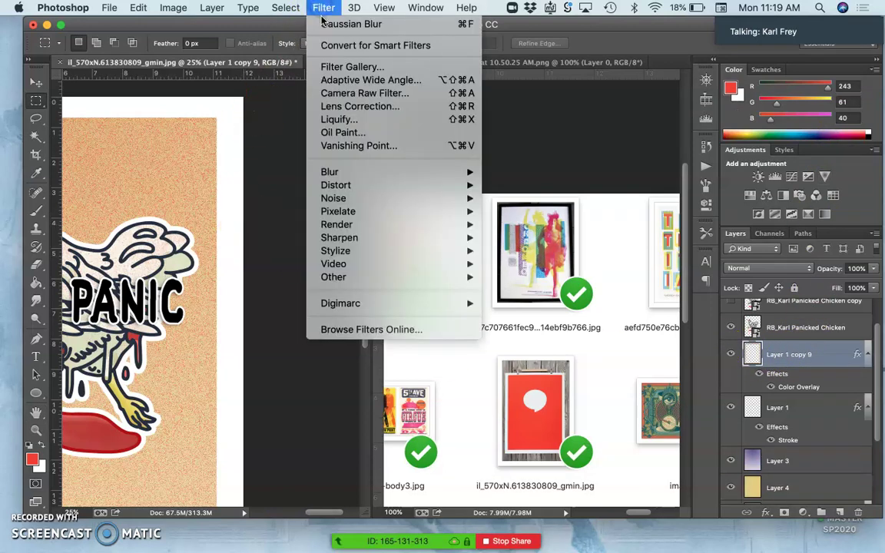
pyautogui.click(326, 24)
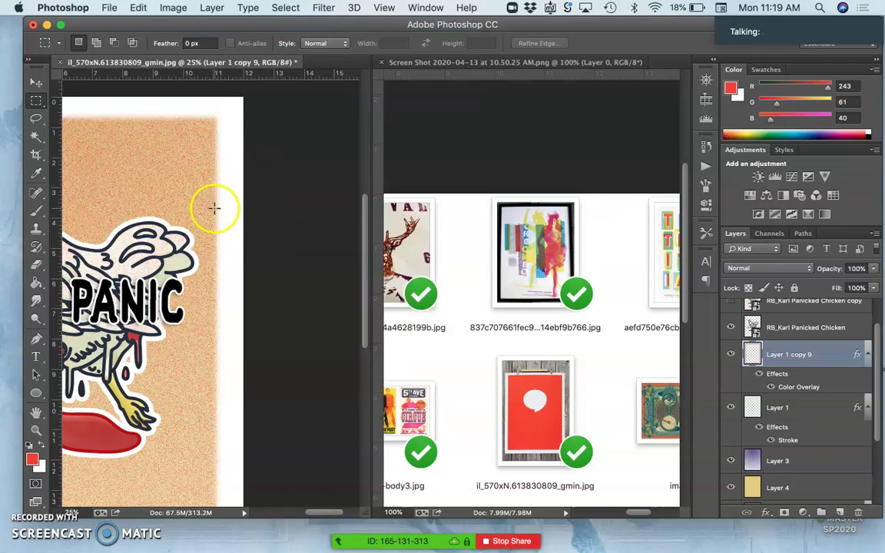
pyautogui.press('super+h')
pyautogui.press('super+equal')
pyautogui.press('super+equal')
pyautogui.press('super+equal')
pyautogui.press('super+equal')
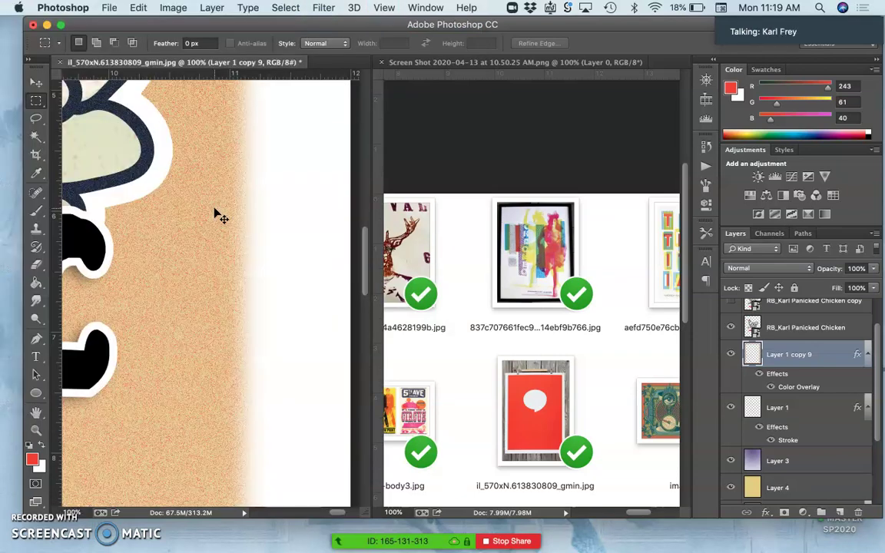
# Examine the border's soft edges along the poster's upper corners at 100%, and review the whole poster at 12.5%.
pyautogui.scroll(10, 217, 214)
pyautogui.hscroll(-3, 216, 215)
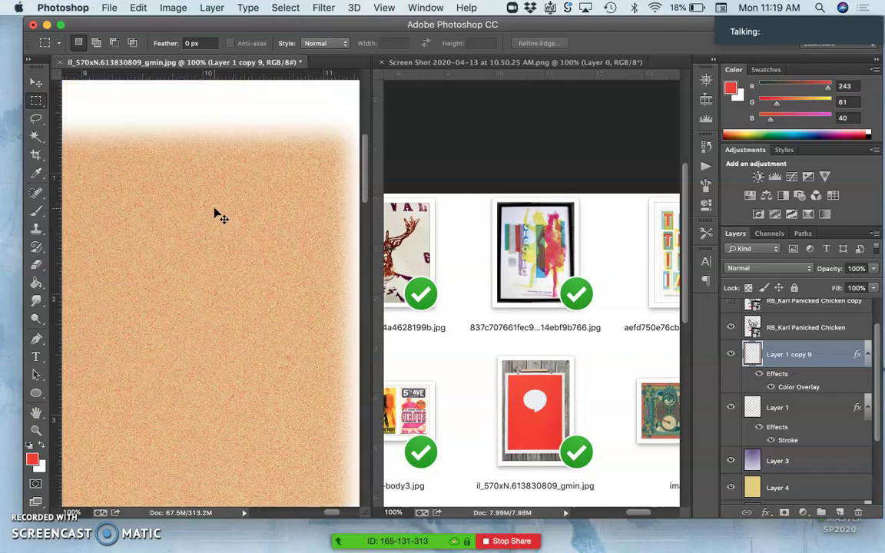
pyautogui.hscroll(-5, 217, 214)
pyautogui.scroll(-3, 216, 215)
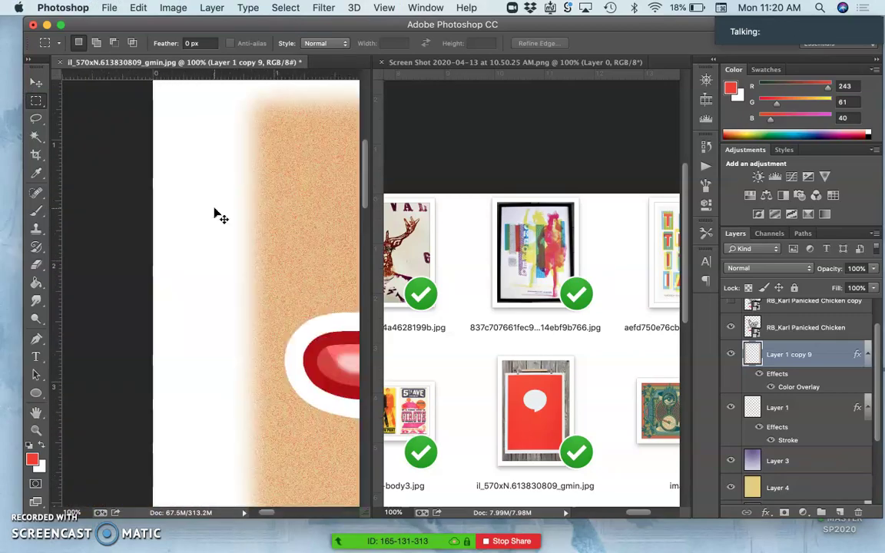
pyautogui.press('super+minus')
pyautogui.press('super+minus')
pyautogui.press('super+minus')
pyautogui.press('super+minus')
pyautogui.press('super+minus')
pyautogui.press('super+minus')
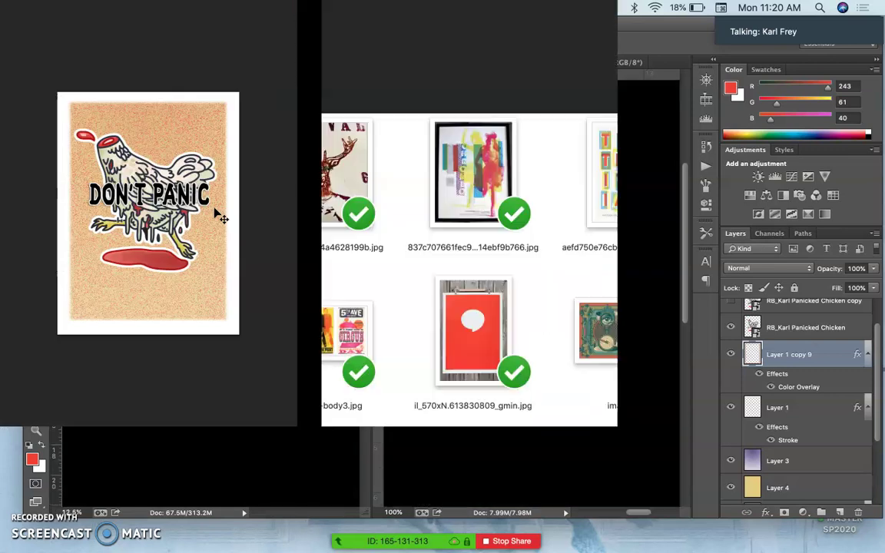
pyautogui.click(227, 252)
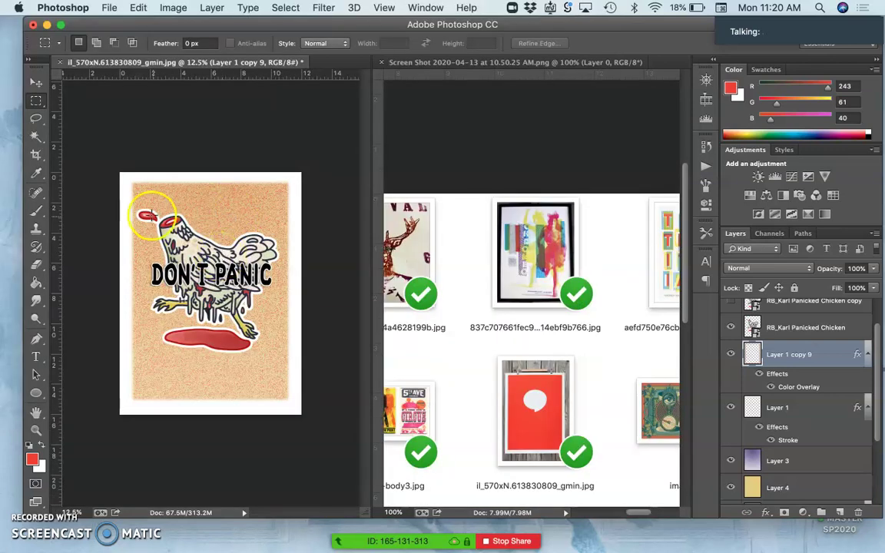
# Duplicate the blurred white border layer and lasso an irregular, wavy outline around the poster's speckled background along the border's inner edge.
pyautogui.click(37, 118)
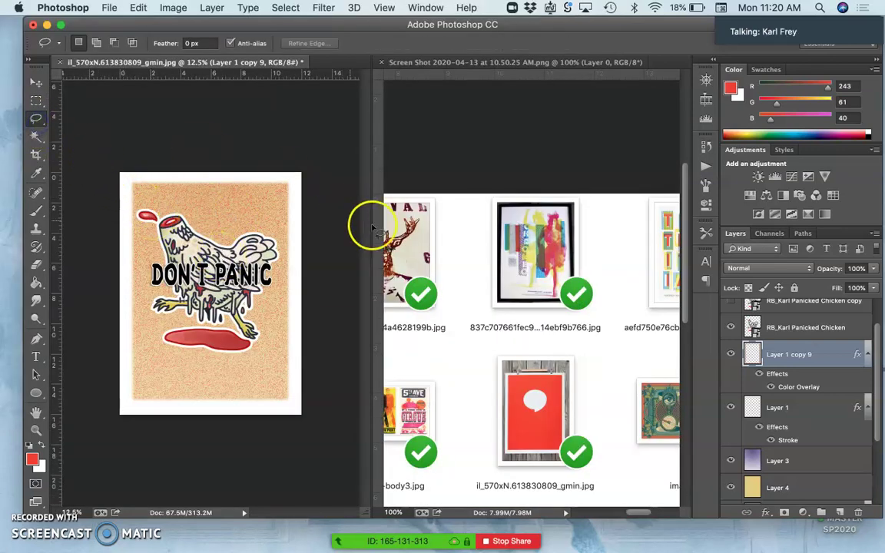
pyautogui.press('super+j')
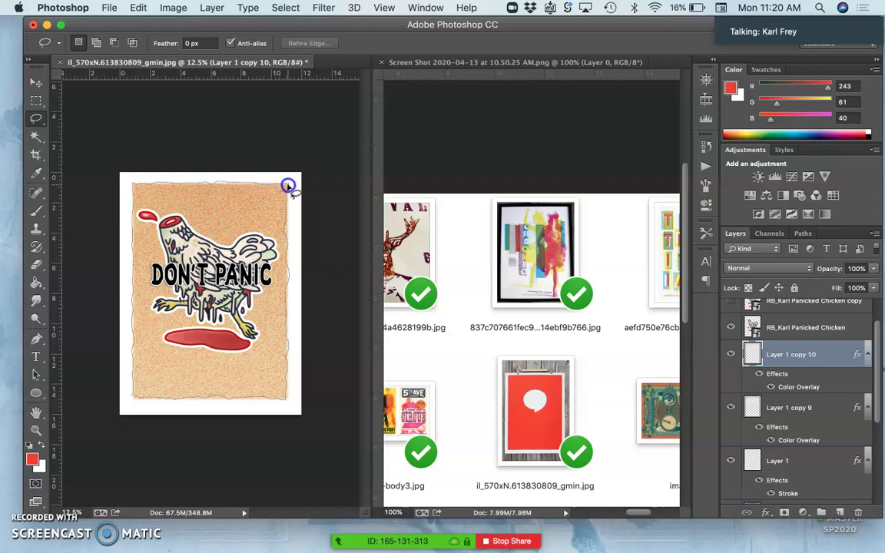
pyautogui.moveTo(287, 186); pyautogui.dragTo(290, 206)
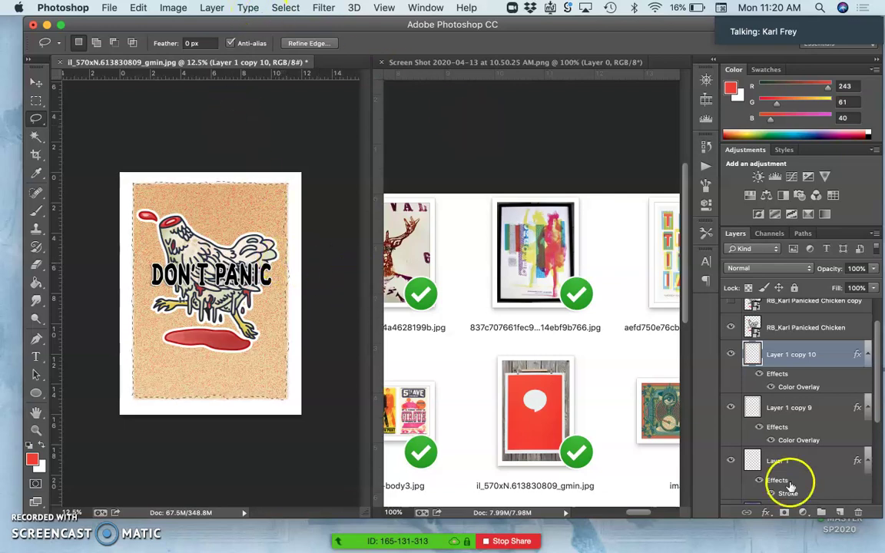
# Add a new layer above the duplicated border and invert the wavy selection so it covers the poster's outer margin.
pyautogui.click(840, 512)
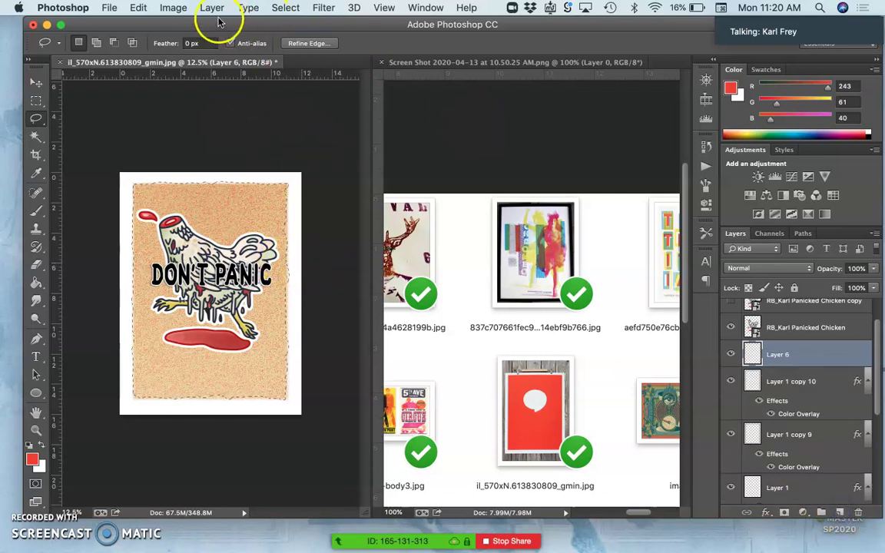
pyautogui.click(285, 7)
pyautogui.click(295, 62)
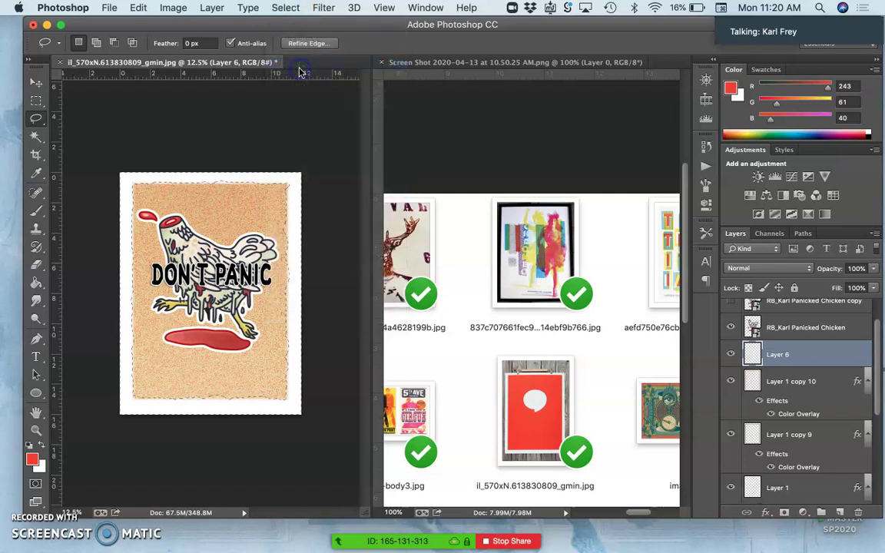
# Fill the selected margin with White in Normal mode at 100% opacity, and deselect.
pyautogui.click(138, 7)
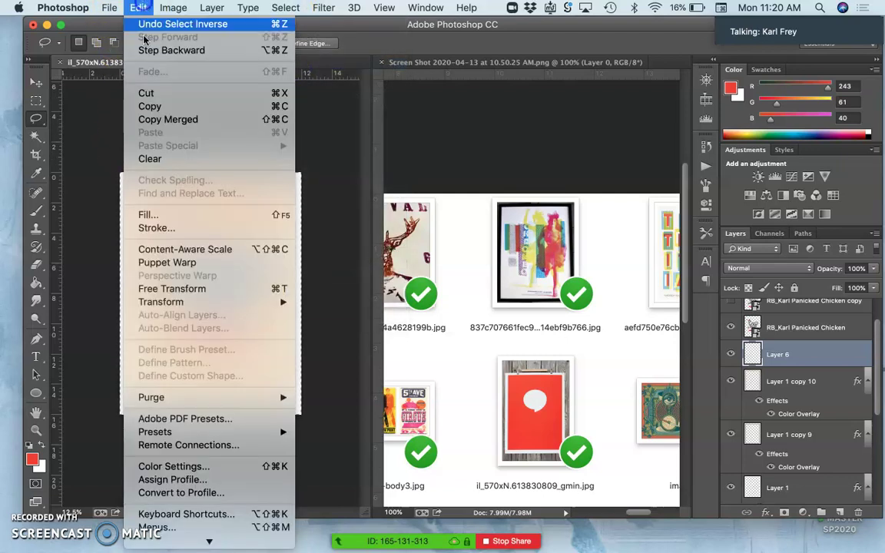
pyautogui.click(146, 213)
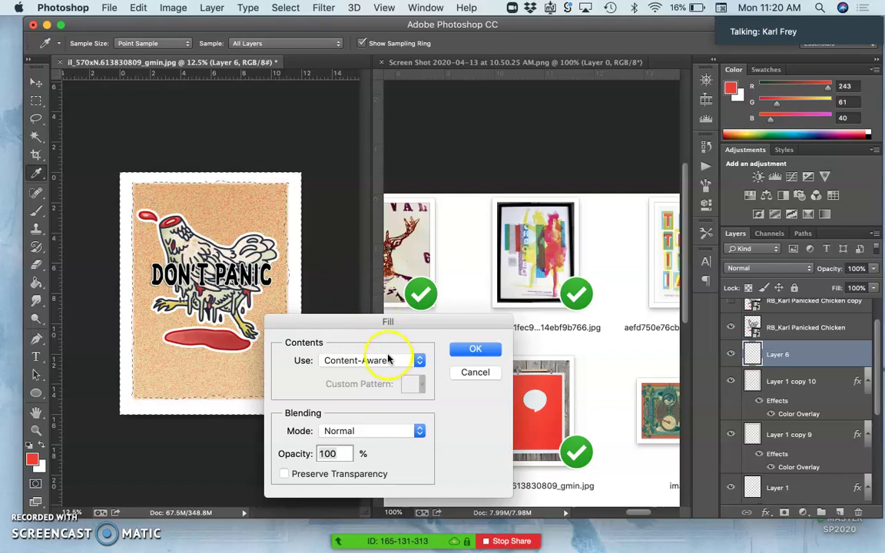
pyautogui.click(388, 359)
pyautogui.click(365, 431)
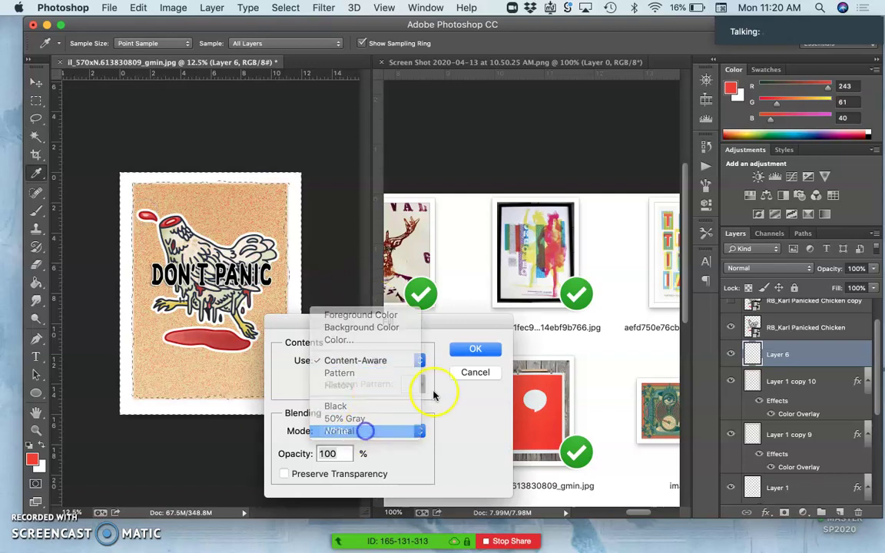
pyautogui.click(473, 349)
pyautogui.press('l')
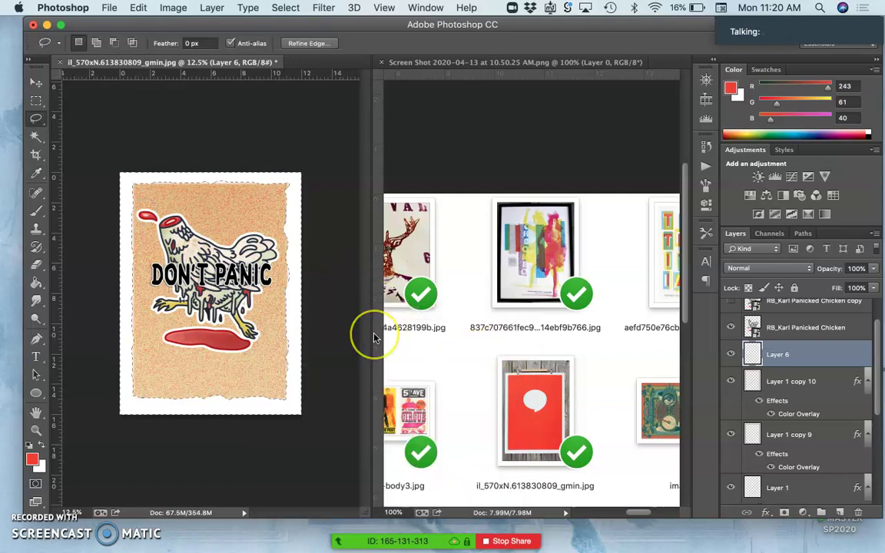
pyautogui.hotkey('ctrl', 'd')
# Hide the earlier border layers Layer 1 copy 10, Layer 1 copy 9 and Layer 1.
pyautogui.click(731, 381)
pyautogui.click(731, 435)
pyautogui.click(733, 488)
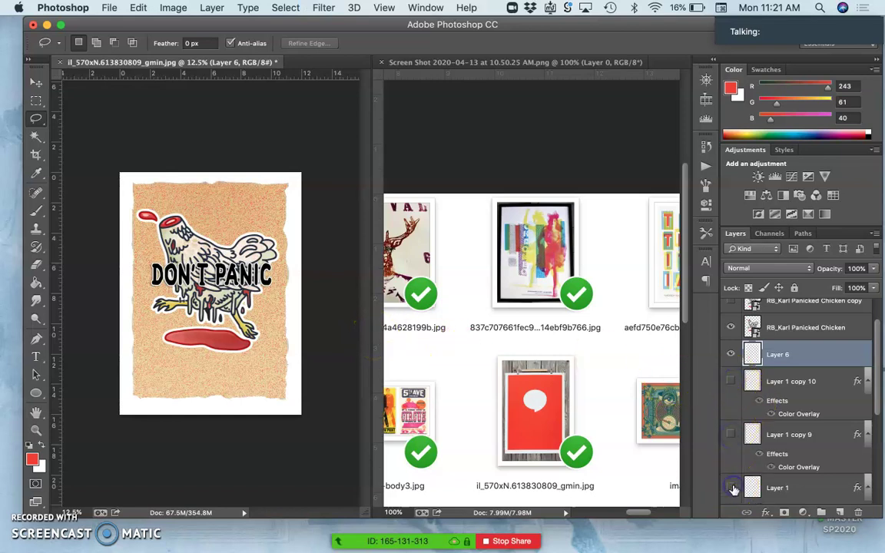
# Examine the irregular white border's edges along the poster's sides and bottom at 50% and 25%, and review the whole poster at 16.7%.
pyautogui.press('super+equal')
pyautogui.press('super+equal')
pyautogui.hscroll(5, 324, 339)
pyautogui.scroll(5, 324, 339)
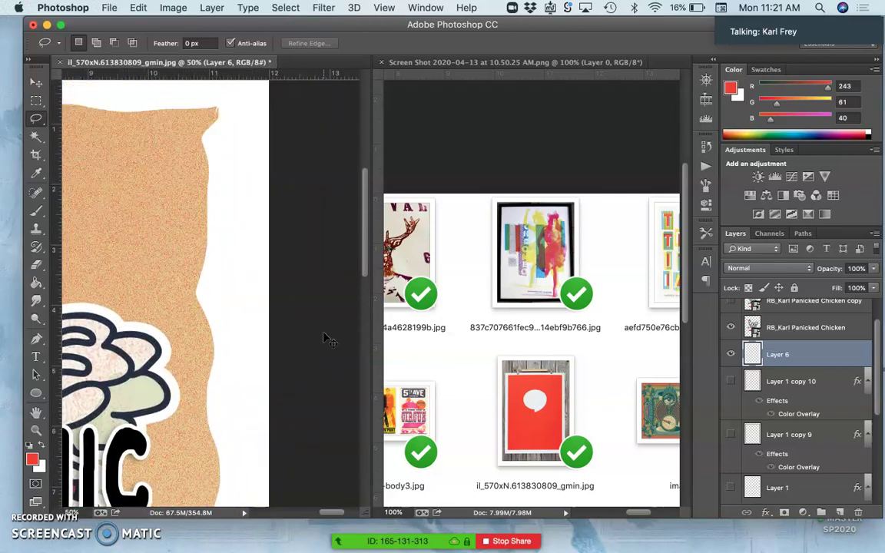
pyautogui.hscroll(-10, 325, 338)
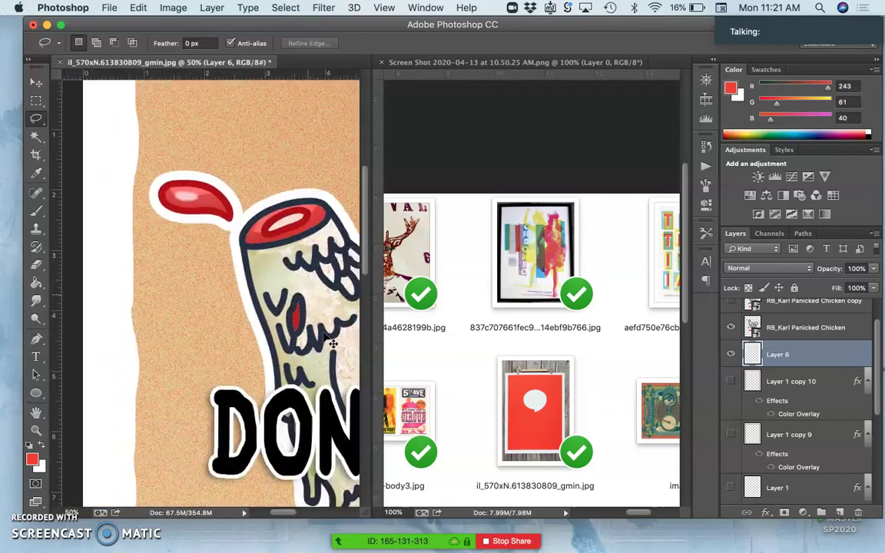
pyautogui.scroll(-10, 325, 339)
pyautogui.press('super+minus')
pyautogui.press('super+minus')
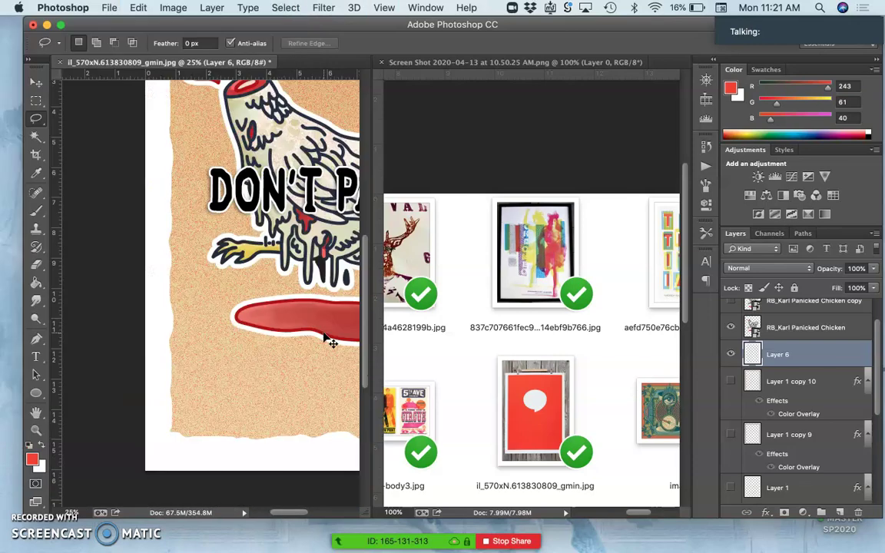
pyautogui.press('super+minus')
# Duplicate the irregular border on Layer 6, hide the original, and reapply the last Gaussian Blur to the copy.
pyautogui.click(790, 355)
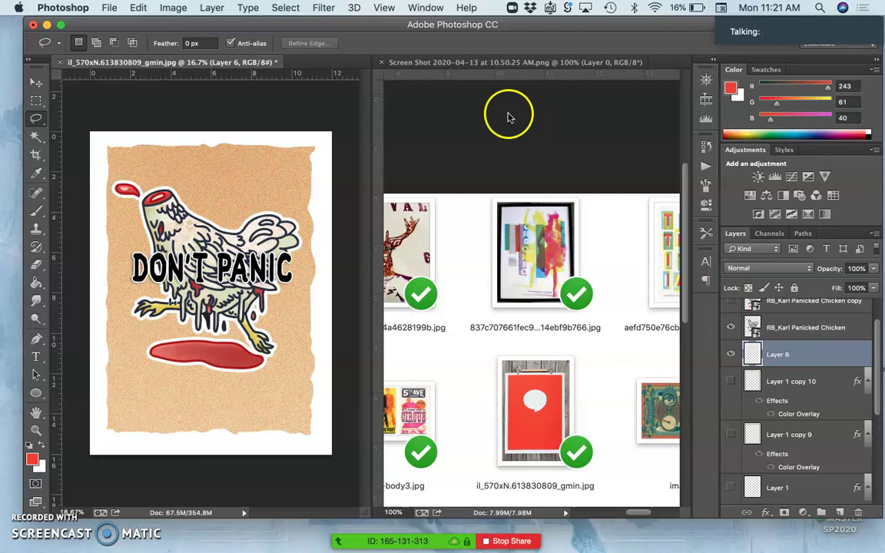
pyautogui.press('super+j')
pyautogui.click(732, 380)
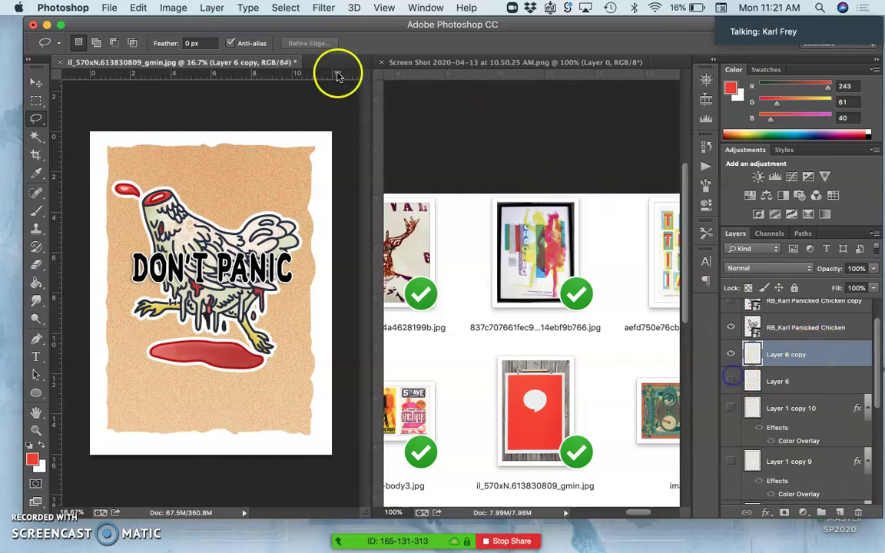
pyautogui.click(322, 7)
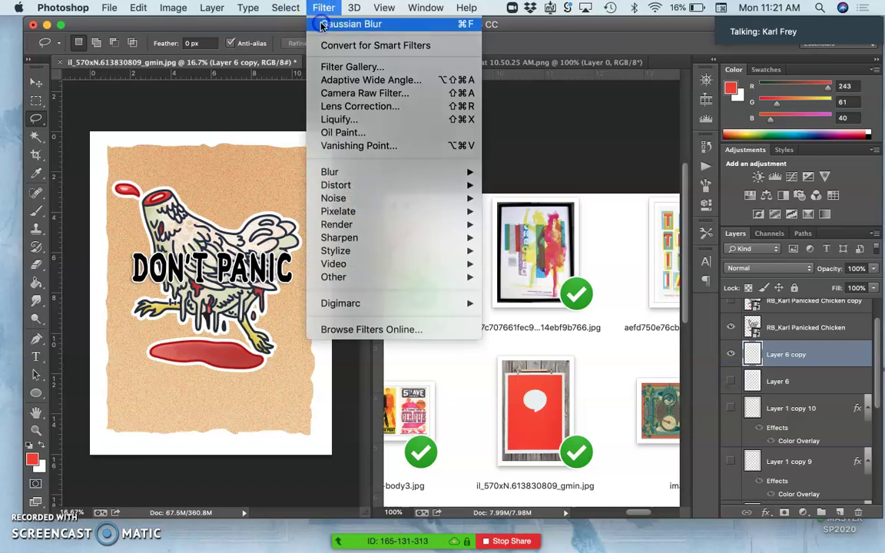
pyautogui.click(322, 25)
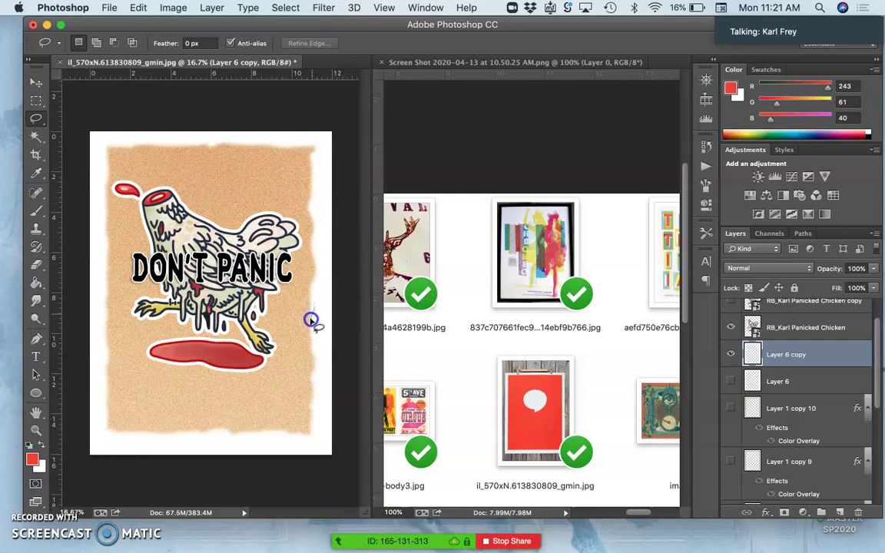
# Lasso thin irregular slivers along the blurred border's right and left edges and upper-right corner, combining them into one selection.
pyautogui.moveTo(308, 309); pyautogui.dragTo(312, 278)
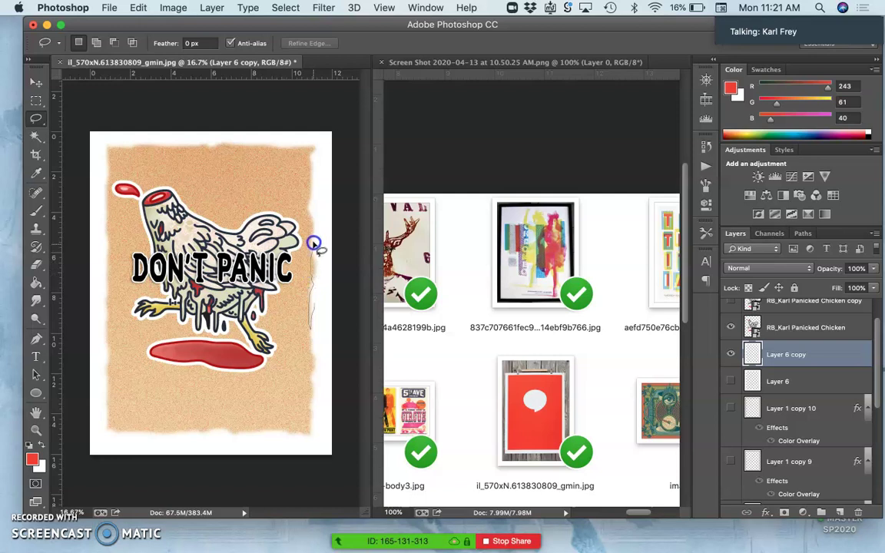
pyautogui.moveTo(316, 209); pyautogui.dragTo(323, 241)
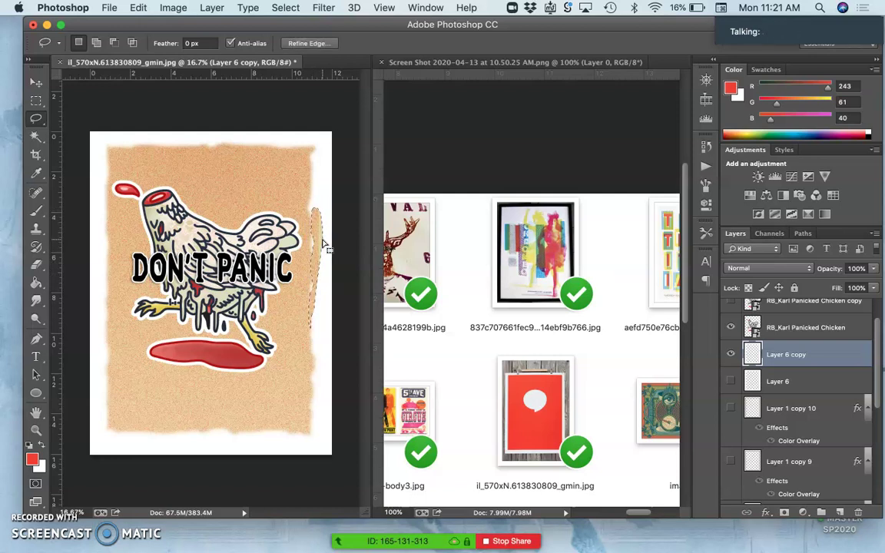
pyautogui.moveTo(322, 218); pyautogui.dragTo(322, 188)
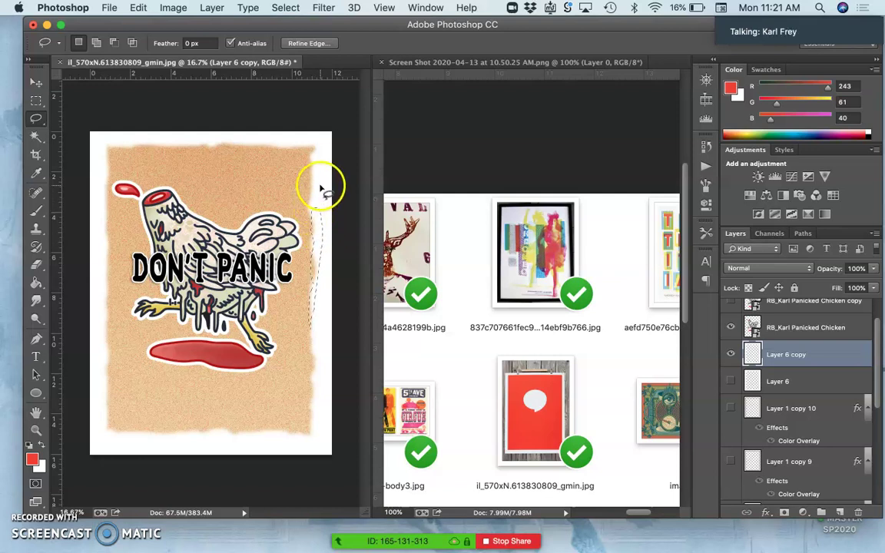
pyautogui.press('shift')
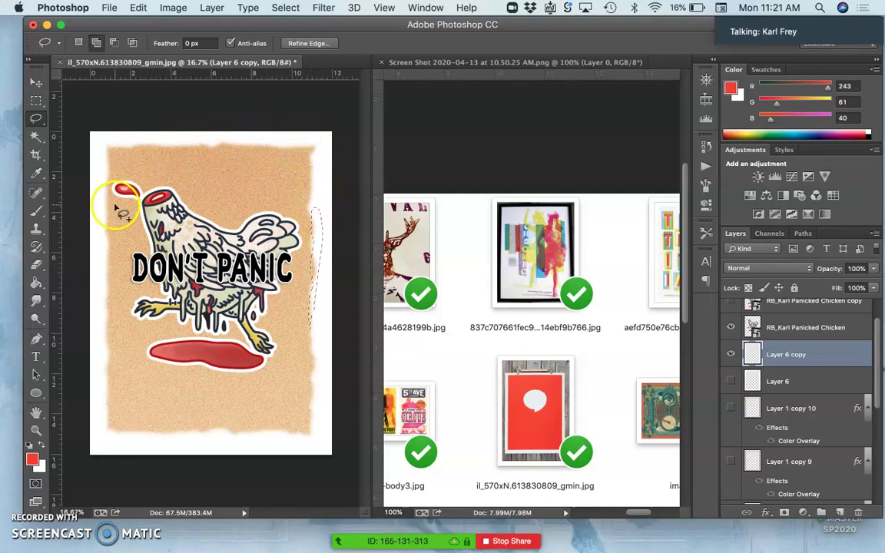
pyautogui.moveTo(108, 253)
pyautogui.mouseDown()
pyautogui.moveTo(105, 326)
pyautogui.moveTo(91, 234)
pyautogui.mouseUp()
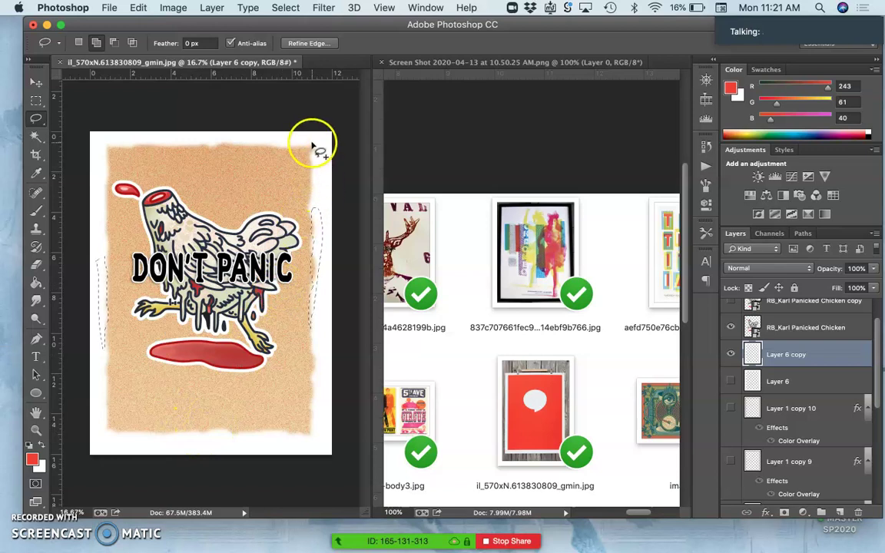
pyautogui.moveTo(312, 145)
pyautogui.mouseDown()
pyautogui.moveTo(317, 189)
pyautogui.moveTo(321, 141)
pyautogui.mouseUp()
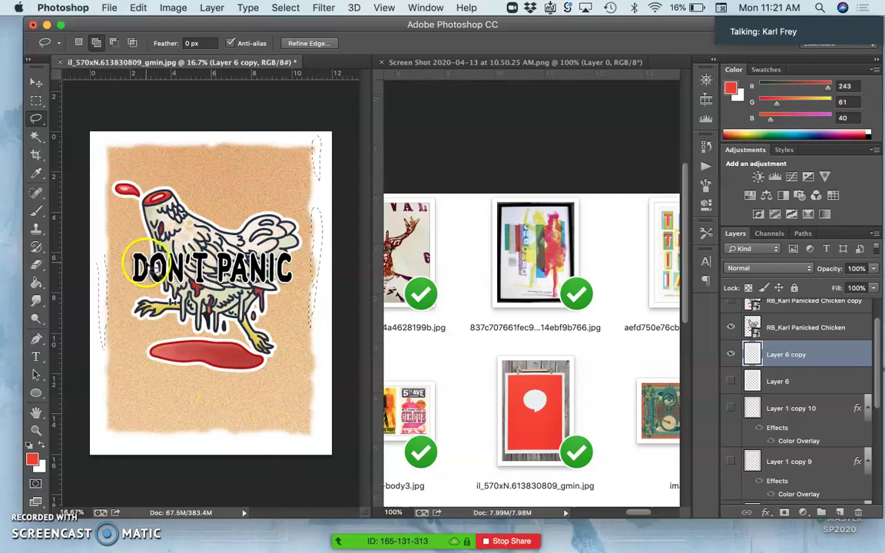
# Fill the edge slivers with White in Normal mode at 100% opacity on Layer 6 copy, and deselect.
pyautogui.click(139, 7)
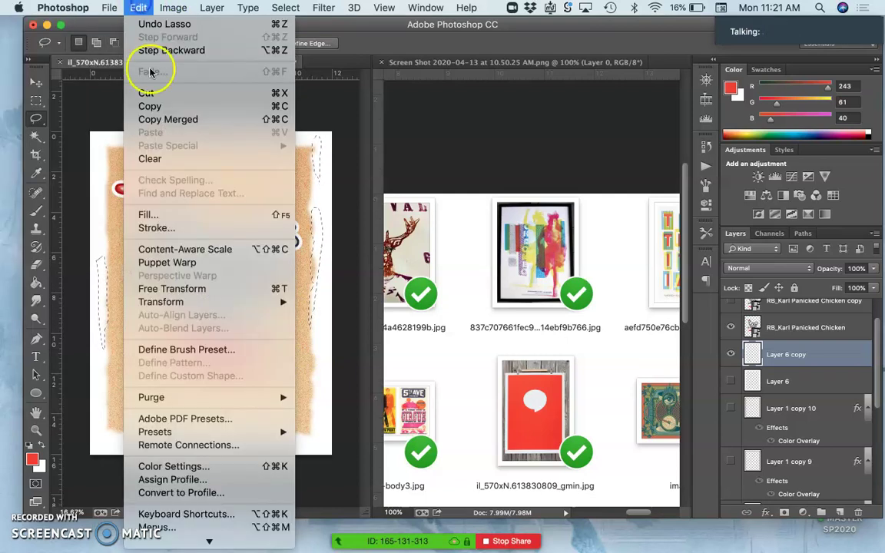
pyautogui.click(149, 215)
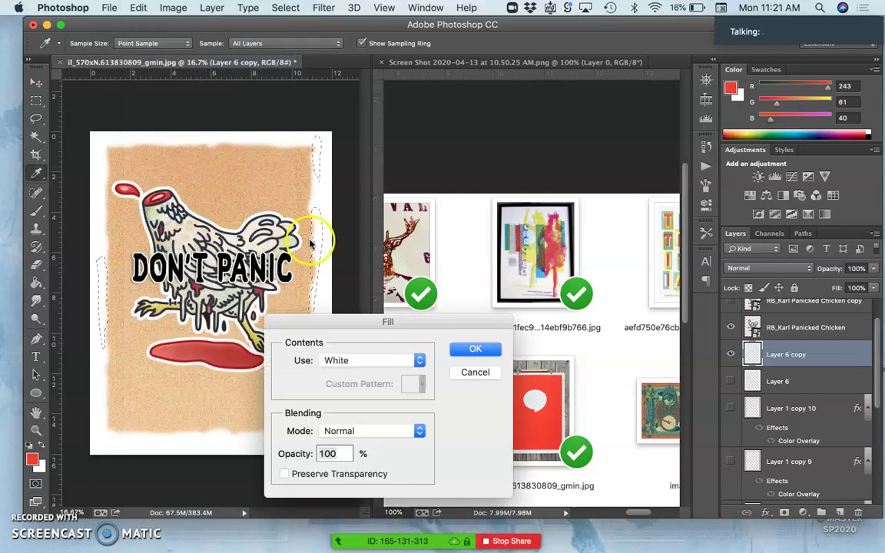
pyautogui.click(472, 350)
pyautogui.press('super+d')
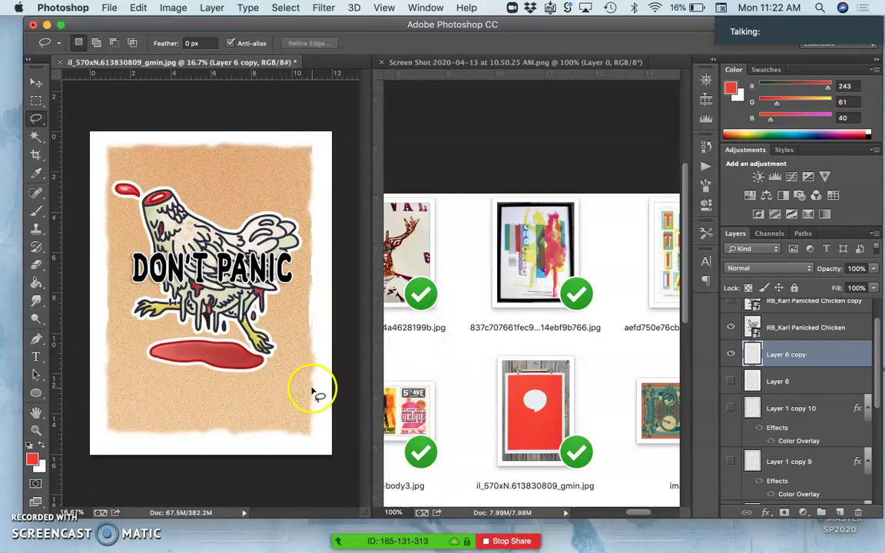
# Try to erase part of the border's right edge below the lettering with the 75 px Eraser at 29% opacity.
pyautogui.scroll(2, 313, 371)
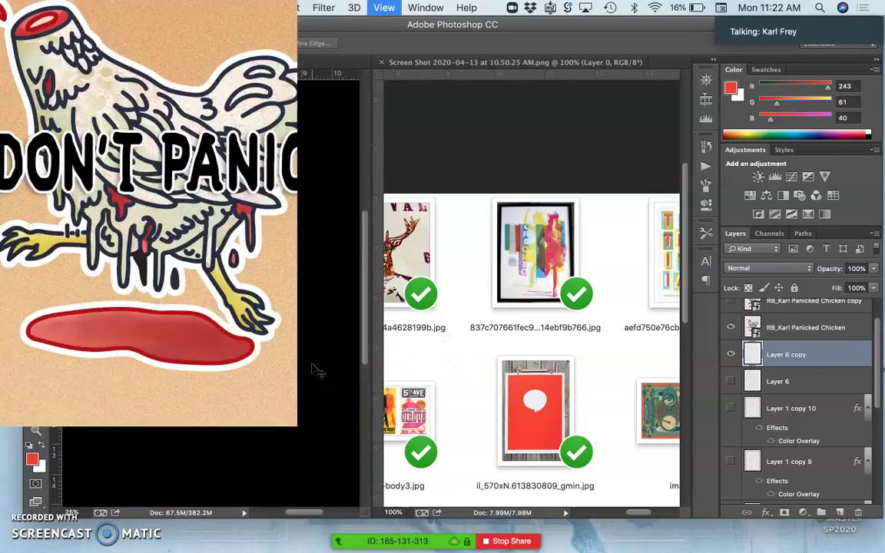
pyautogui.hscroll(5, 312, 370)
pyautogui.click(37, 264)
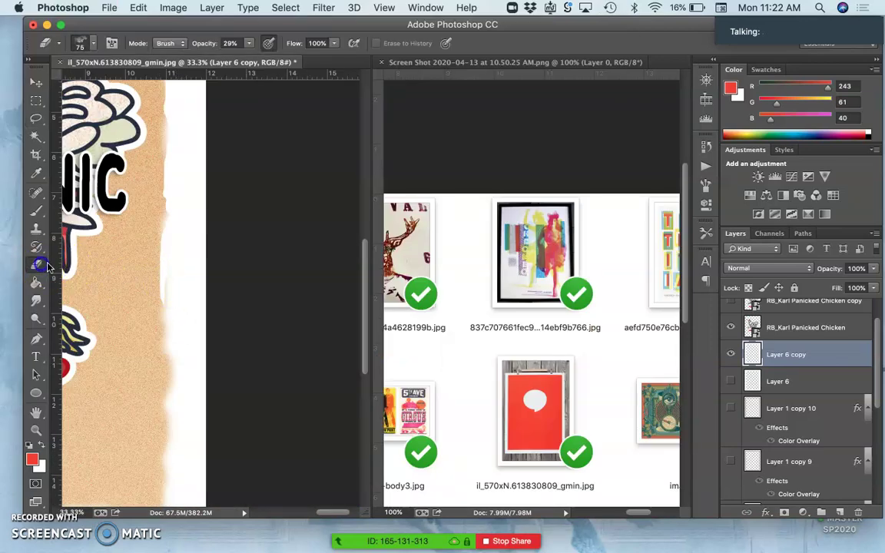
pyautogui.moveTo(170, 275); pyautogui.dragTo(171, 299)
pyautogui.press('super+z')
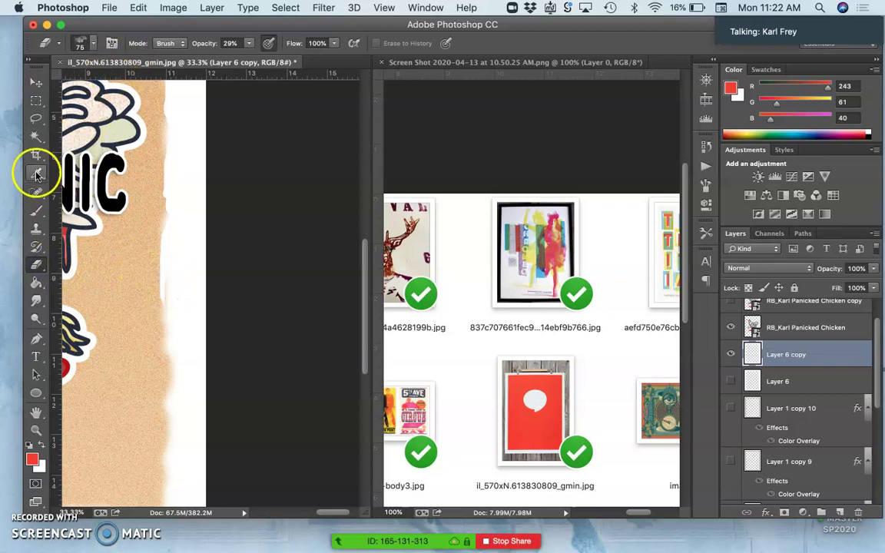
# Sample white from the border and paint over the border's right edge below the lettering with a soft 77 px brush.
pyautogui.click(36, 209)
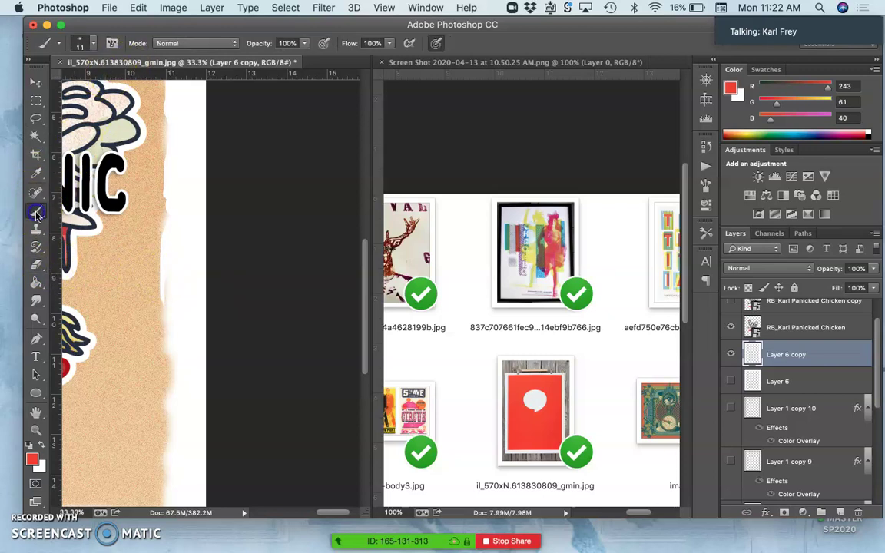
pyautogui.keyDown('alt'); pyautogui.click(189, 247); pyautogui.keyUp('alt')
pyautogui.click(174, 271)
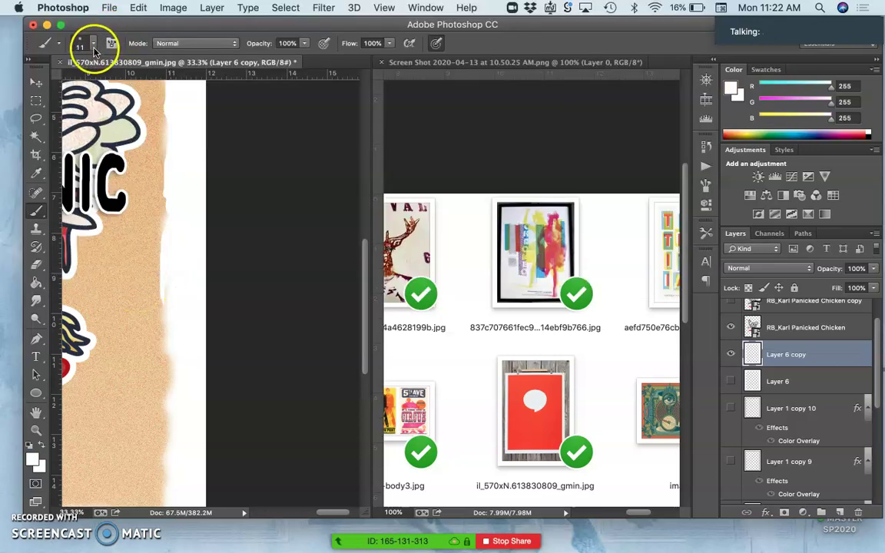
pyautogui.click(81, 43)
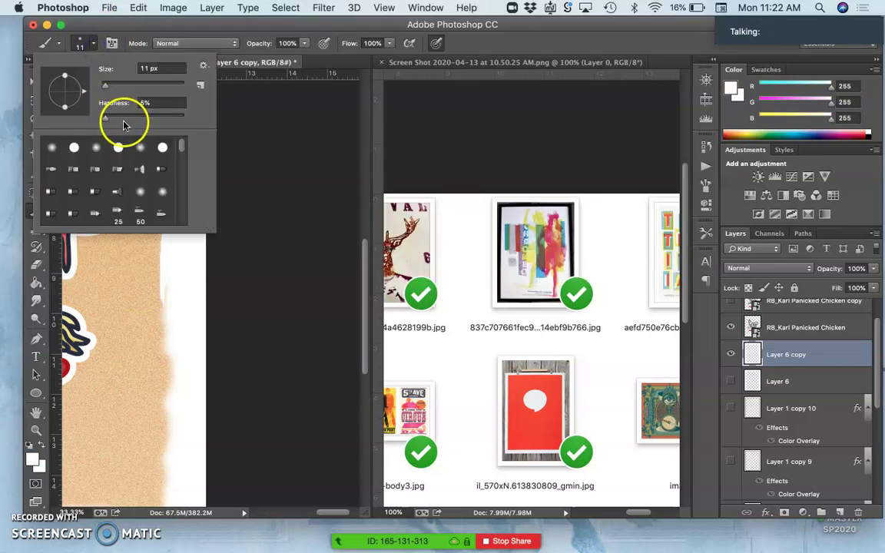
pyautogui.click(131, 87)
pyautogui.click(186, 310)
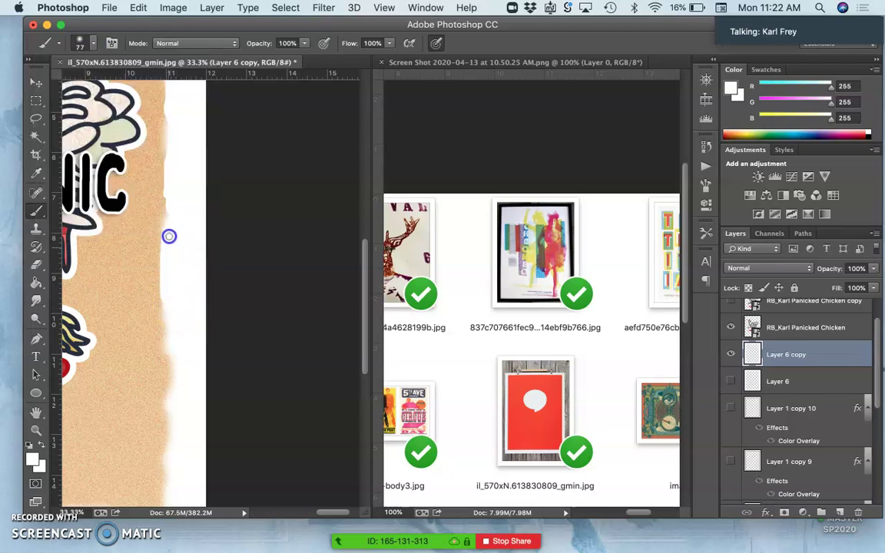
# Choose the 46 px spatter brush, enlarge it to 138 px, and paint white texture along the border's right edge.
pyautogui.click(80, 43)
pyautogui.scroll(-1, 113, 150)
pyautogui.click(97, 188)
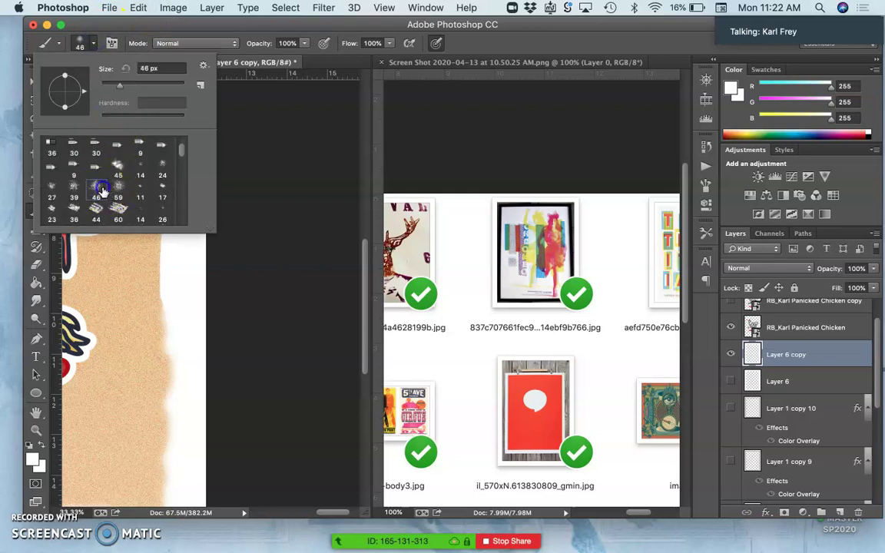
pyautogui.moveTo(141, 84); pyautogui.dragTo(149, 84)
pyautogui.click(169, 295)
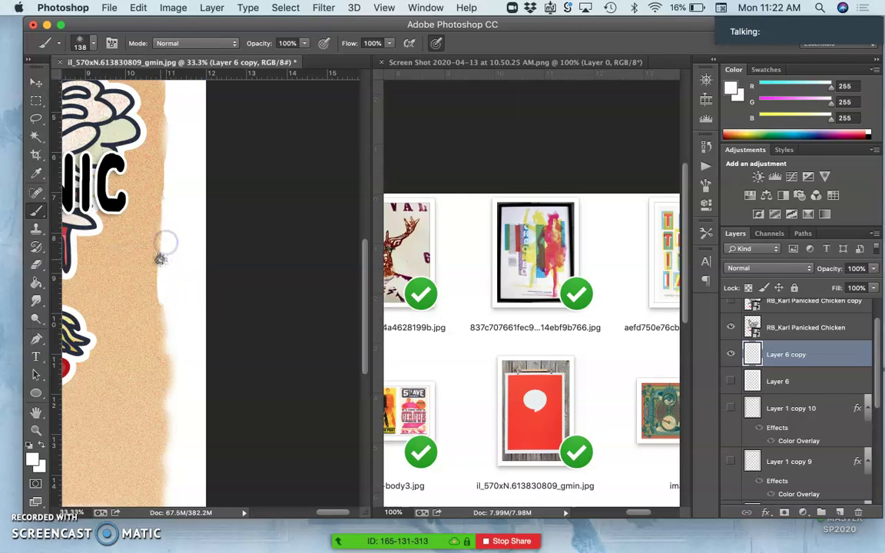
# Set the brush opacity to 76% and paint white texture along the border's right edge below the lettering.
pyautogui.rightClick(164, 255)
pyautogui.click(300, 44)
pyautogui.moveTo(306, 57); pyautogui.dragTo(290, 58)
pyautogui.moveTo(168, 248); pyautogui.dragTo(162, 263)
pyautogui.press('super+z')
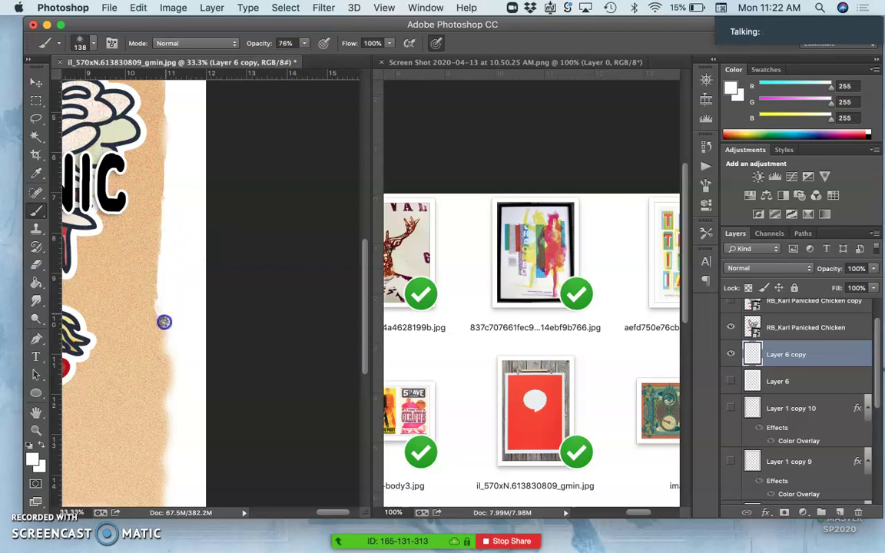
pyautogui.moveTo(168, 354); pyautogui.dragTo(171, 416)
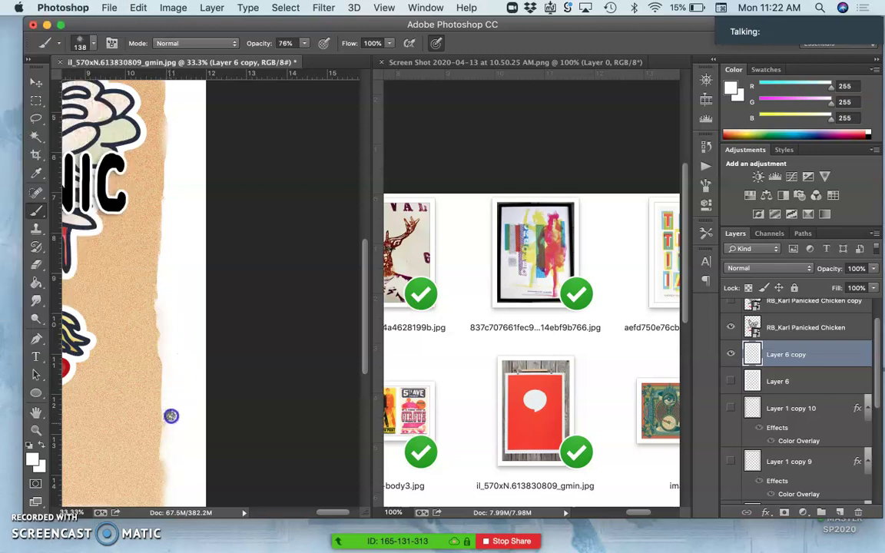
pyautogui.click(184, 419)
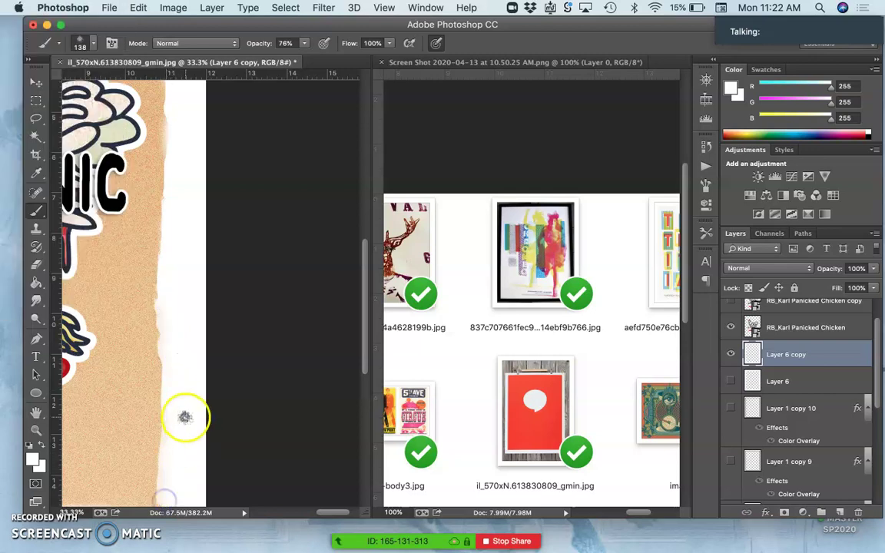
# Paint white spatter texture along the border's left edge with the 138 px brush at 76% opacity.
pyautogui.scroll(5, 184, 419)
pyautogui.hscroll(-3, 183, 419)
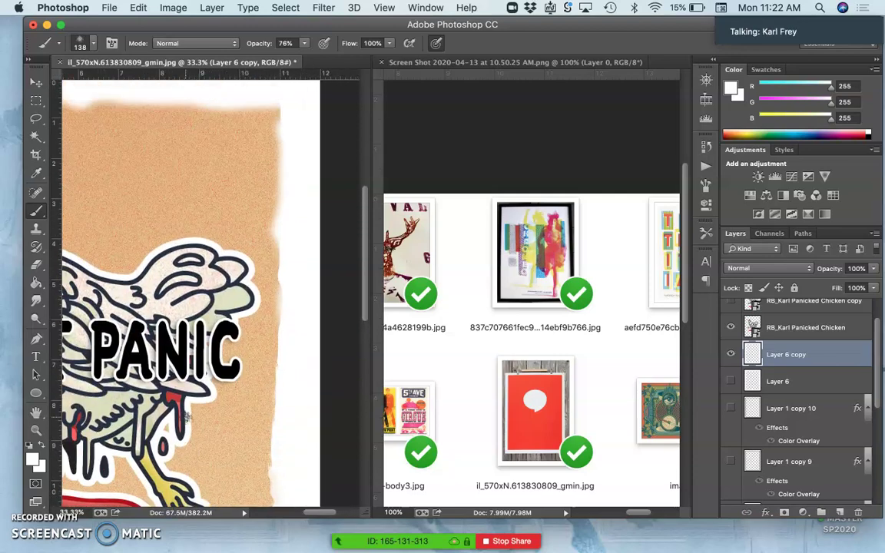
pyautogui.hscroll(-8, 184, 418)
pyautogui.scroll(-4, 184, 418)
pyautogui.click(143, 309)
pyautogui.moveTo(143, 308); pyautogui.dragTo(144, 217)
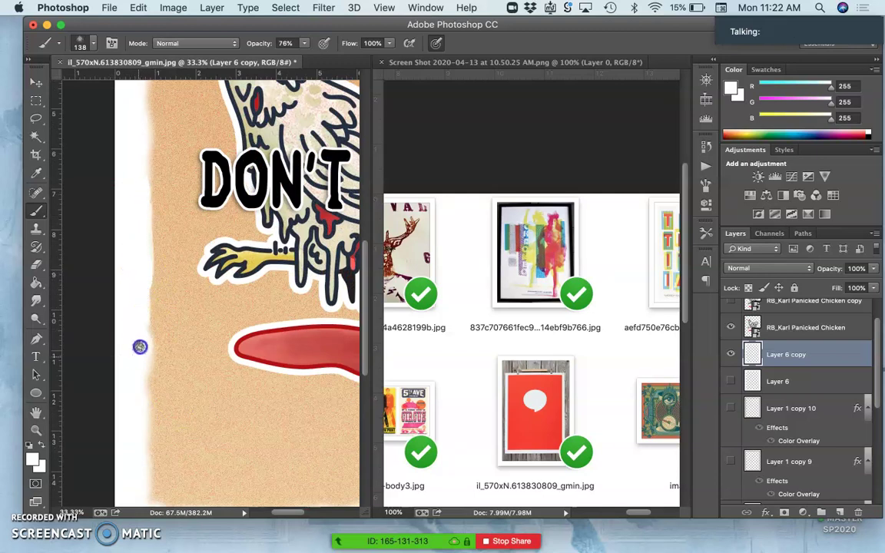
pyautogui.moveTo(136, 339); pyautogui.dragTo(140, 384)
pyautogui.scroll(-5, 139, 426)
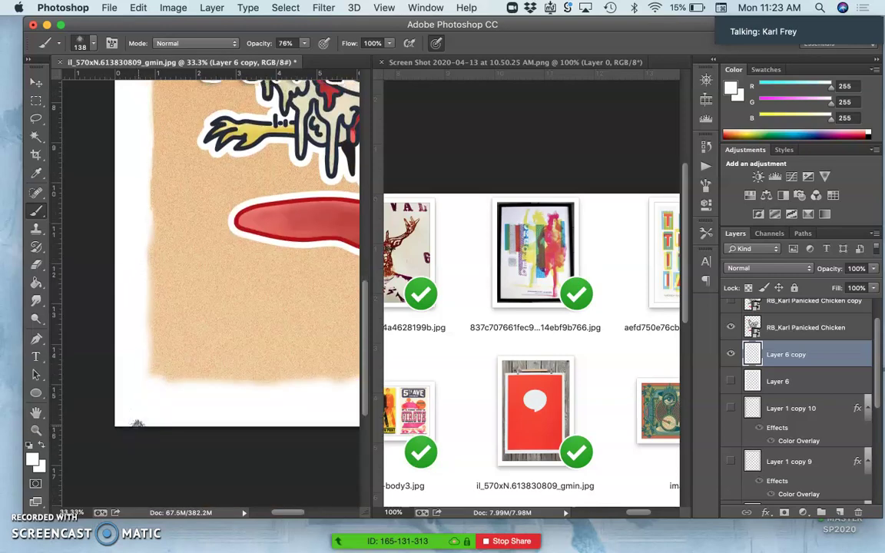
pyautogui.press('super+minus')
pyautogui.press('super+minus')
pyautogui.press('super+minus')
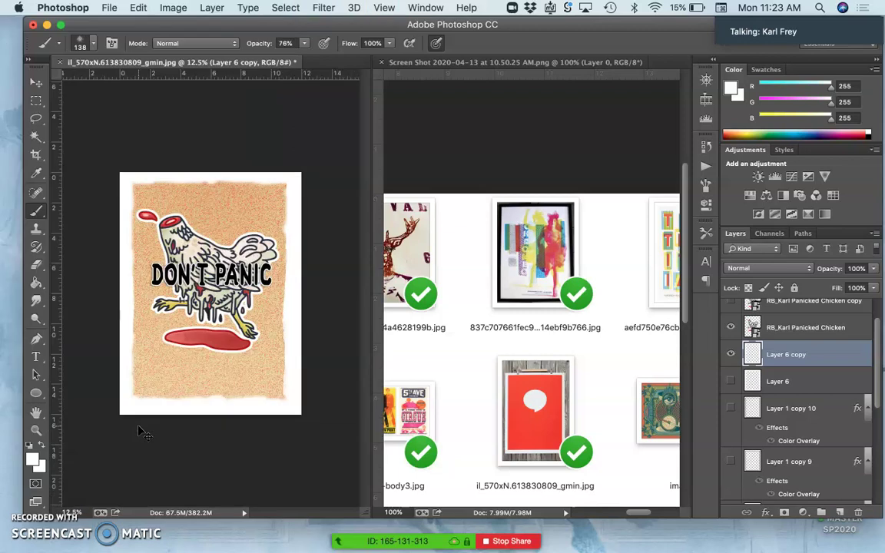
pyautogui.click(185, 440)
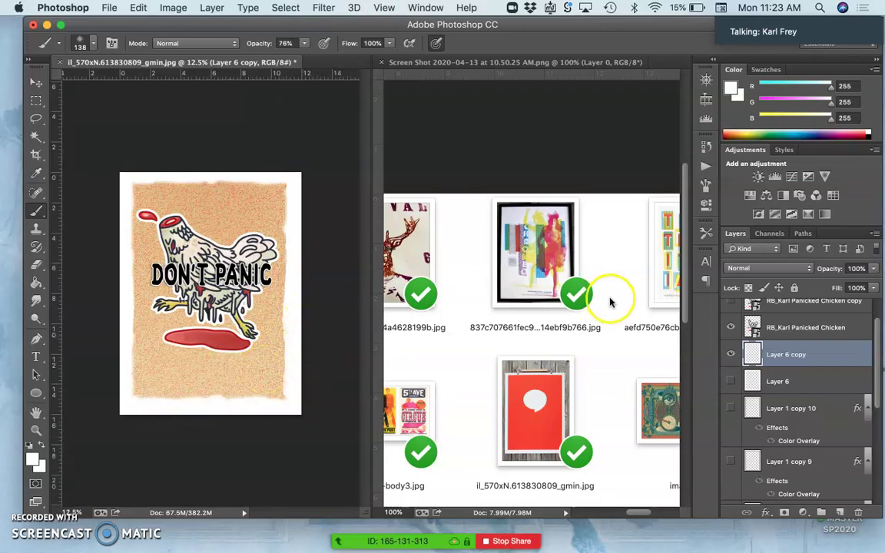
# Add a Stroke effect to the rough white border on Layer 6 copy.
pyautogui.doubleClick(826, 355)
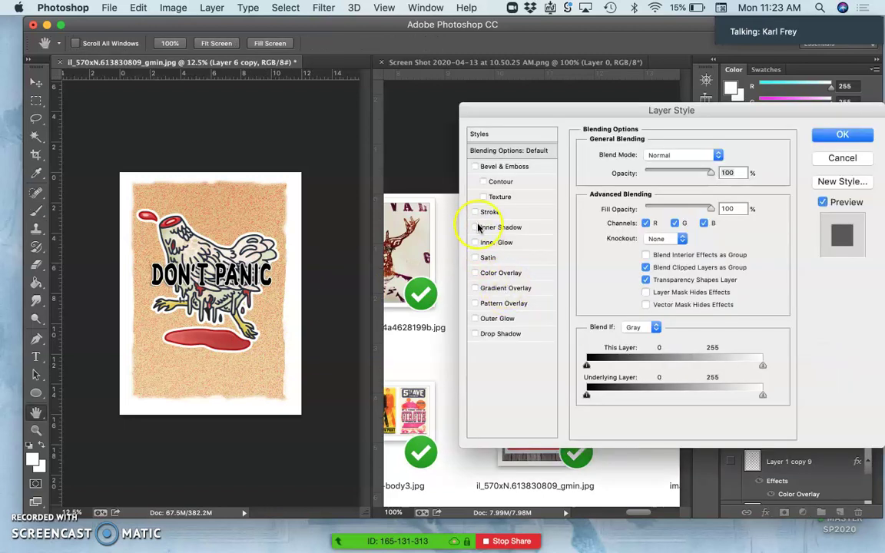
pyautogui.click(475, 212)
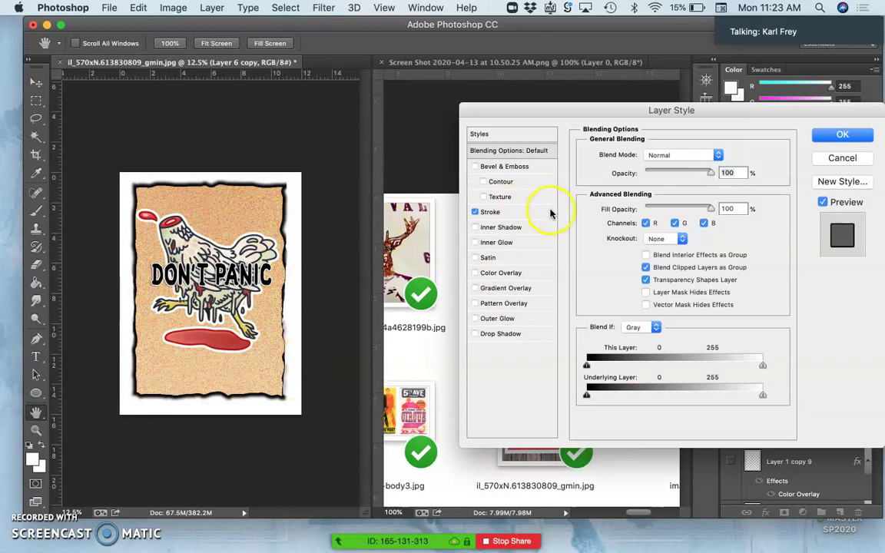
pyautogui.click(837, 135)
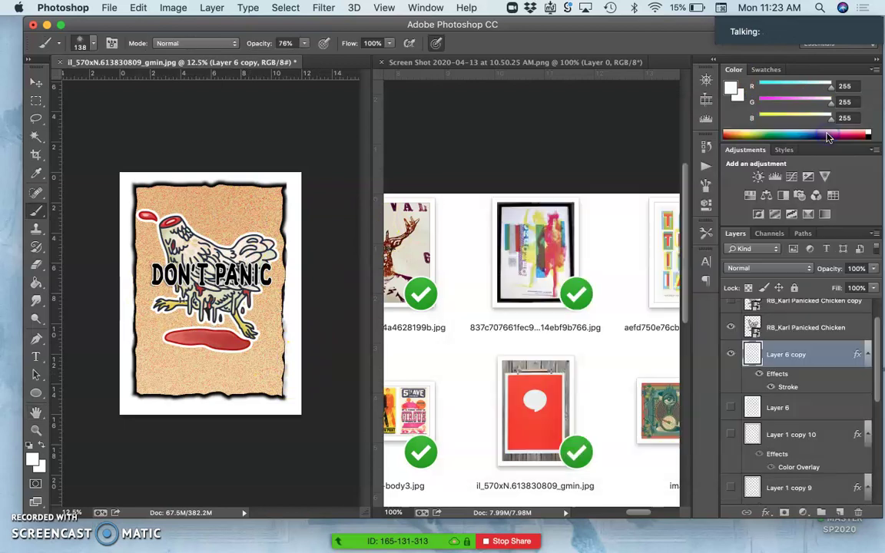
# Hide Layer 6 copy and show the Layer 1 and Layer 1 copy 9 borders, toggling the latter to compare.
pyautogui.click(732, 355)
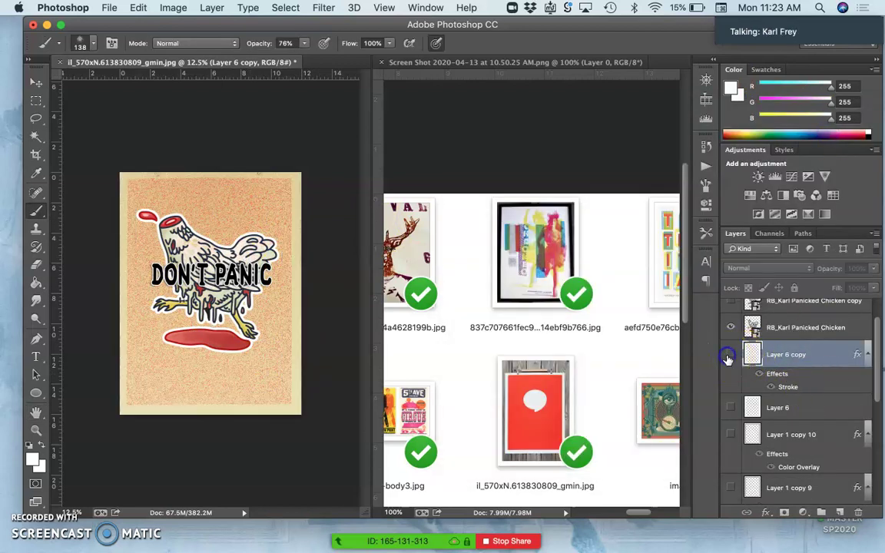
pyautogui.scroll(-2, 728, 461)
pyautogui.click(730, 487)
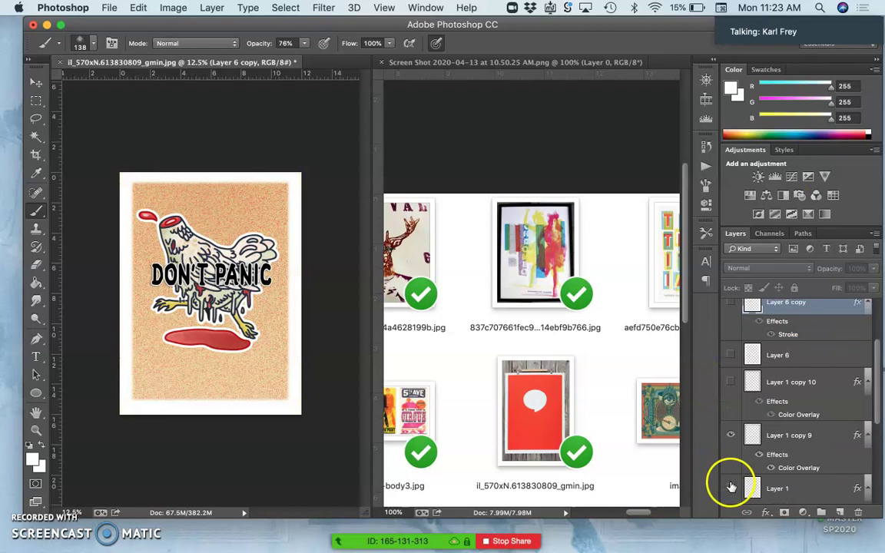
pyautogui.click(733, 437)
pyautogui.click(732, 437)
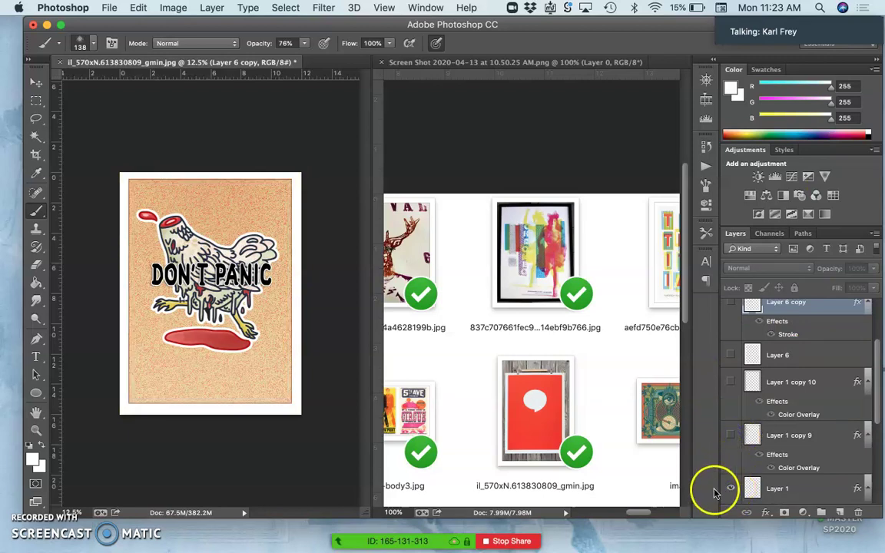
pyautogui.click(732, 435)
# Set the opacity of Layer 1 copy 9 to 52%.
pyautogui.click(789, 435)
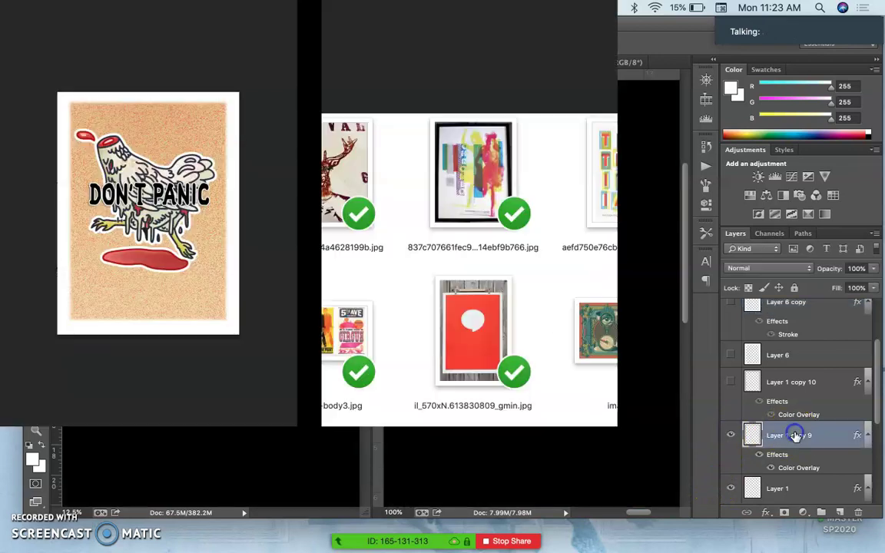
pyautogui.click(874, 269)
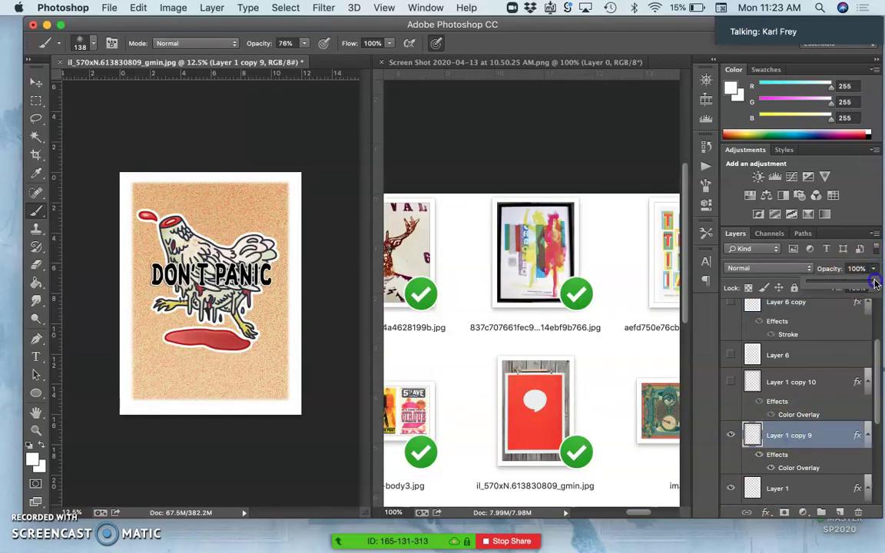
pyautogui.moveTo(864, 283); pyautogui.dragTo(855, 284)
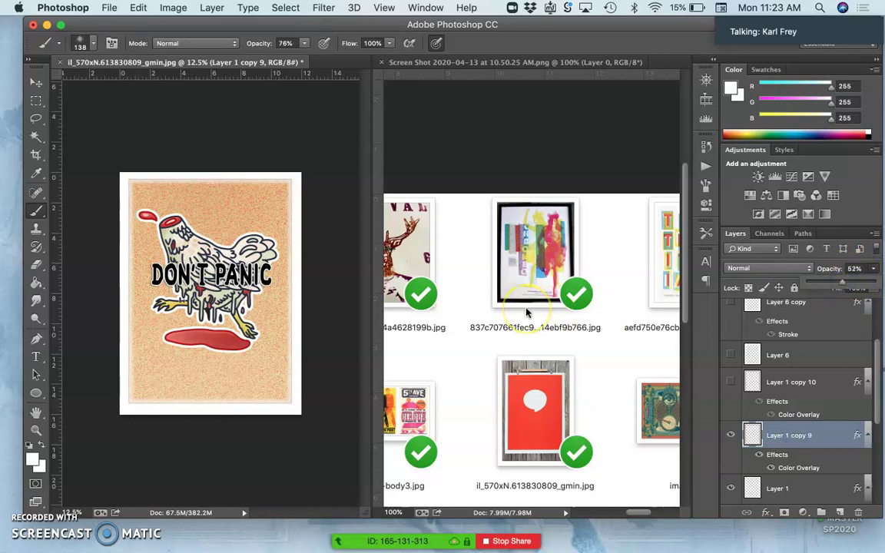
# Examine the semi-transparent soft border up close along all four edges of the poster.
pyautogui.press('super+equal')
pyautogui.press('super+equal')
pyautogui.press('super+equal')
pyautogui.press('super+equal')
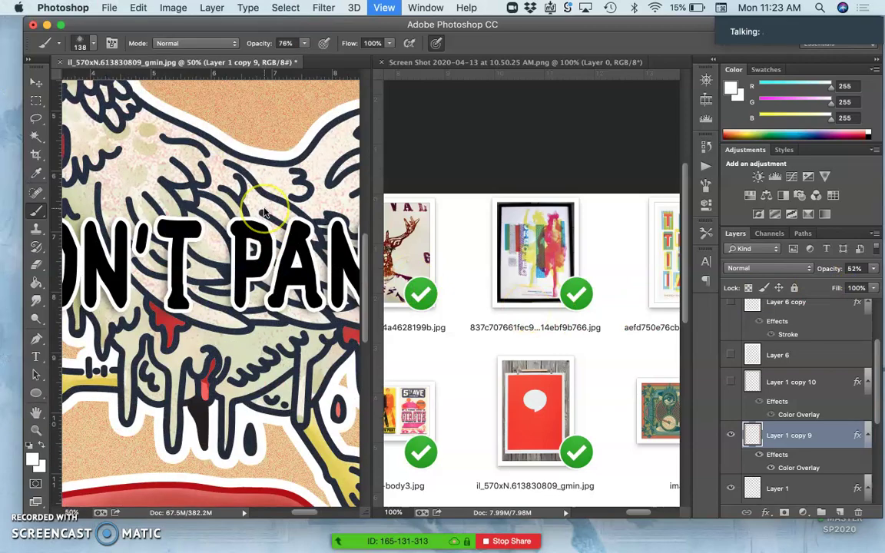
pyautogui.scroll(10, 246, 196)
pyautogui.scroll(-5, 201, 198)
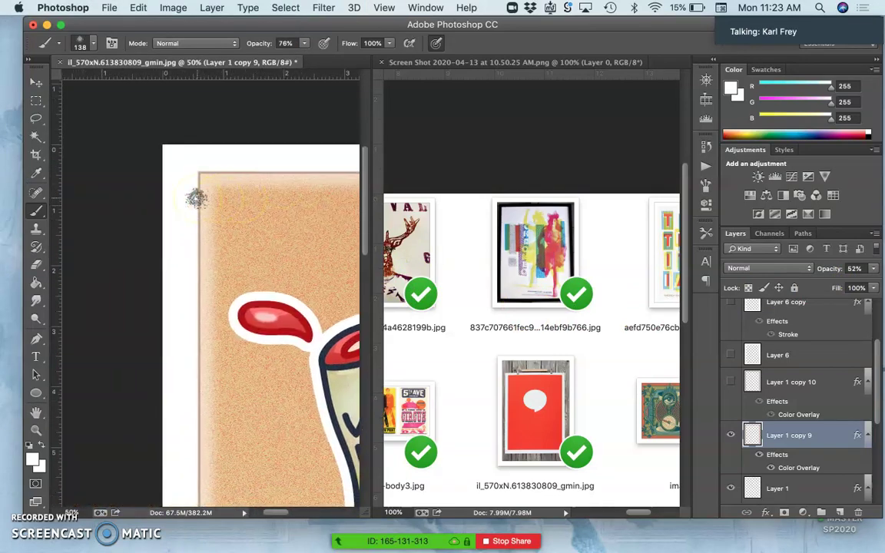
pyautogui.scroll(-20, 197, 199)
pyautogui.hscroll(3, 197, 198)
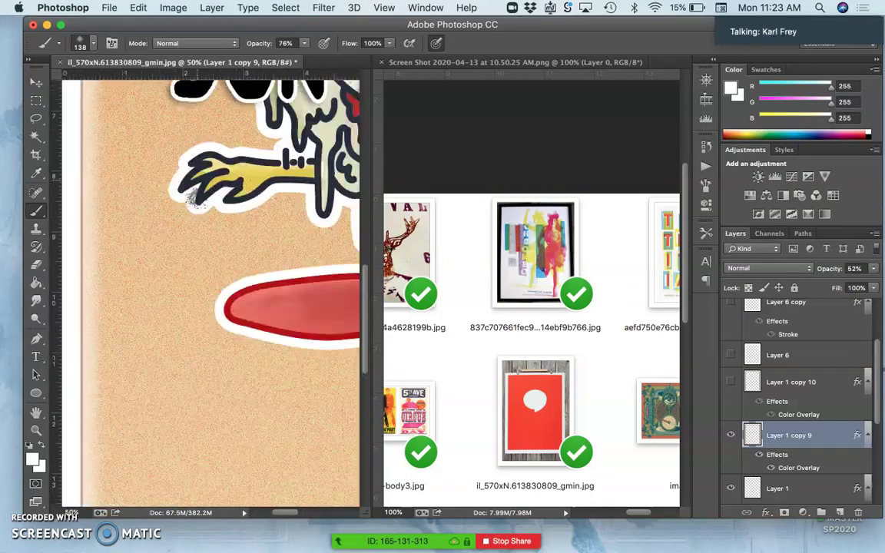
pyautogui.scroll(-2, 196, 198)
pyautogui.hscroll(10, 183, 356)
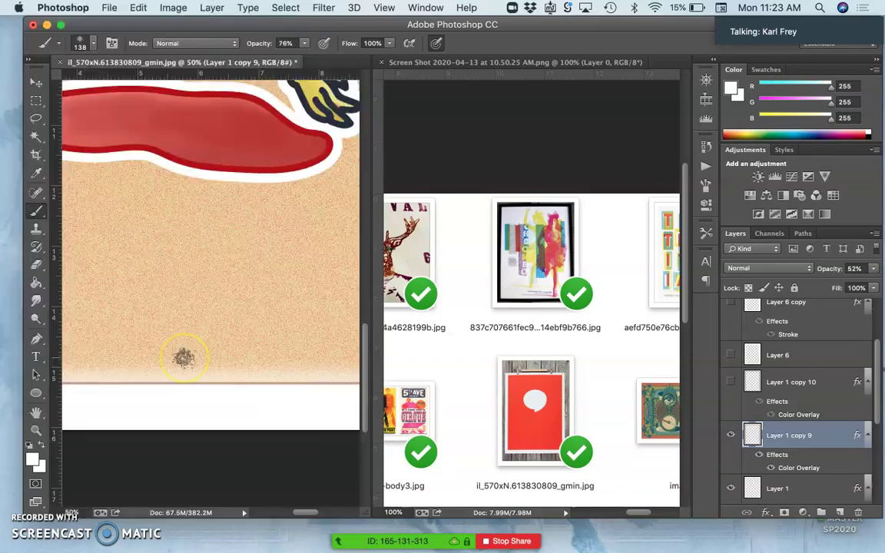
pyautogui.scroll(20, 254, 272)
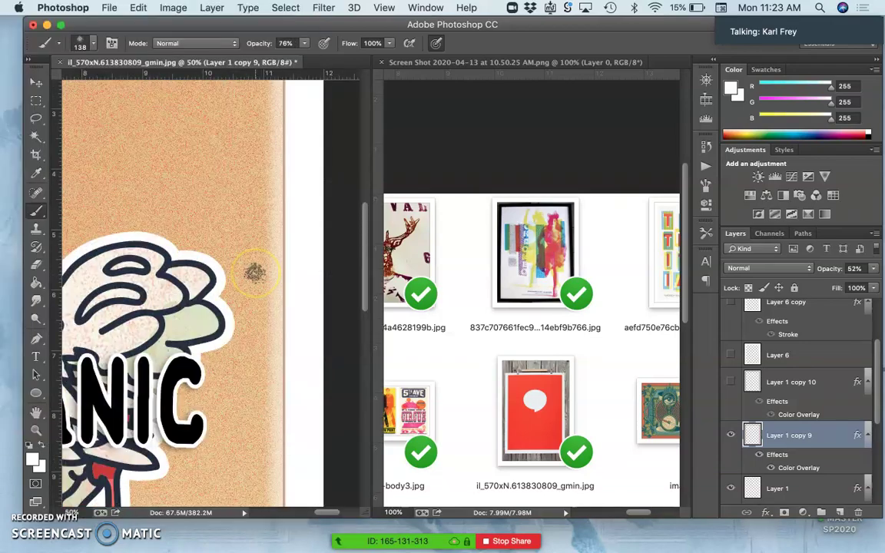
pyautogui.hscroll(-6, 254, 273)
pyautogui.press('super+minus')
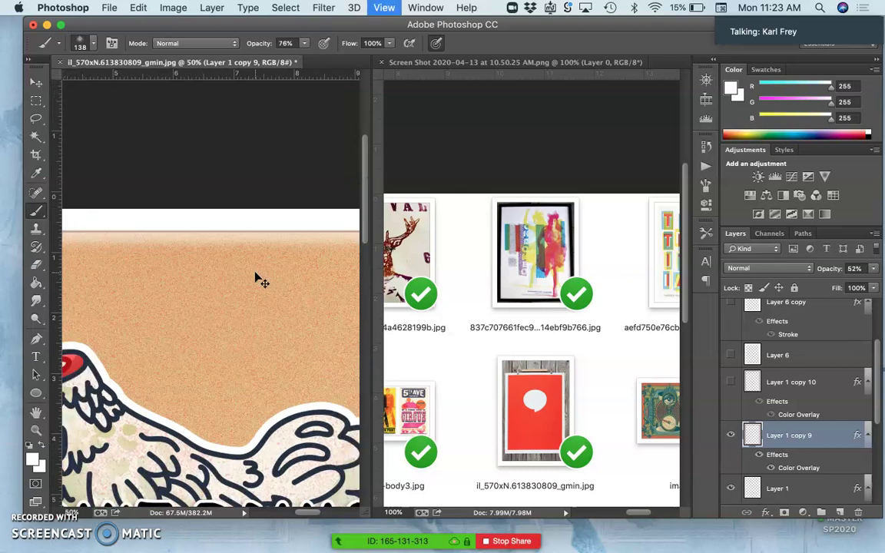
pyautogui.press('super+minus')
pyautogui.press('super+minus')
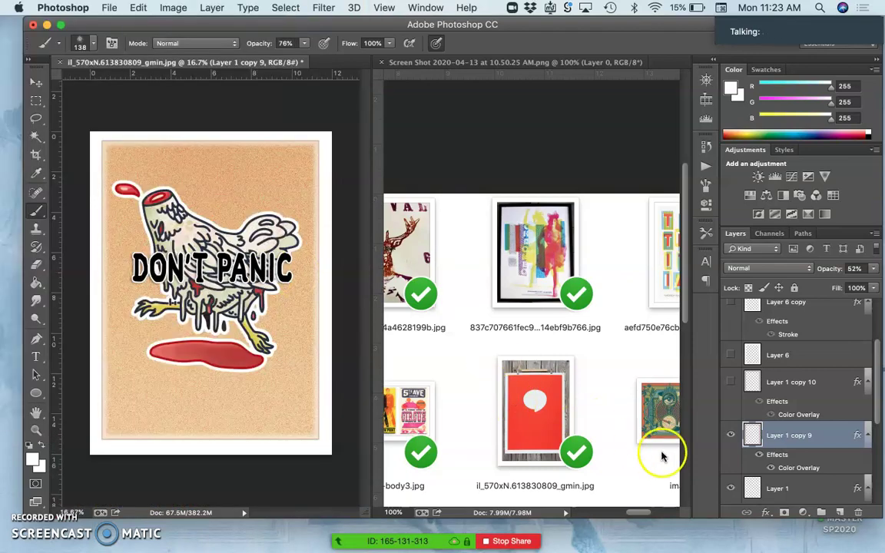
# Duplicate Layer 4 and toggle the copy's visibility to check its effect on the background.
pyautogui.click(822, 435)
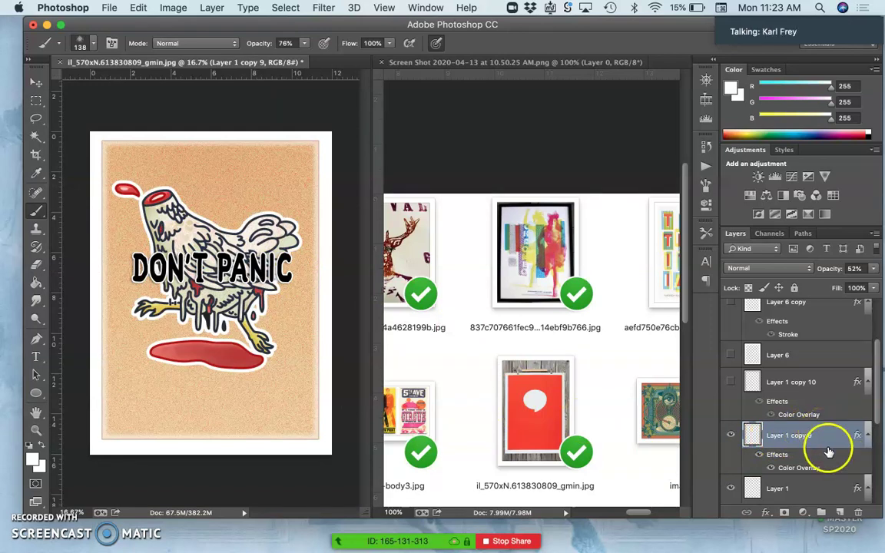
pyautogui.scroll(-4, 826, 453)
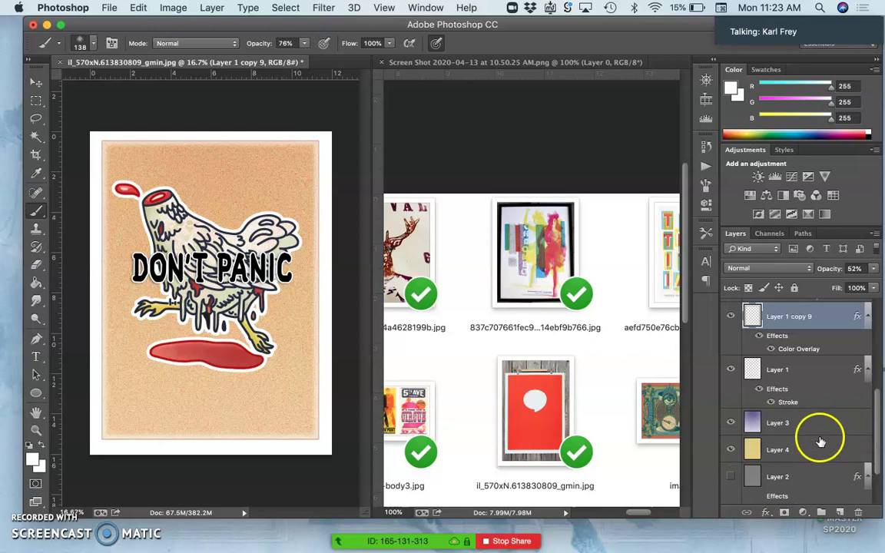
pyautogui.click(820, 448)
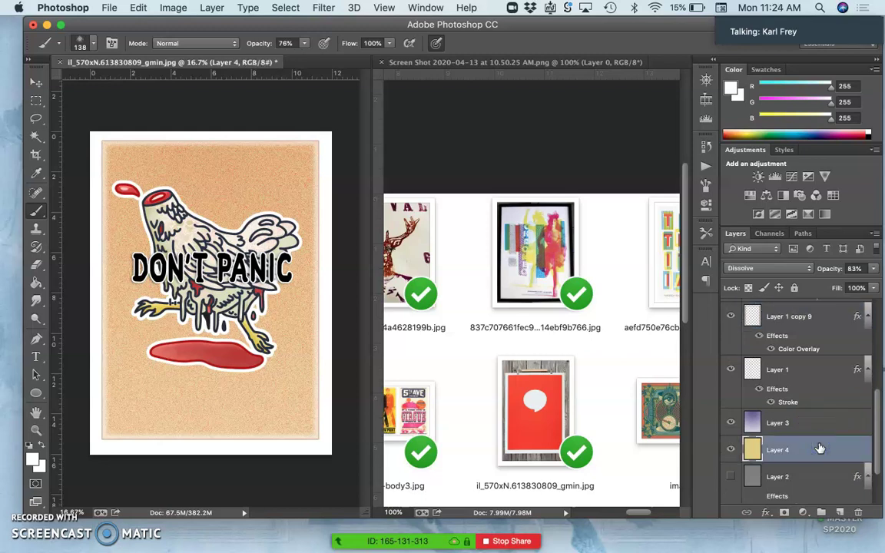
pyautogui.press('super+j')
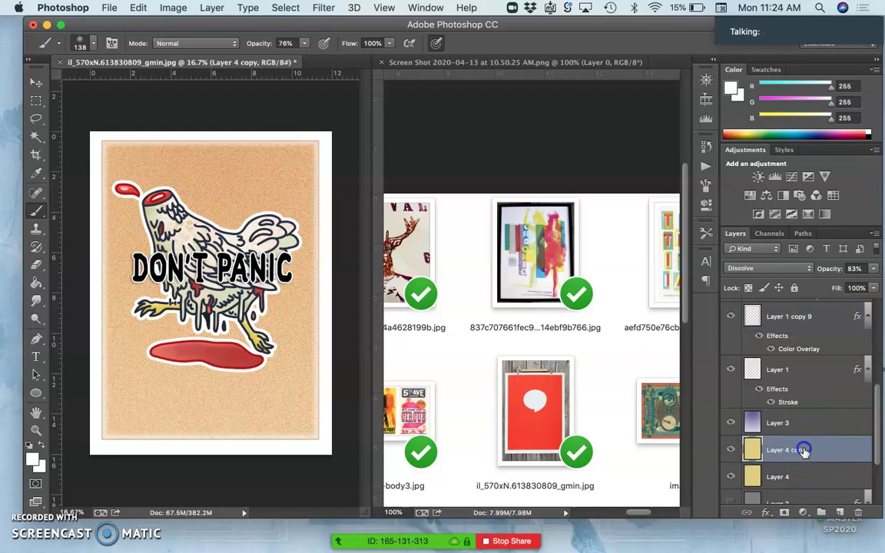
pyautogui.click(733, 450)
pyautogui.click(732, 449)
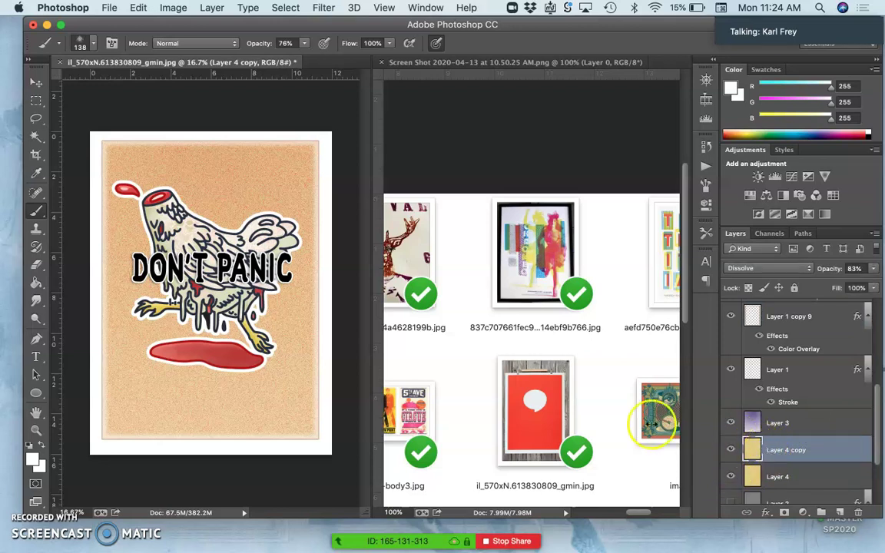
# Set up the Burn tool with a soft brush of 909 px and 29% exposure.
pyautogui.click(34, 323)
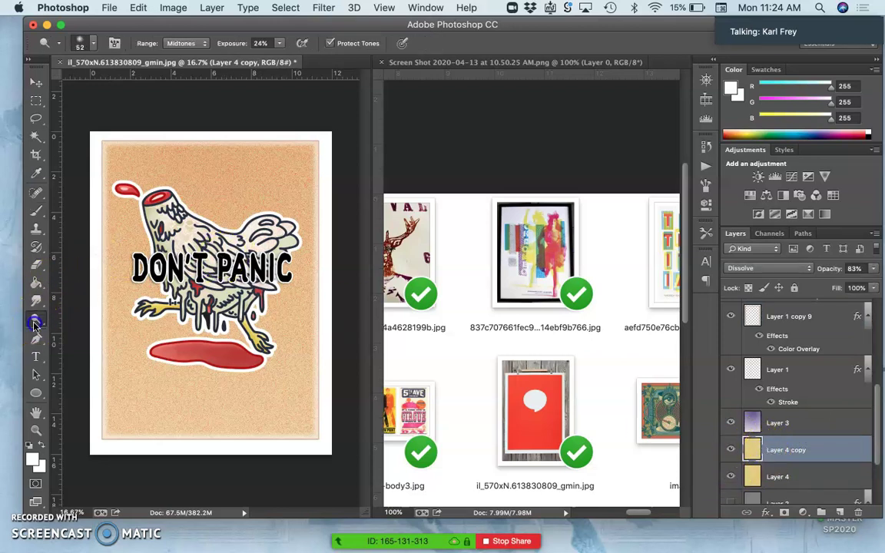
pyautogui.moveTo(41, 325); pyautogui.dragTo(64, 329)
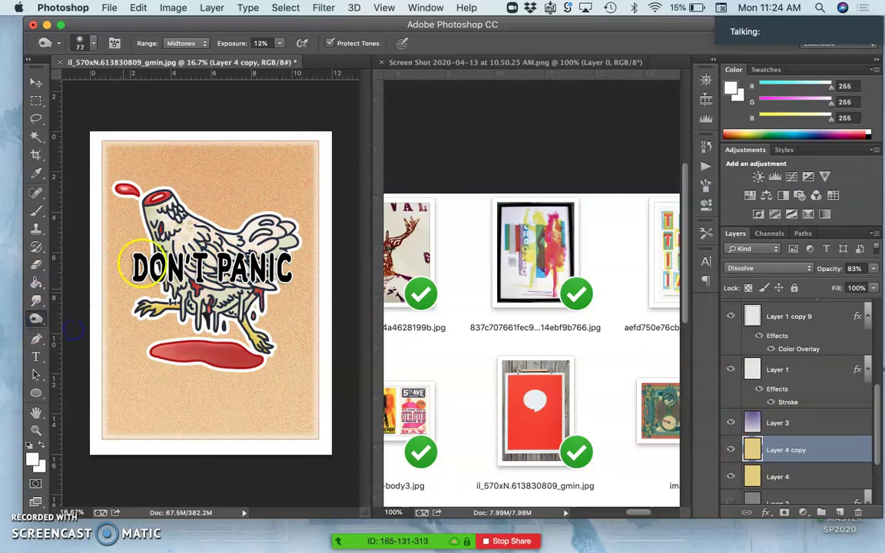
pyautogui.click(81, 43)
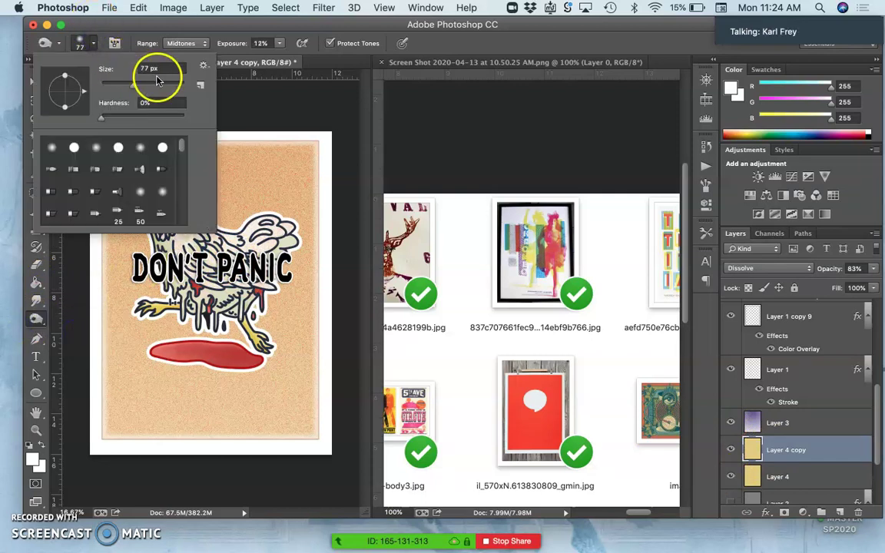
pyautogui.moveTo(158, 80); pyautogui.dragTo(163, 83)
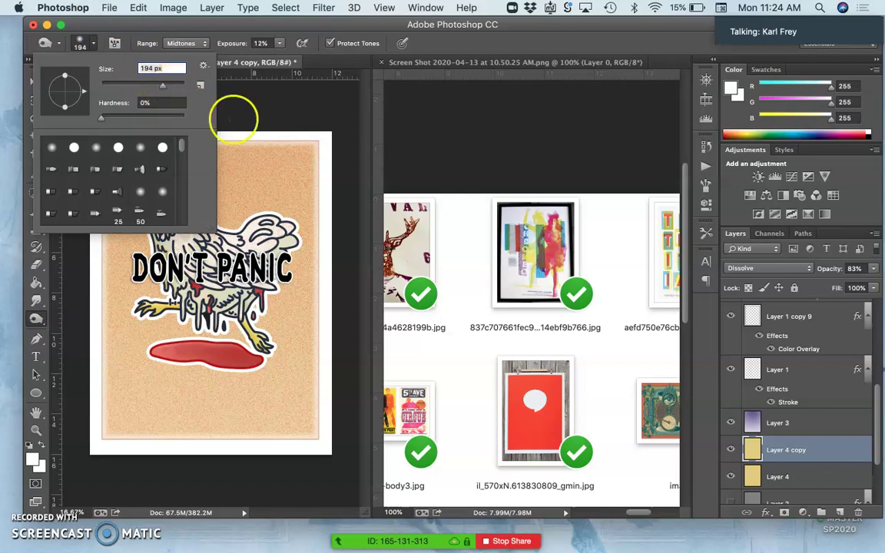
pyautogui.moveTo(166, 83); pyautogui.dragTo(174, 85)
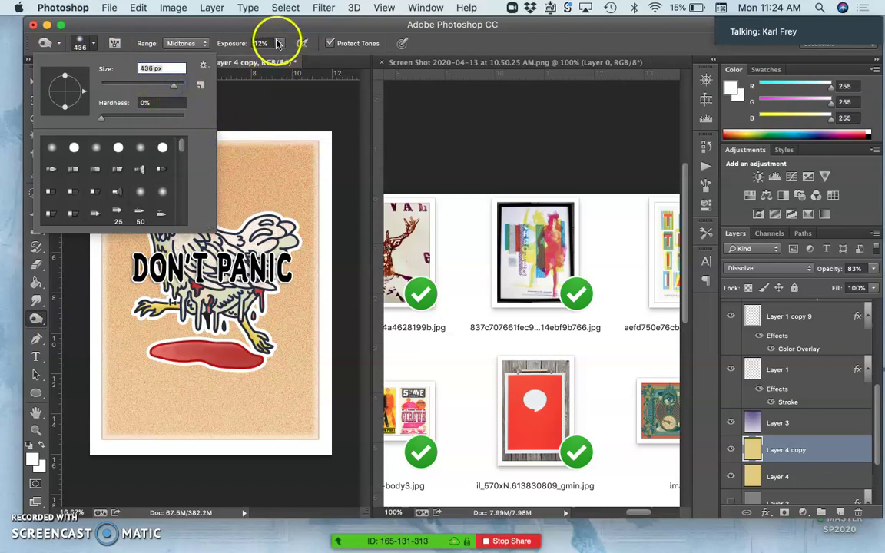
pyautogui.click(279, 42)
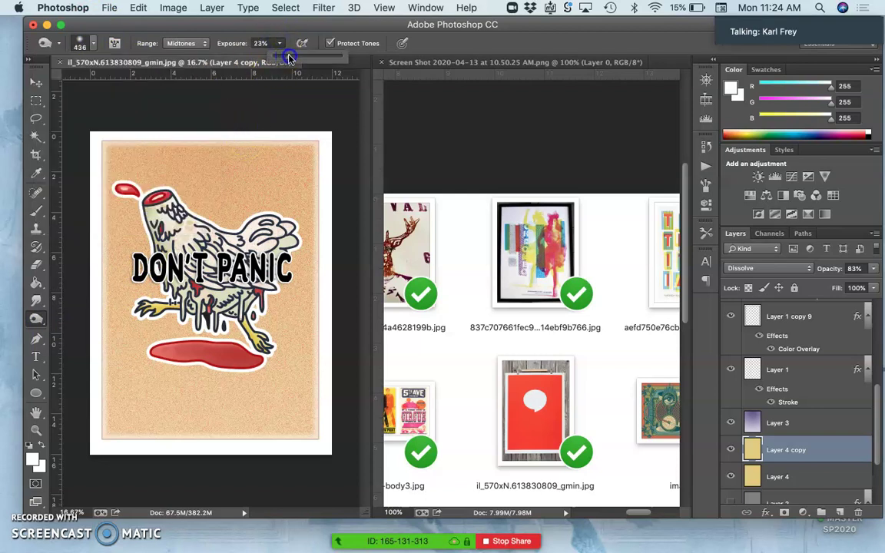
pyautogui.moveTo(291, 57); pyautogui.dragTo(294, 57)
pyautogui.click(81, 40)
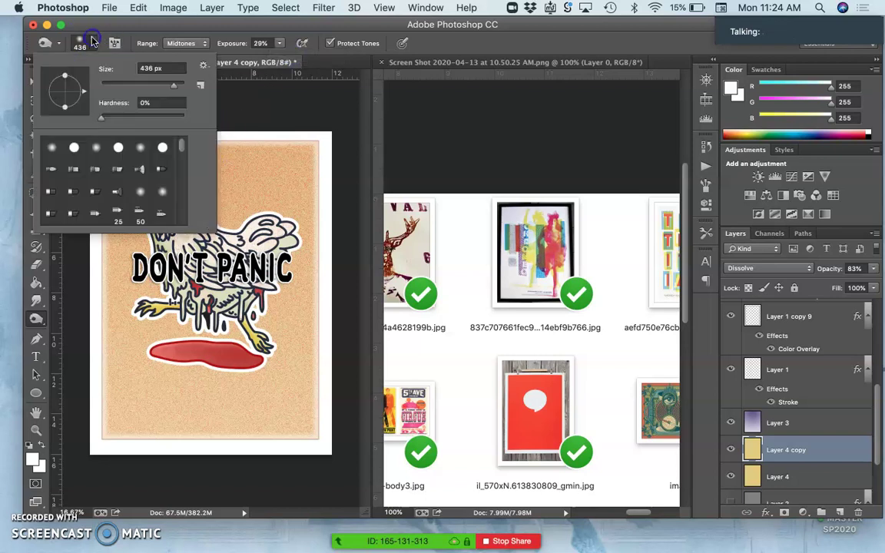
pyautogui.moveTo(178, 86); pyautogui.dragTo(181, 85)
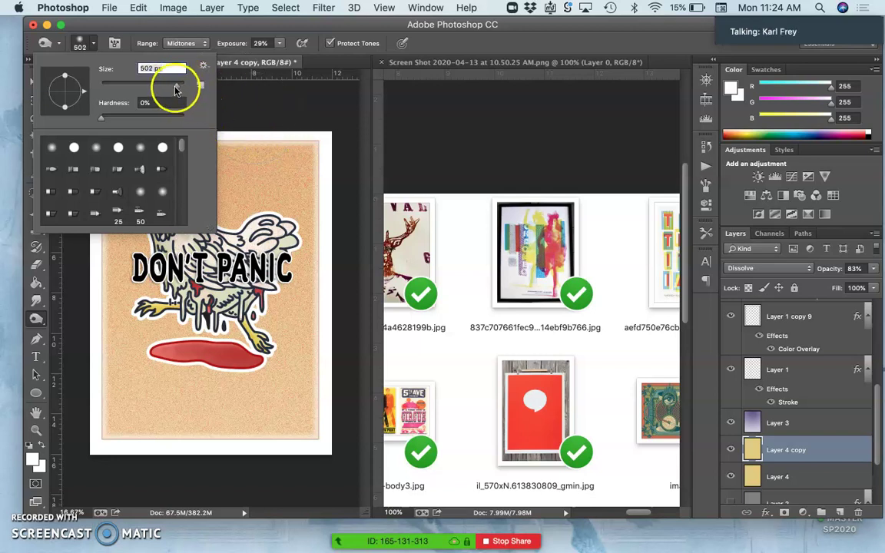
# Burn the background on Layer 4 copy along all four poster edges and corners to darken them.
pyautogui.click(237, 128)
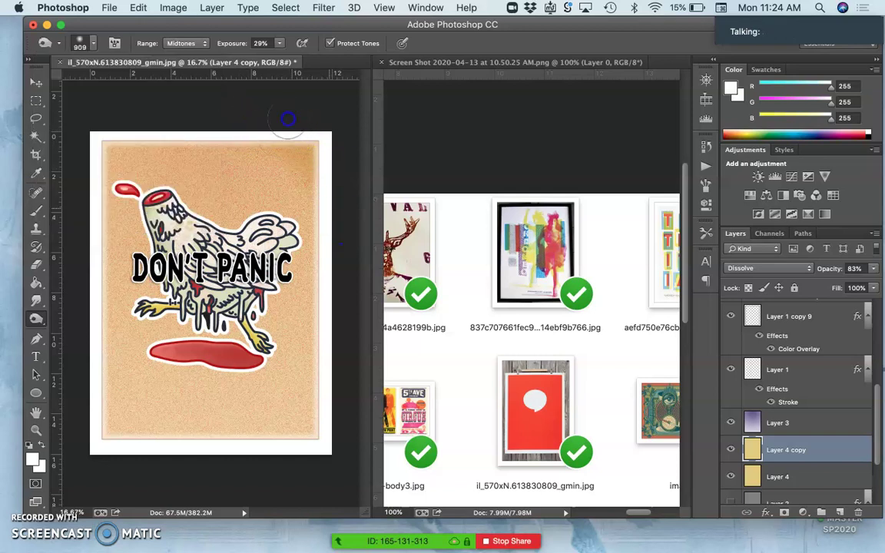
pyautogui.click(315, 257)
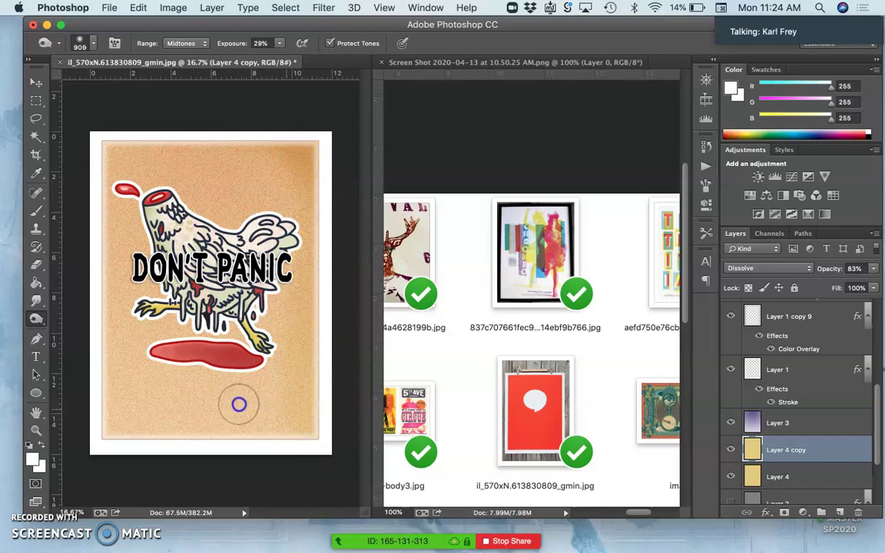
pyautogui.moveTo(214, 433)
pyautogui.mouseDown()
pyautogui.moveTo(174, 426)
pyautogui.moveTo(272, 438)
pyautogui.moveTo(163, 421)
pyautogui.moveTo(287, 424)
pyautogui.mouseUp()
pyautogui.moveTo(162, 420)
pyautogui.mouseDown()
pyautogui.moveTo(109, 425)
pyautogui.moveTo(94, 366)
pyautogui.moveTo(95, 411)
pyautogui.moveTo(98, 382)
pyautogui.mouseUp()
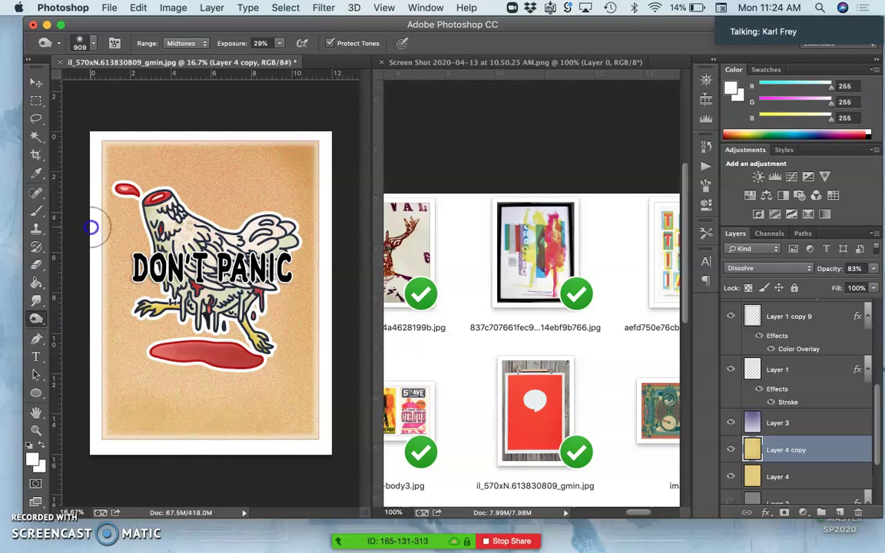
pyautogui.moveTo(140, 131)
pyautogui.mouseDown()
pyautogui.moveTo(103, 172)
pyautogui.moveTo(103, 164)
pyautogui.moveTo(83, 205)
pyautogui.moveTo(121, 376)
pyautogui.mouseUp()
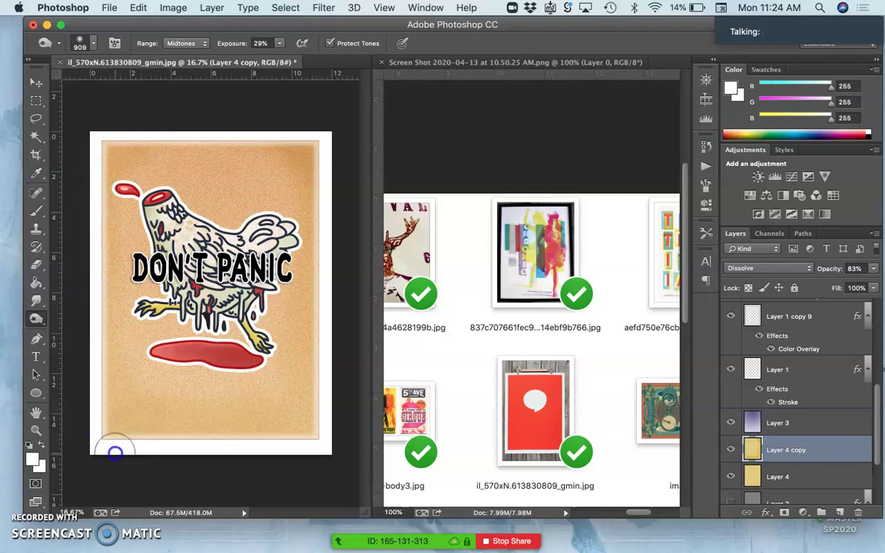
pyautogui.moveTo(183, 474)
pyautogui.mouseDown()
pyautogui.moveTo(110, 438)
pyautogui.moveTo(225, 436)
pyautogui.moveTo(175, 423)
pyautogui.moveTo(312, 310)
pyautogui.mouseUp()
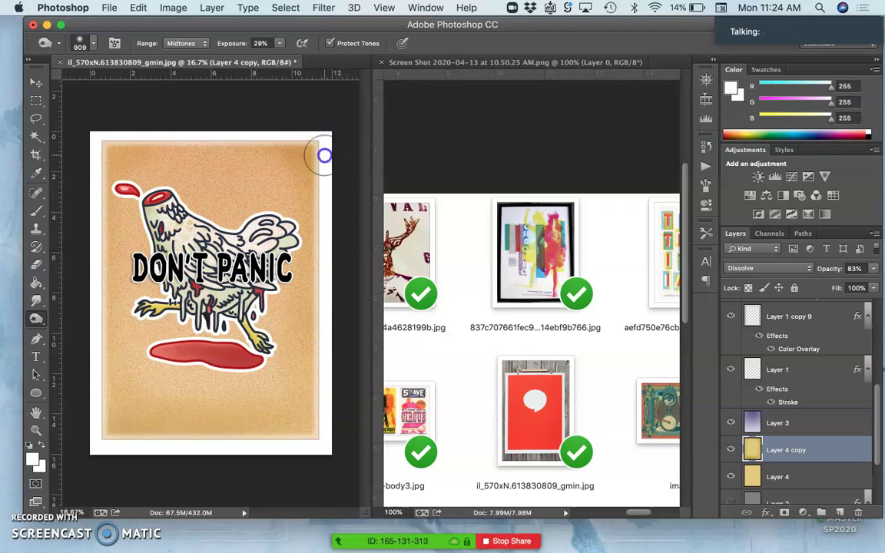
pyautogui.moveTo(281, 369)
pyautogui.mouseDown()
pyautogui.moveTo(158, 338)
pyautogui.moveTo(160, 235)
pyautogui.moveTo(202, 281)
pyautogui.moveTo(278, 193)
pyautogui.moveTo(195, 312)
pyautogui.moveTo(231, 277)
pyautogui.moveTo(222, 288)
pyautogui.moveTo(291, 273)
pyautogui.mouseUp()
# Look through the reference poster thumbnails in the screenshot document for comparable background and edge treatments.
pyautogui.click(547, 220)
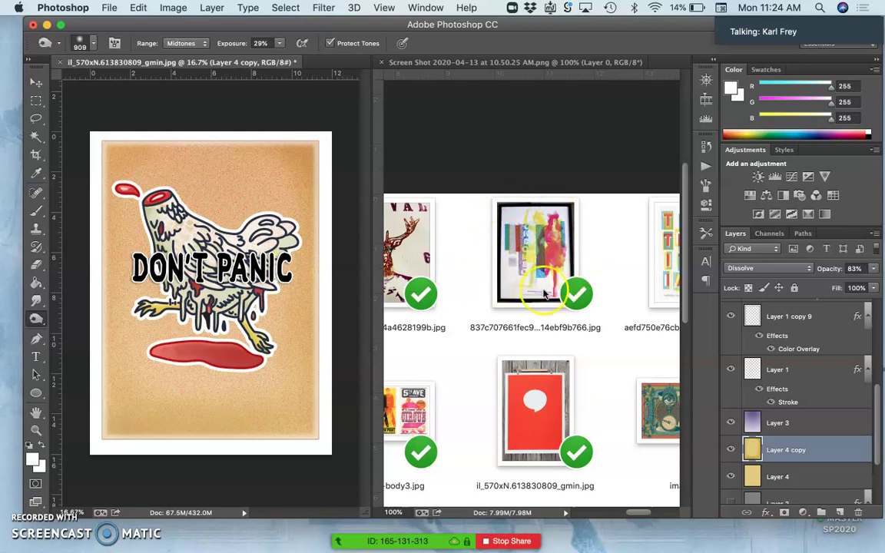
pyautogui.hscroll(-5, 544, 292)
pyautogui.hscroll(-3, 523, 315)
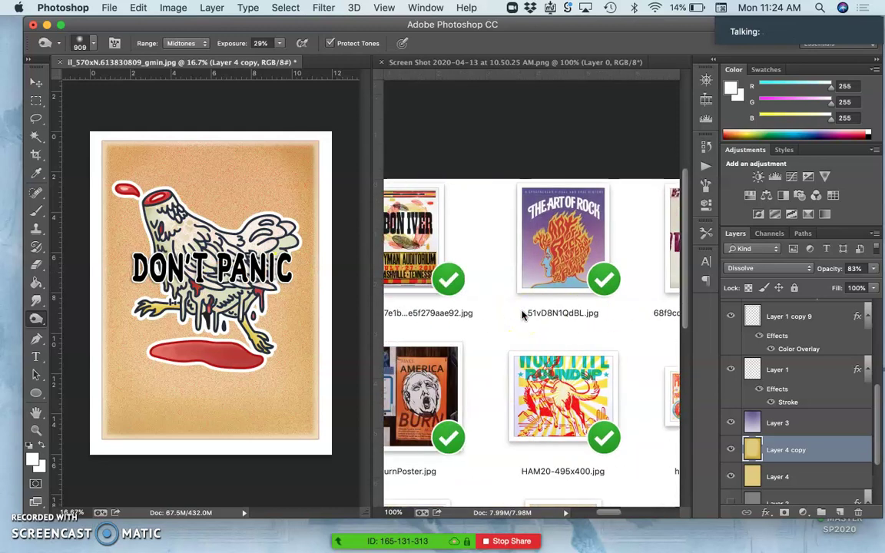
pyautogui.scroll(-5, 523, 315)
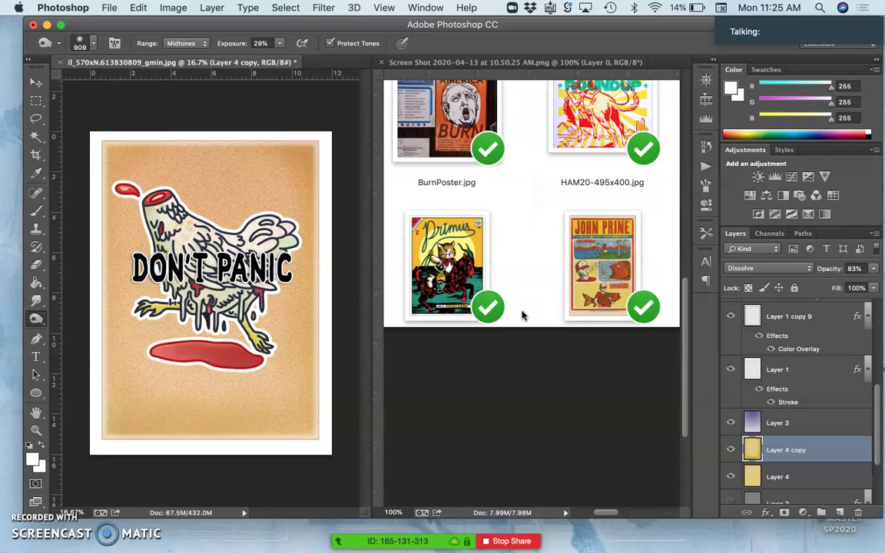
pyautogui.hscroll(3, 523, 315)
pyautogui.hscroll(3, 522, 316)
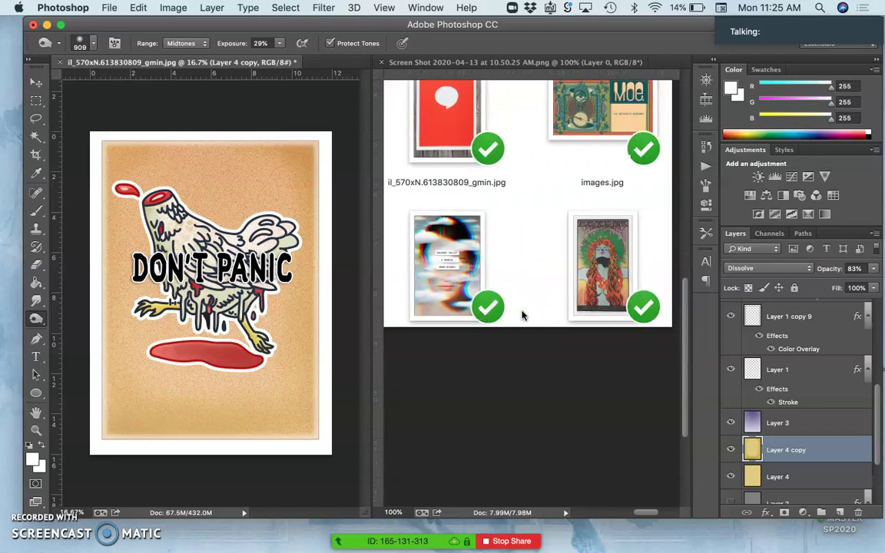